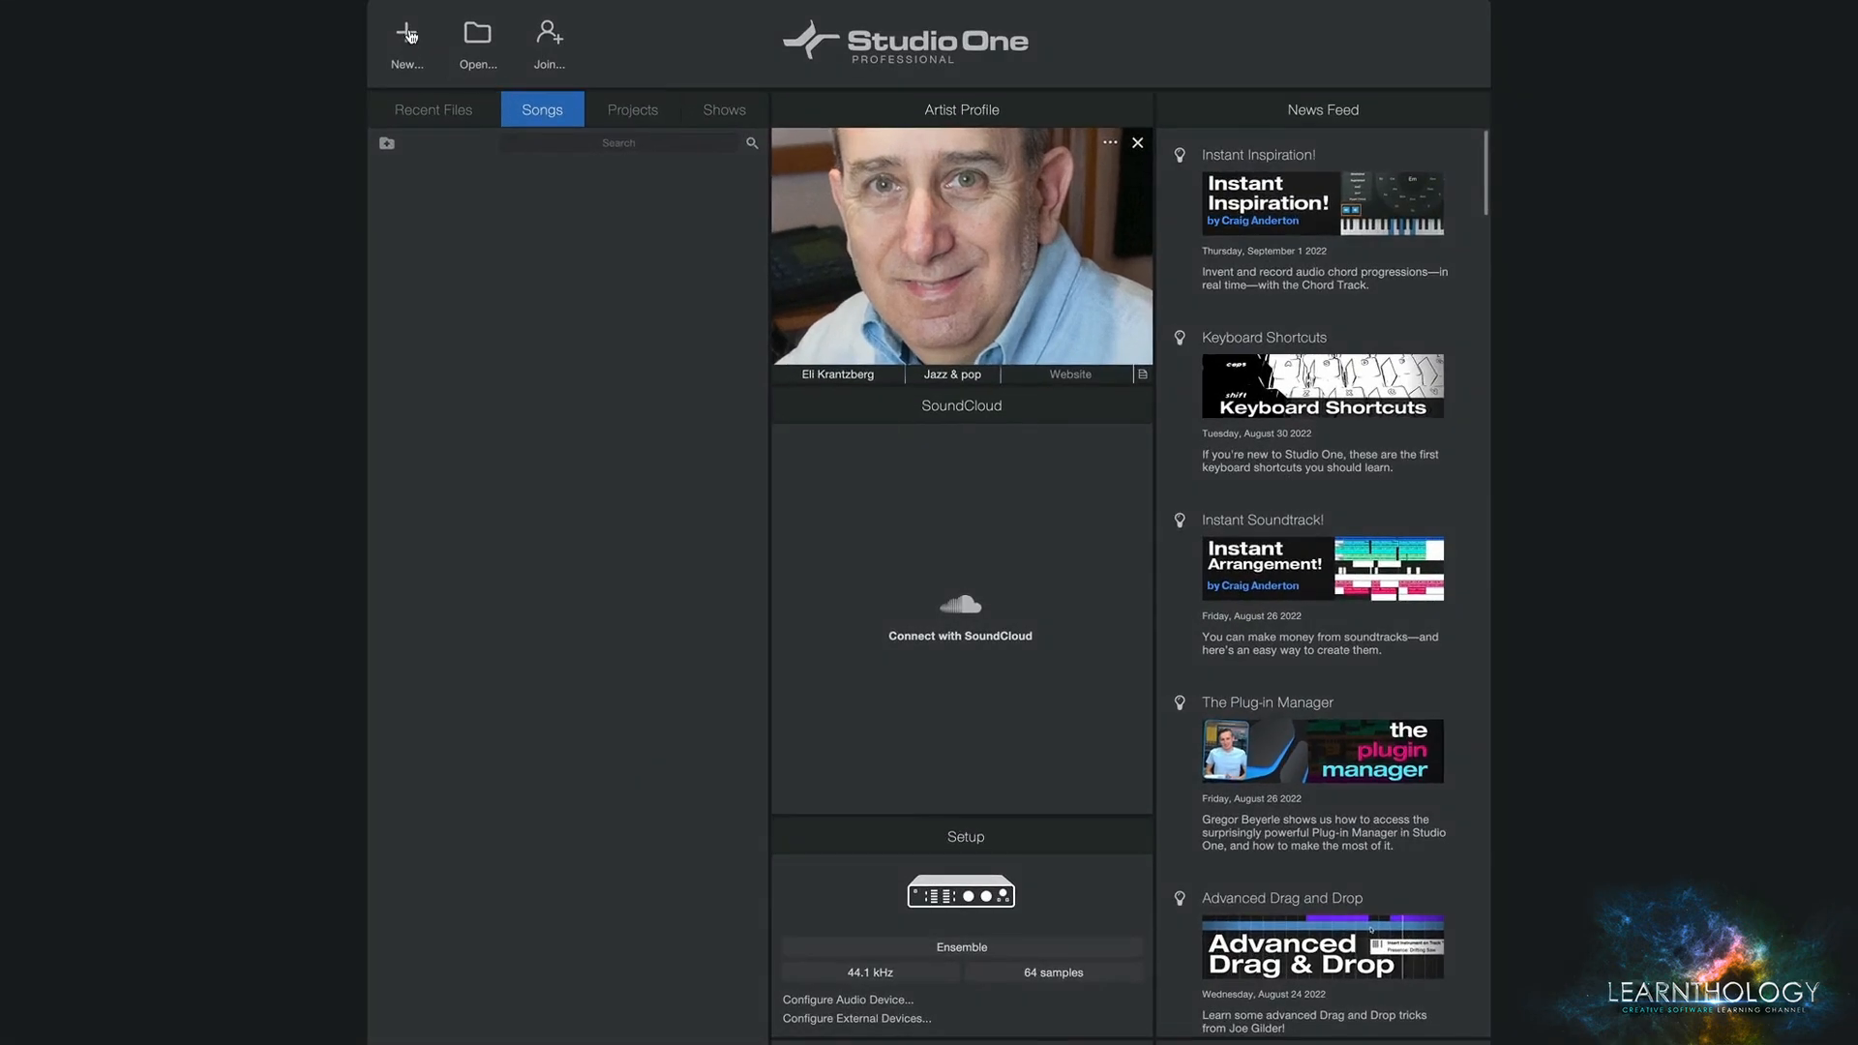
Step: Start a new song from the Play Now template with the Piano option and name it Audio I/O Setup
click(407, 36)
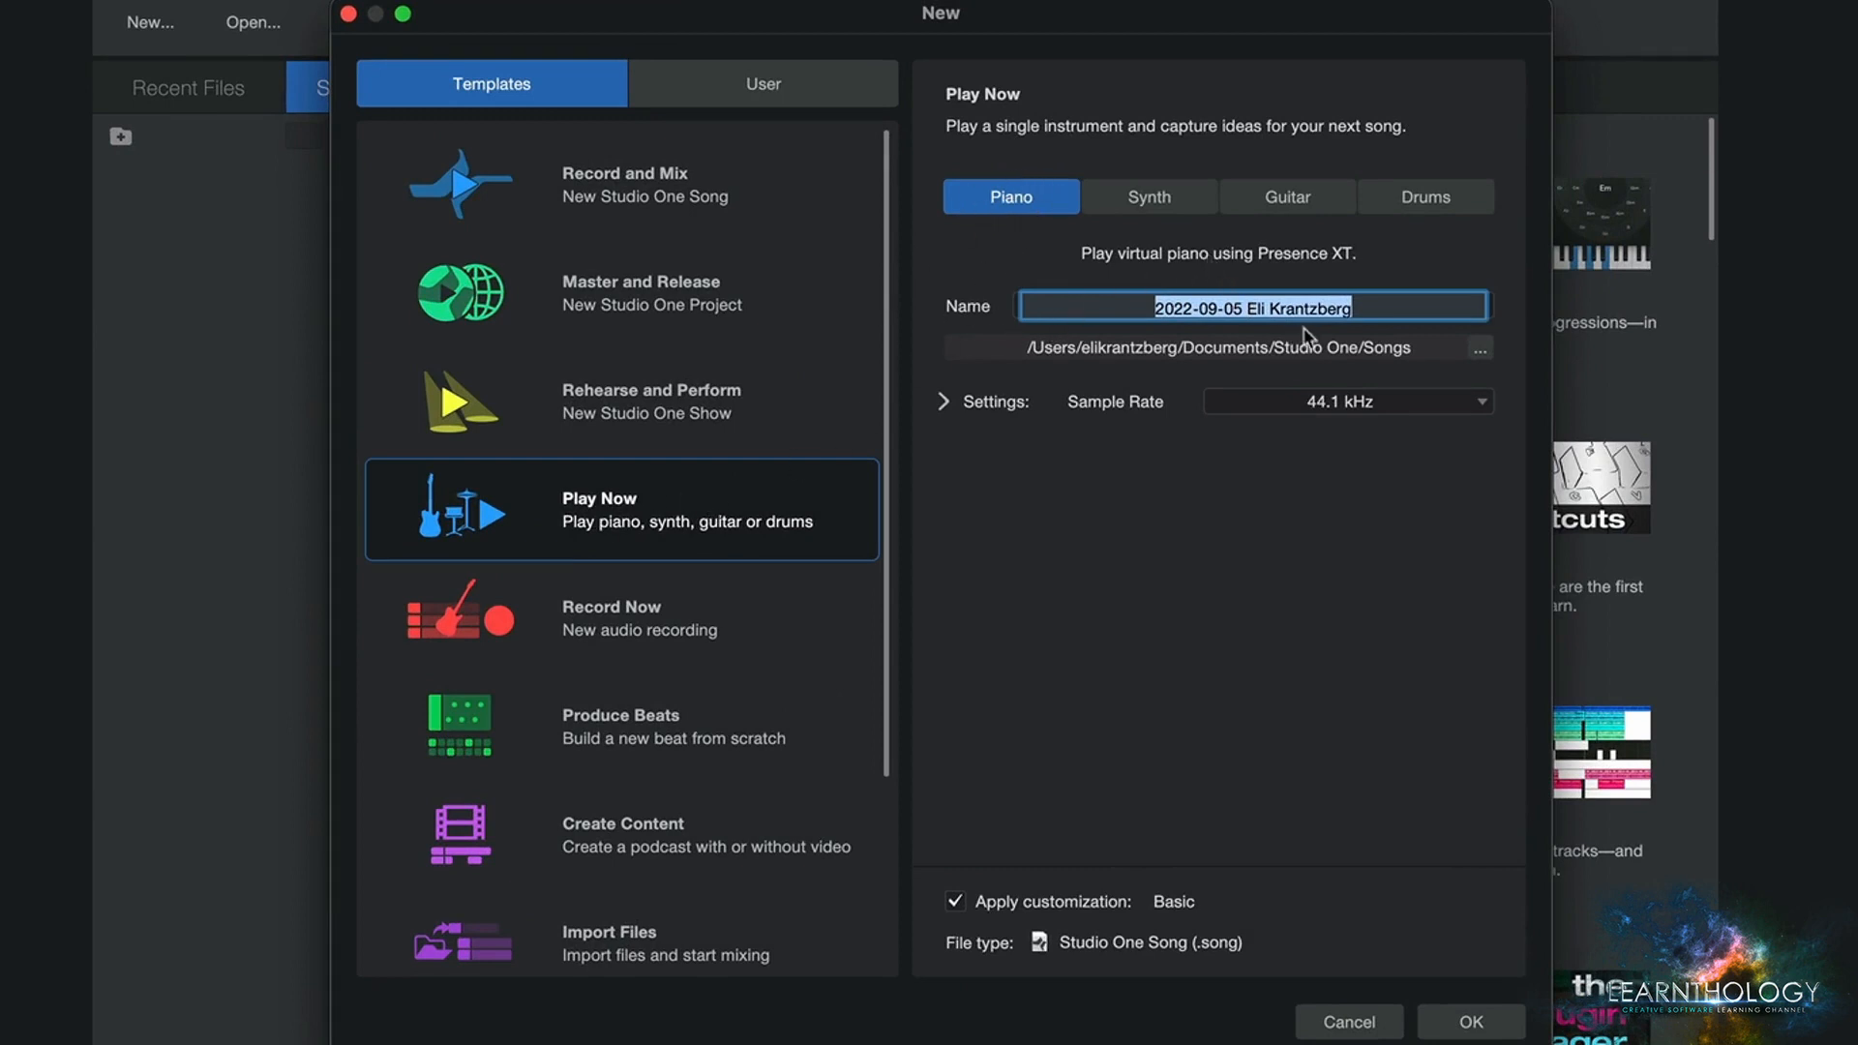
click(1149, 196)
click(1287, 199)
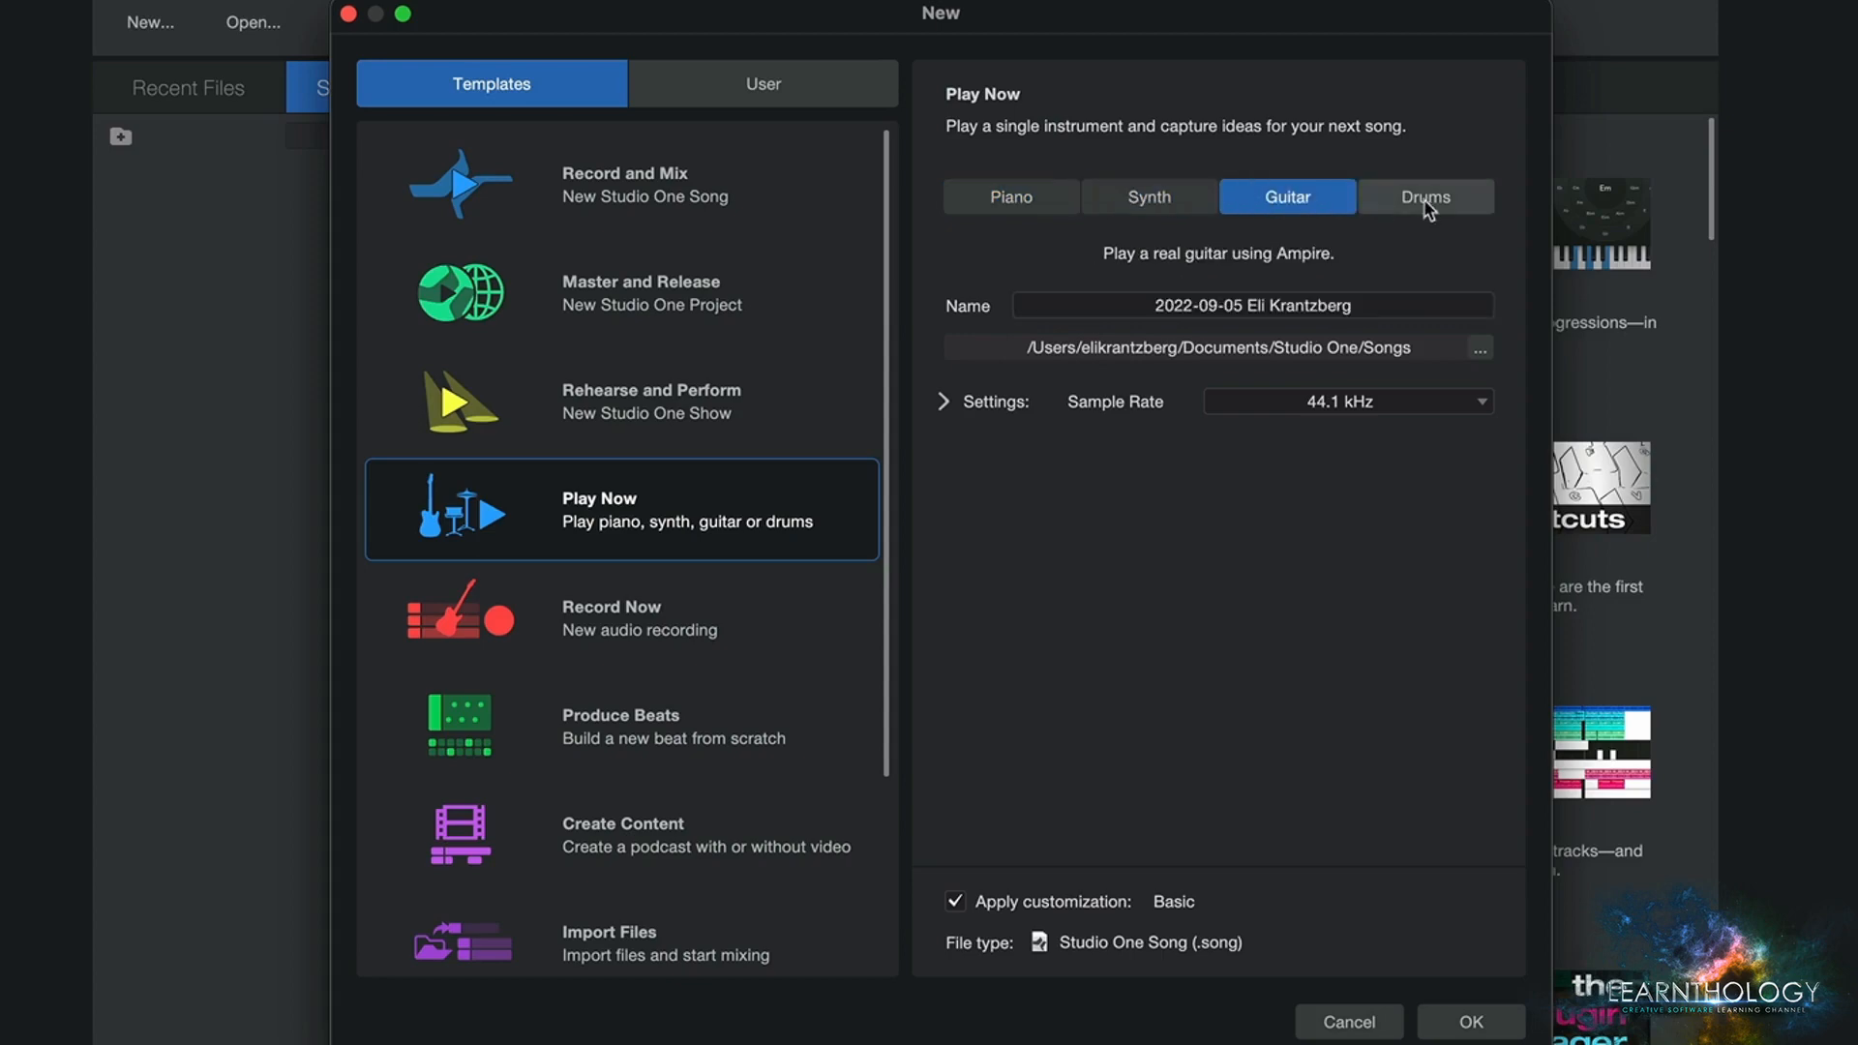
click(1426, 200)
click(1010, 196)
scroll(660, 728, down, 3)
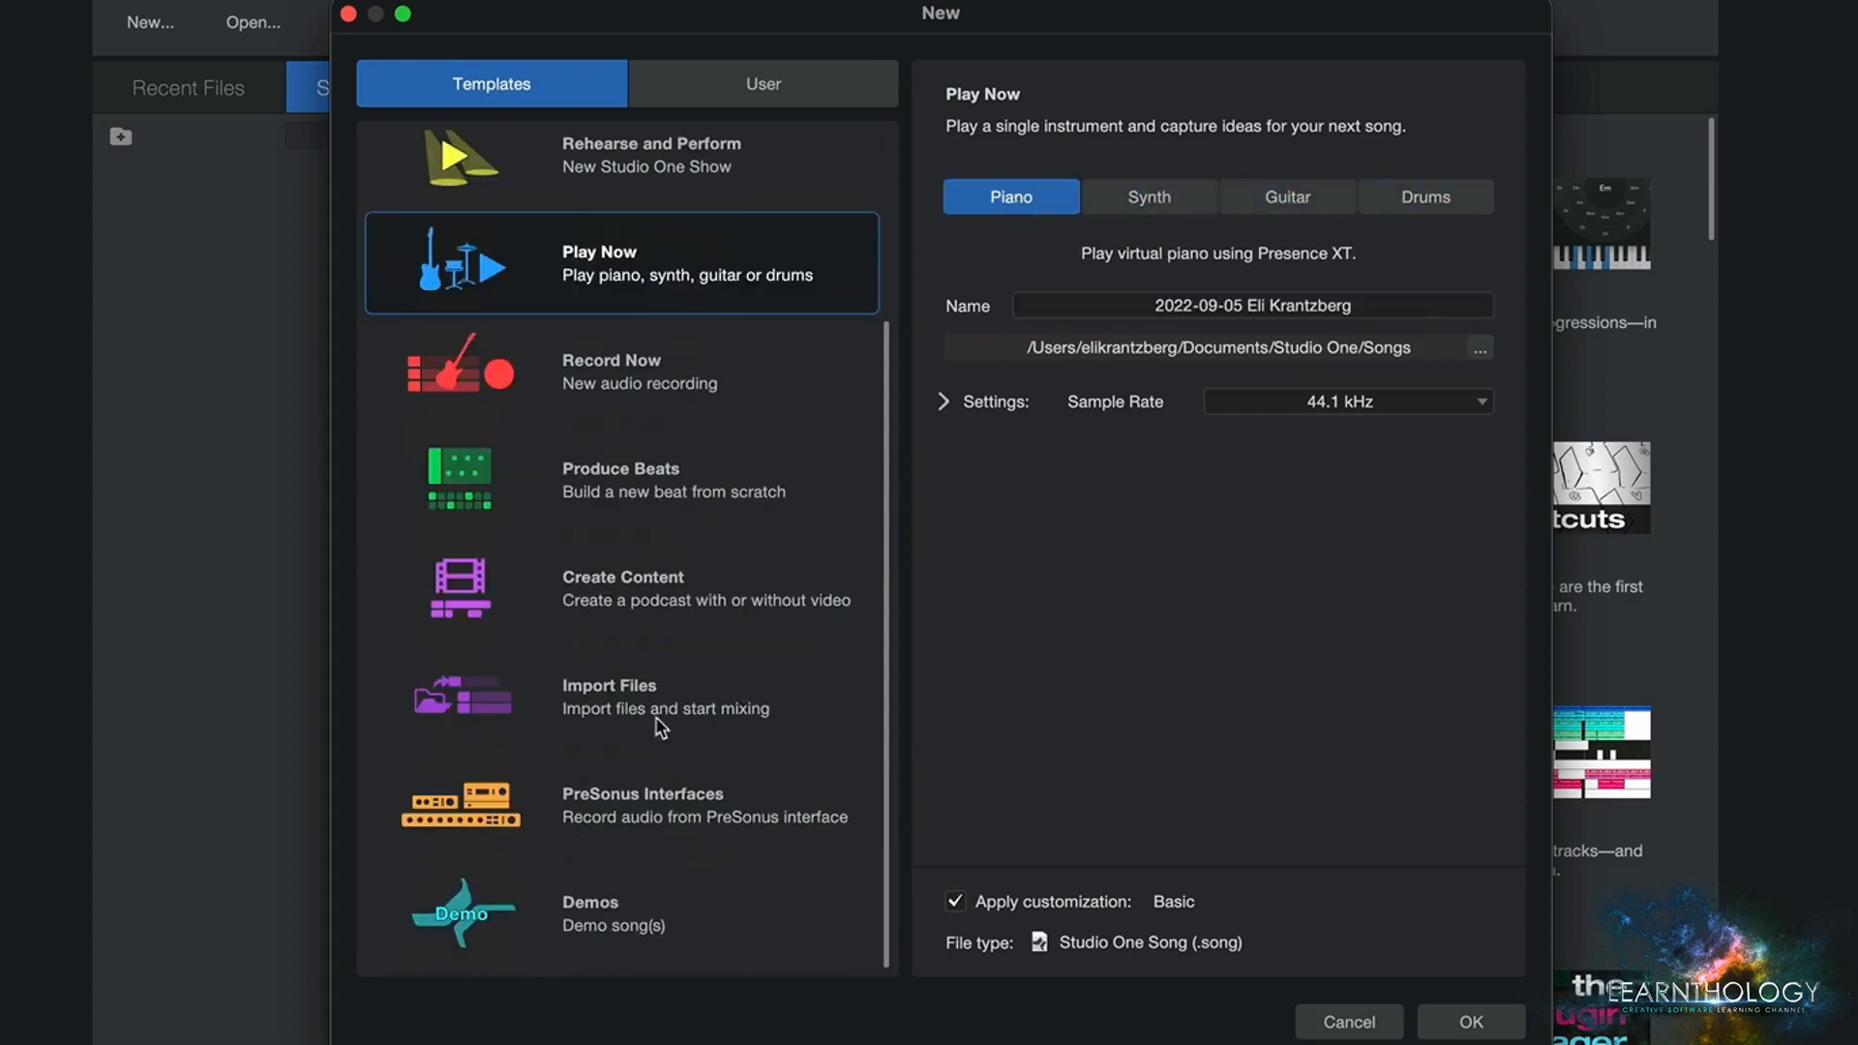
scroll(660, 728, up, 3)
click(1396, 306)
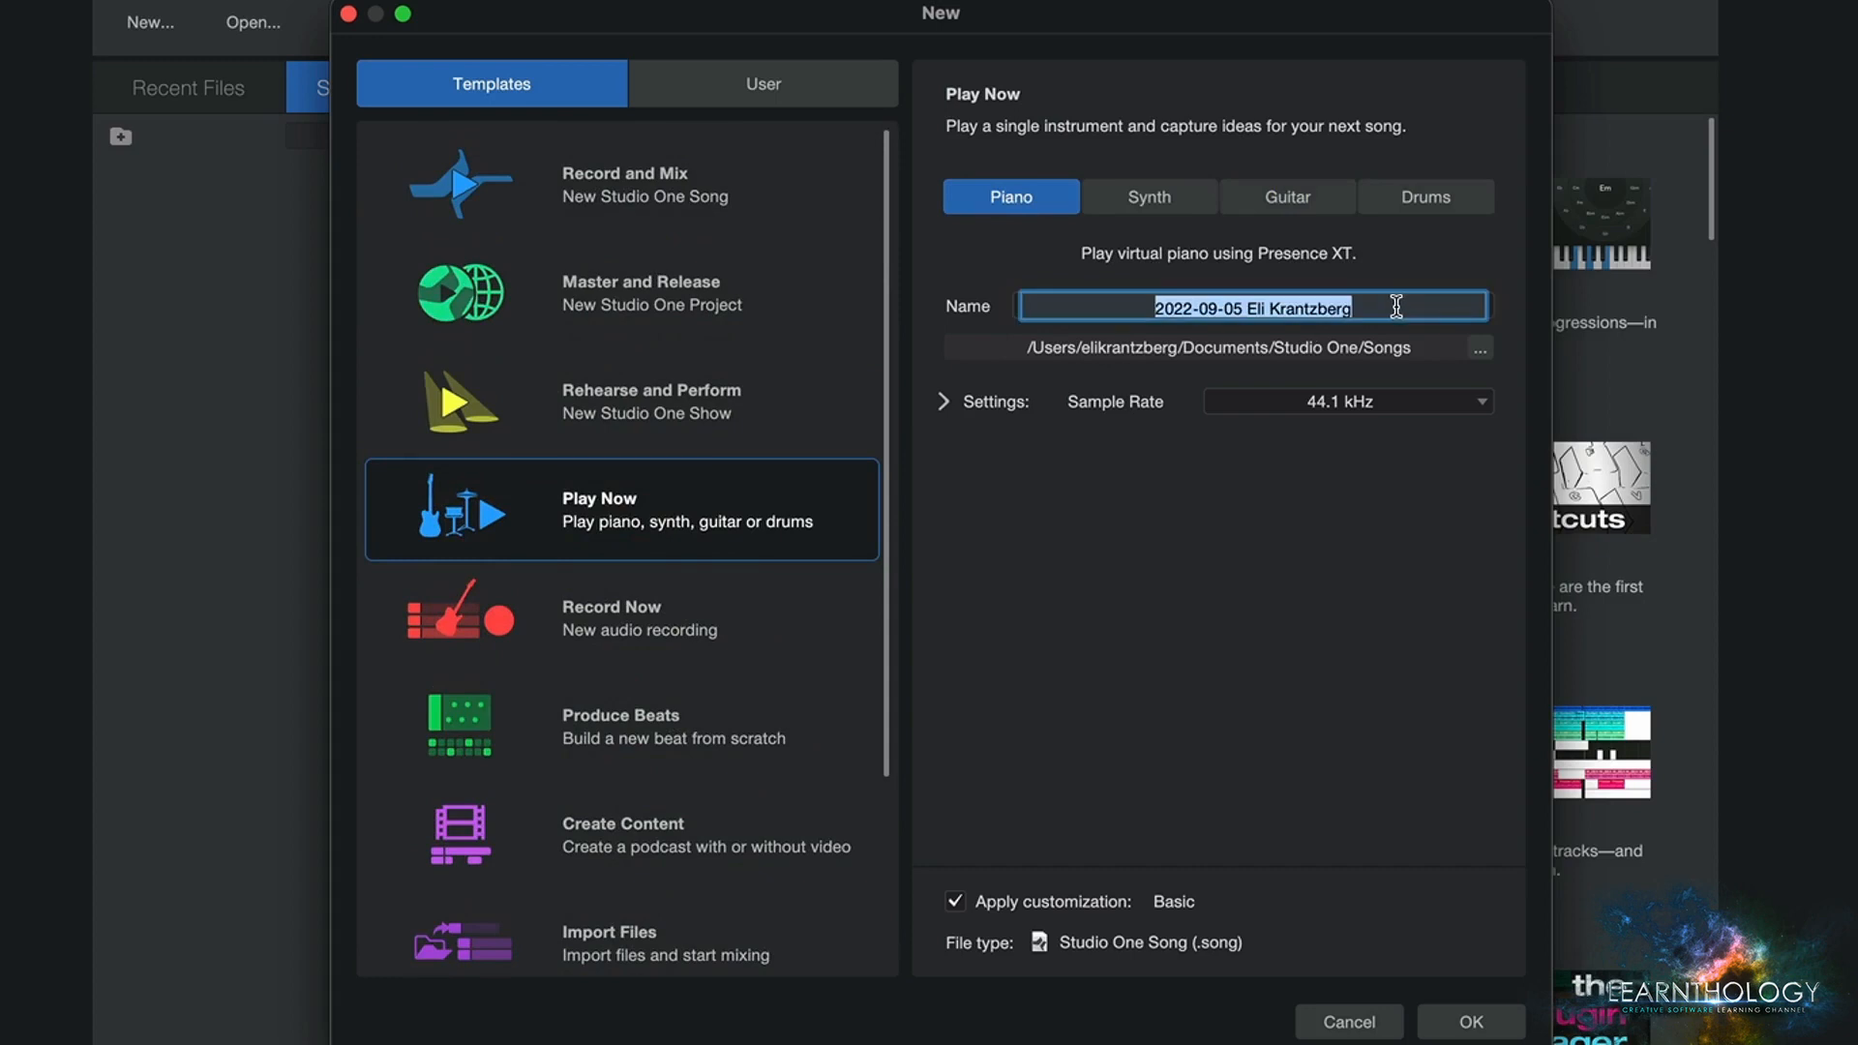
text(Audio I/O Setup)
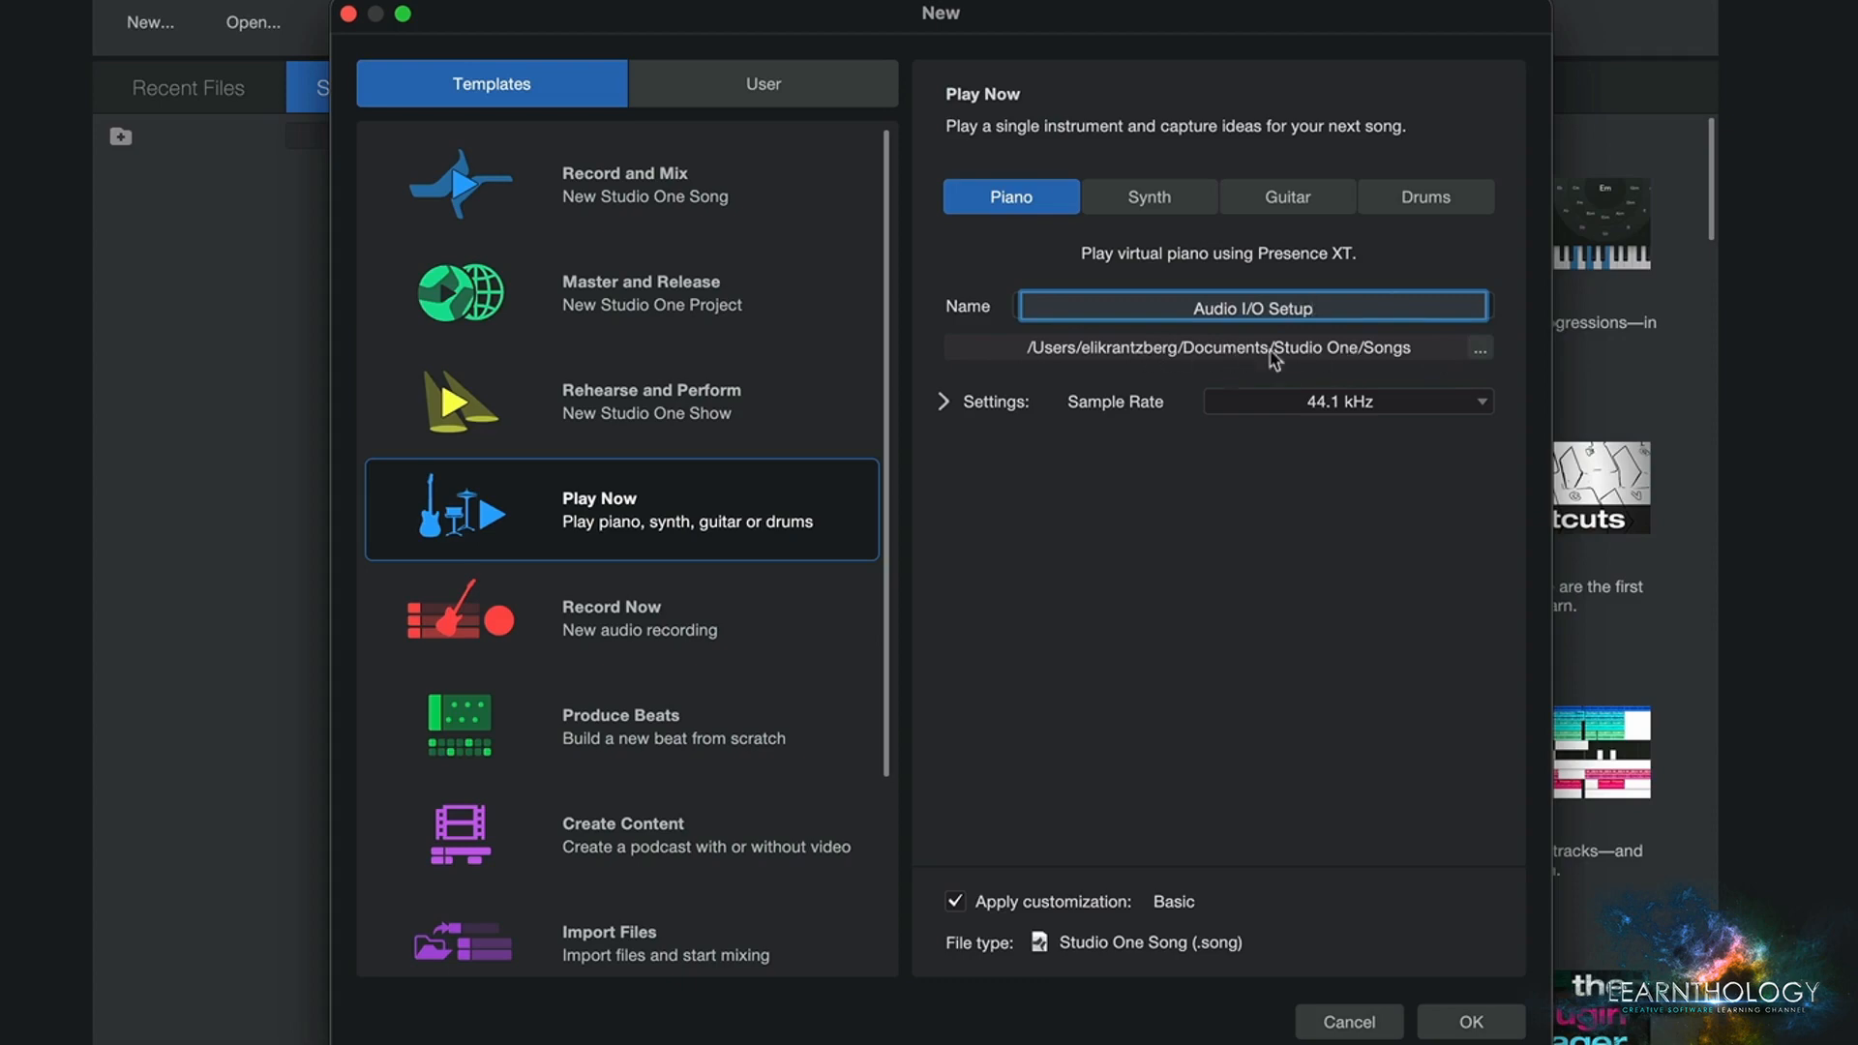
Step: Set the new song's save location to the Projects folder inside Studio One 6 Explained
click(1480, 350)
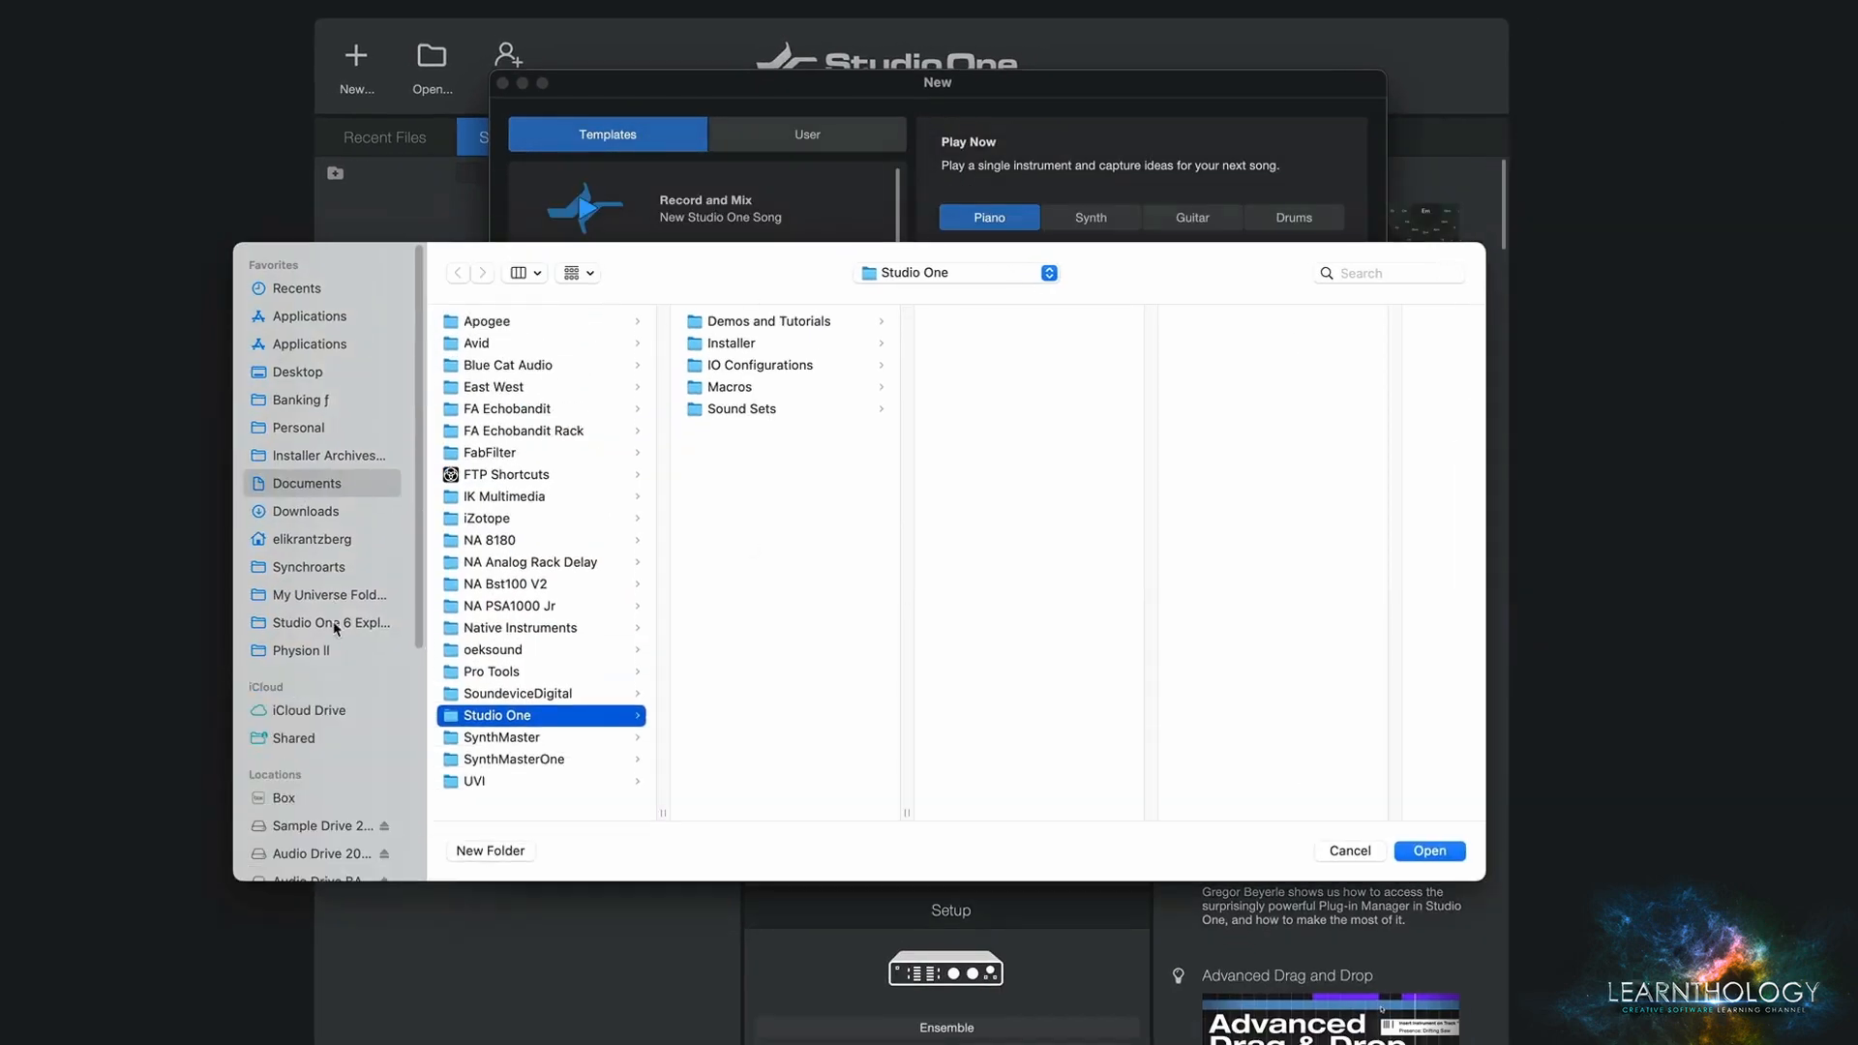
click(335, 629)
click(490, 851)
text(Projects)
key(Return)
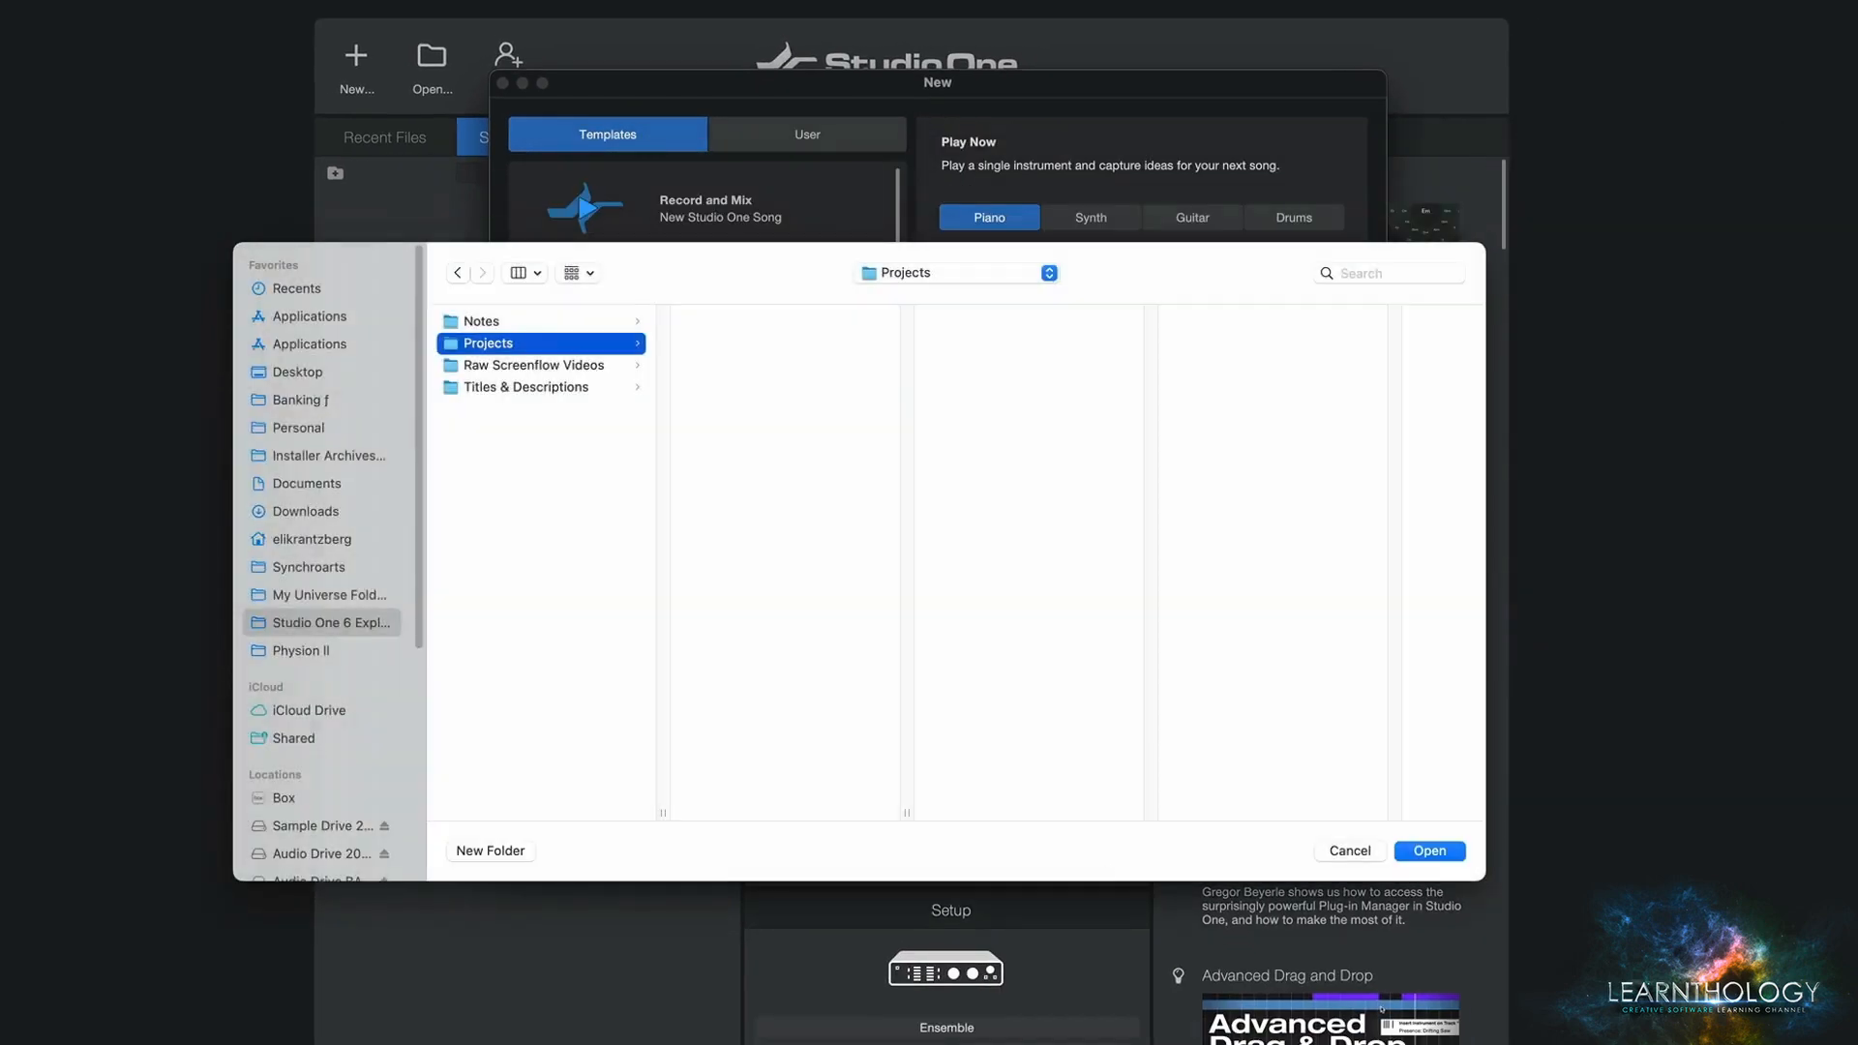
key(Return)
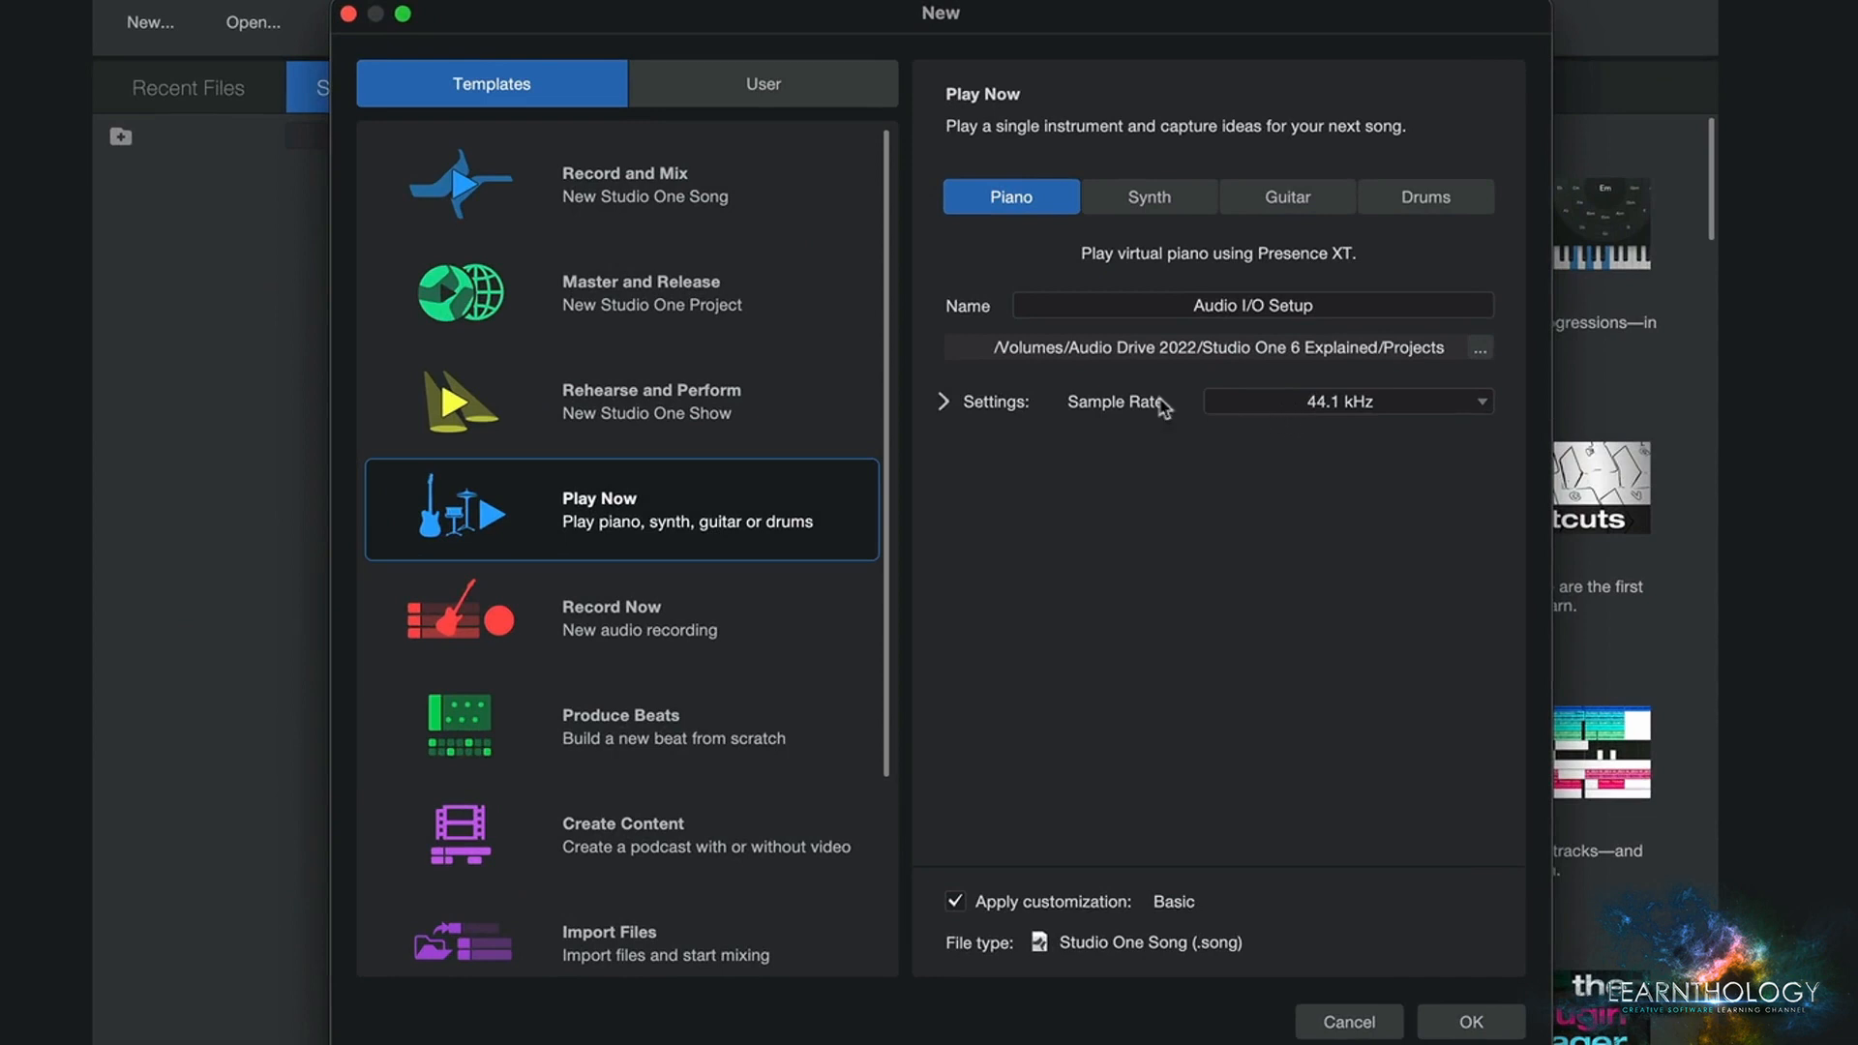
Step: Keep the sample rate at 44.1 kHz and the timebase at Bars, and set the song tempo to 88 BPM
click(1343, 405)
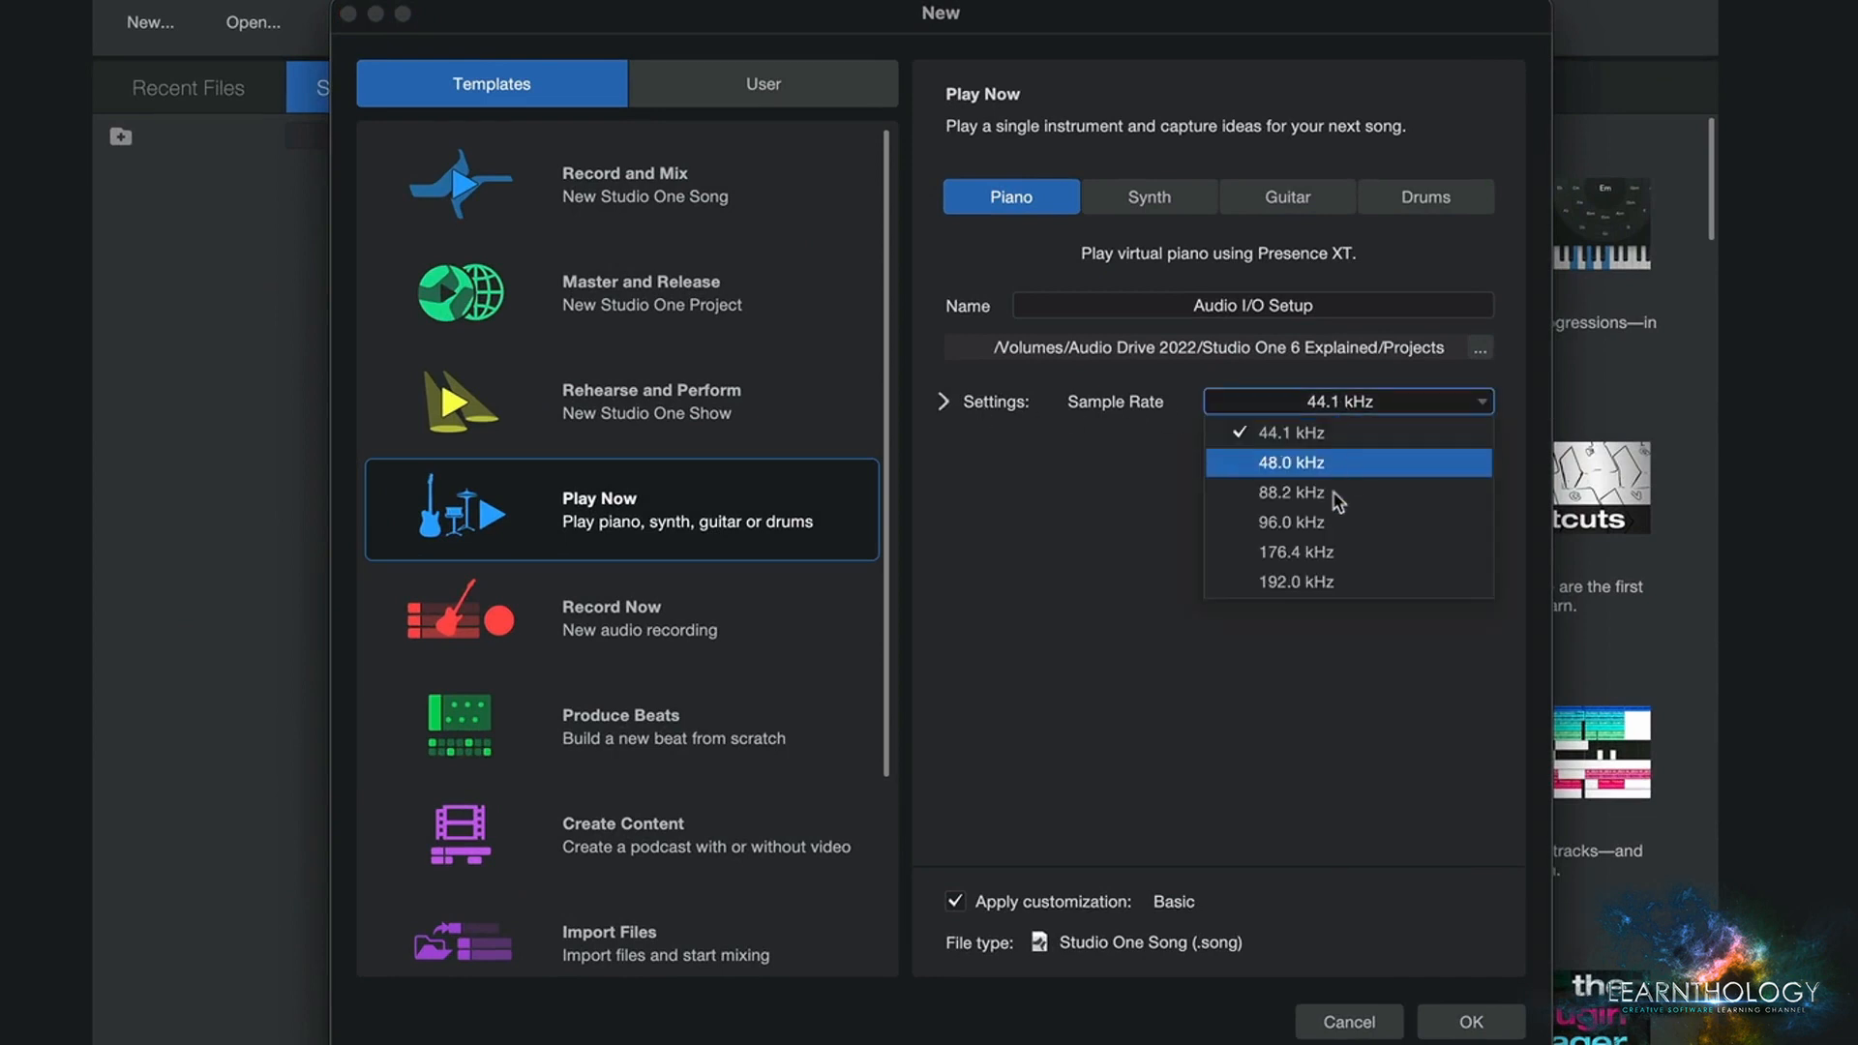
click(1036, 464)
click(944, 401)
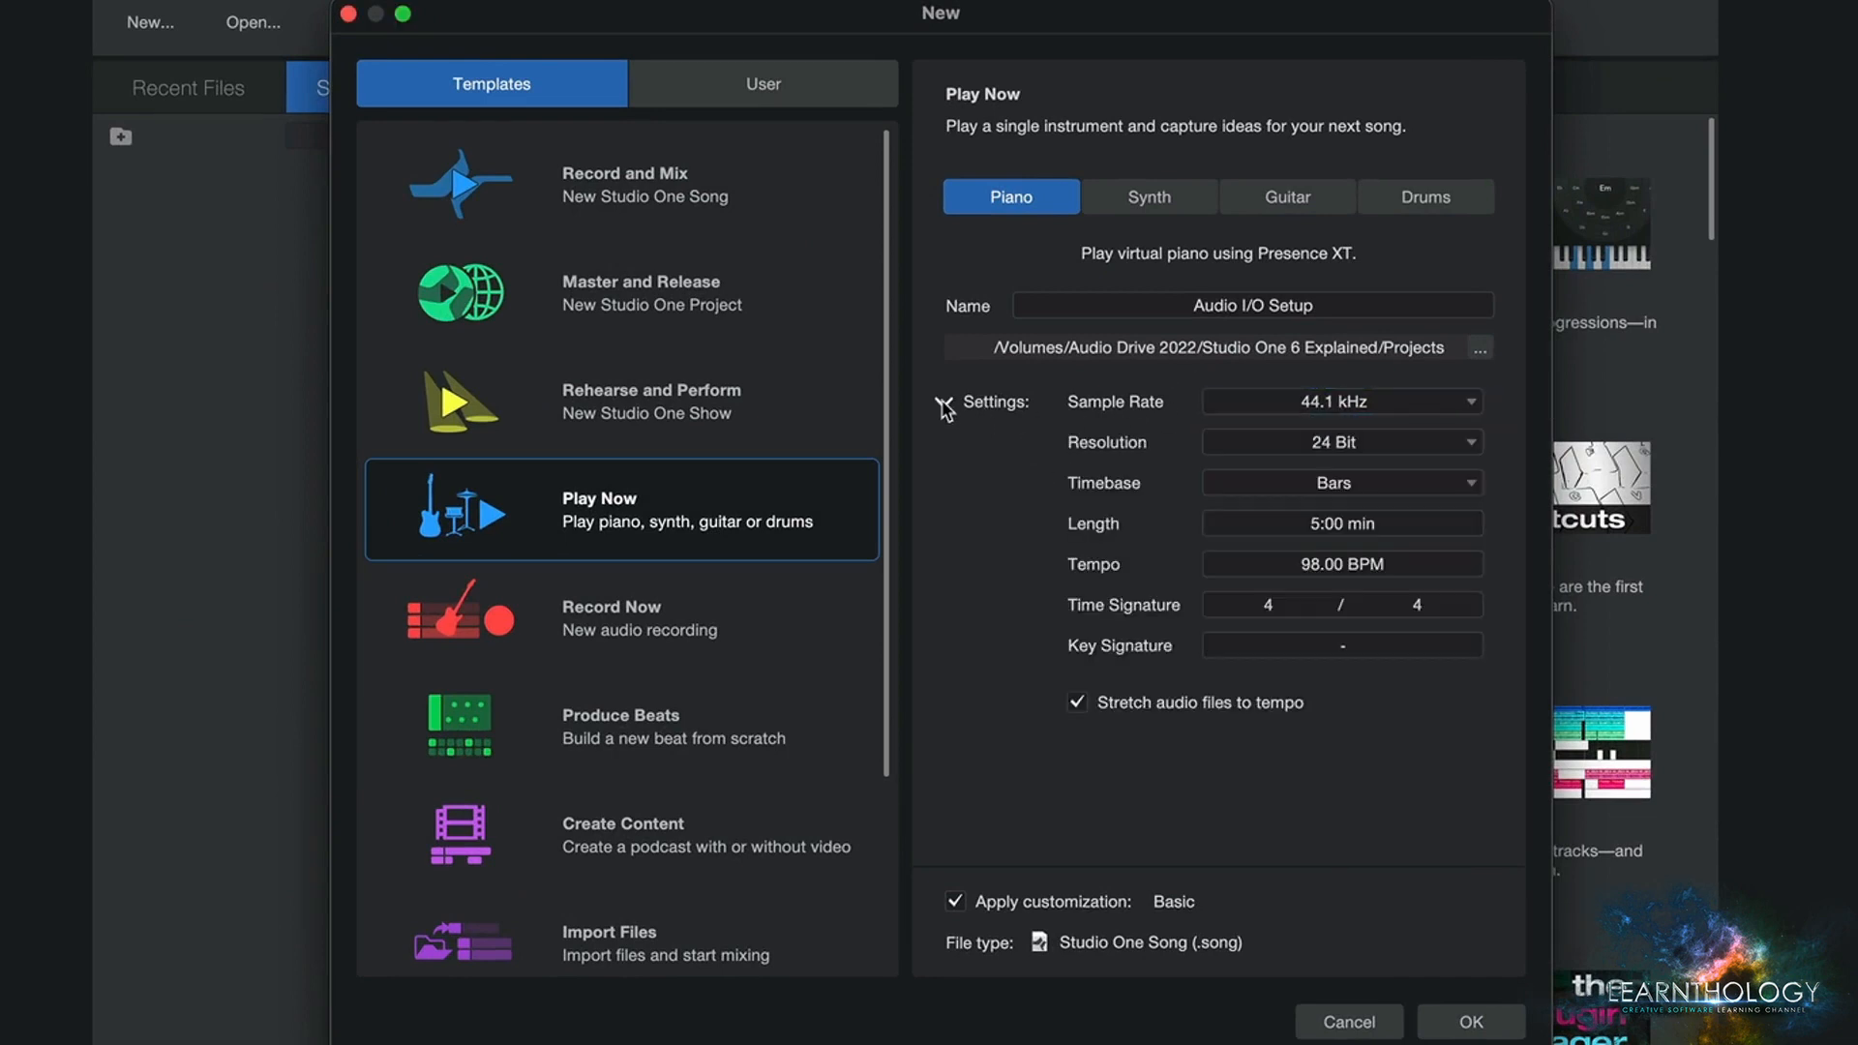
click(1351, 489)
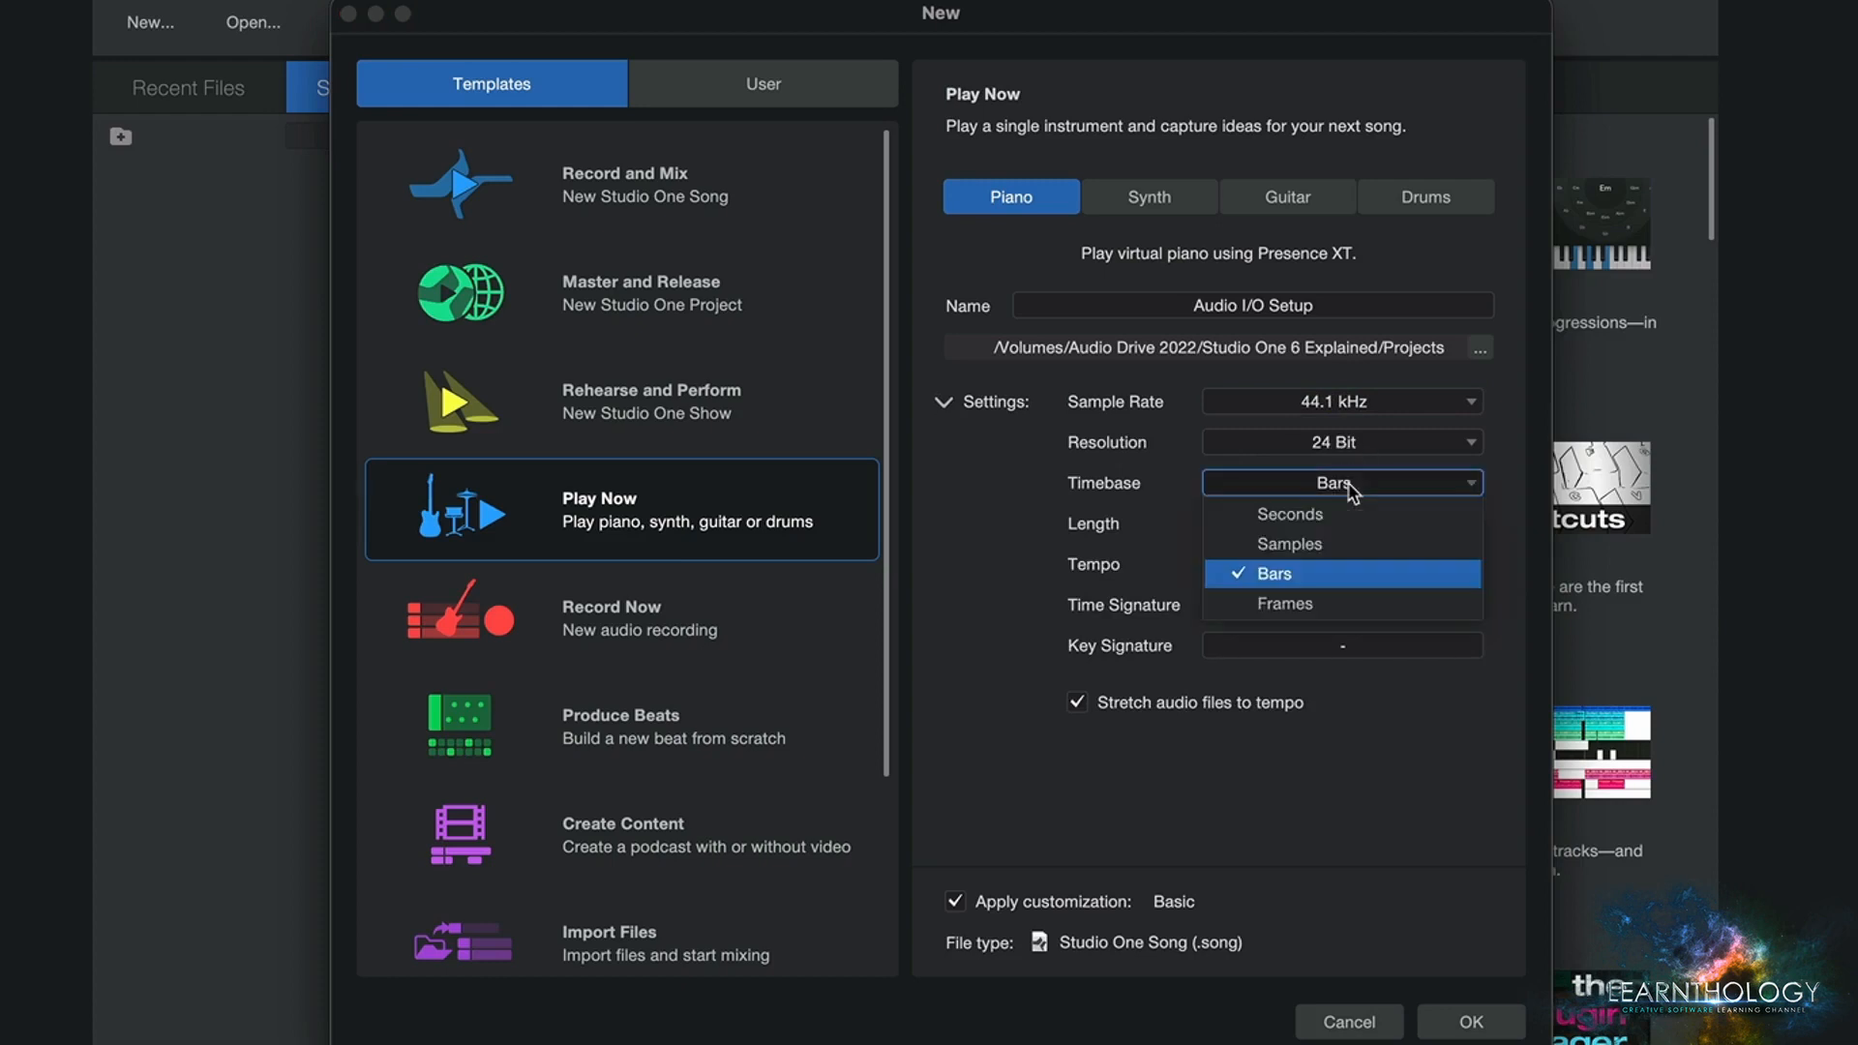
click(1276, 578)
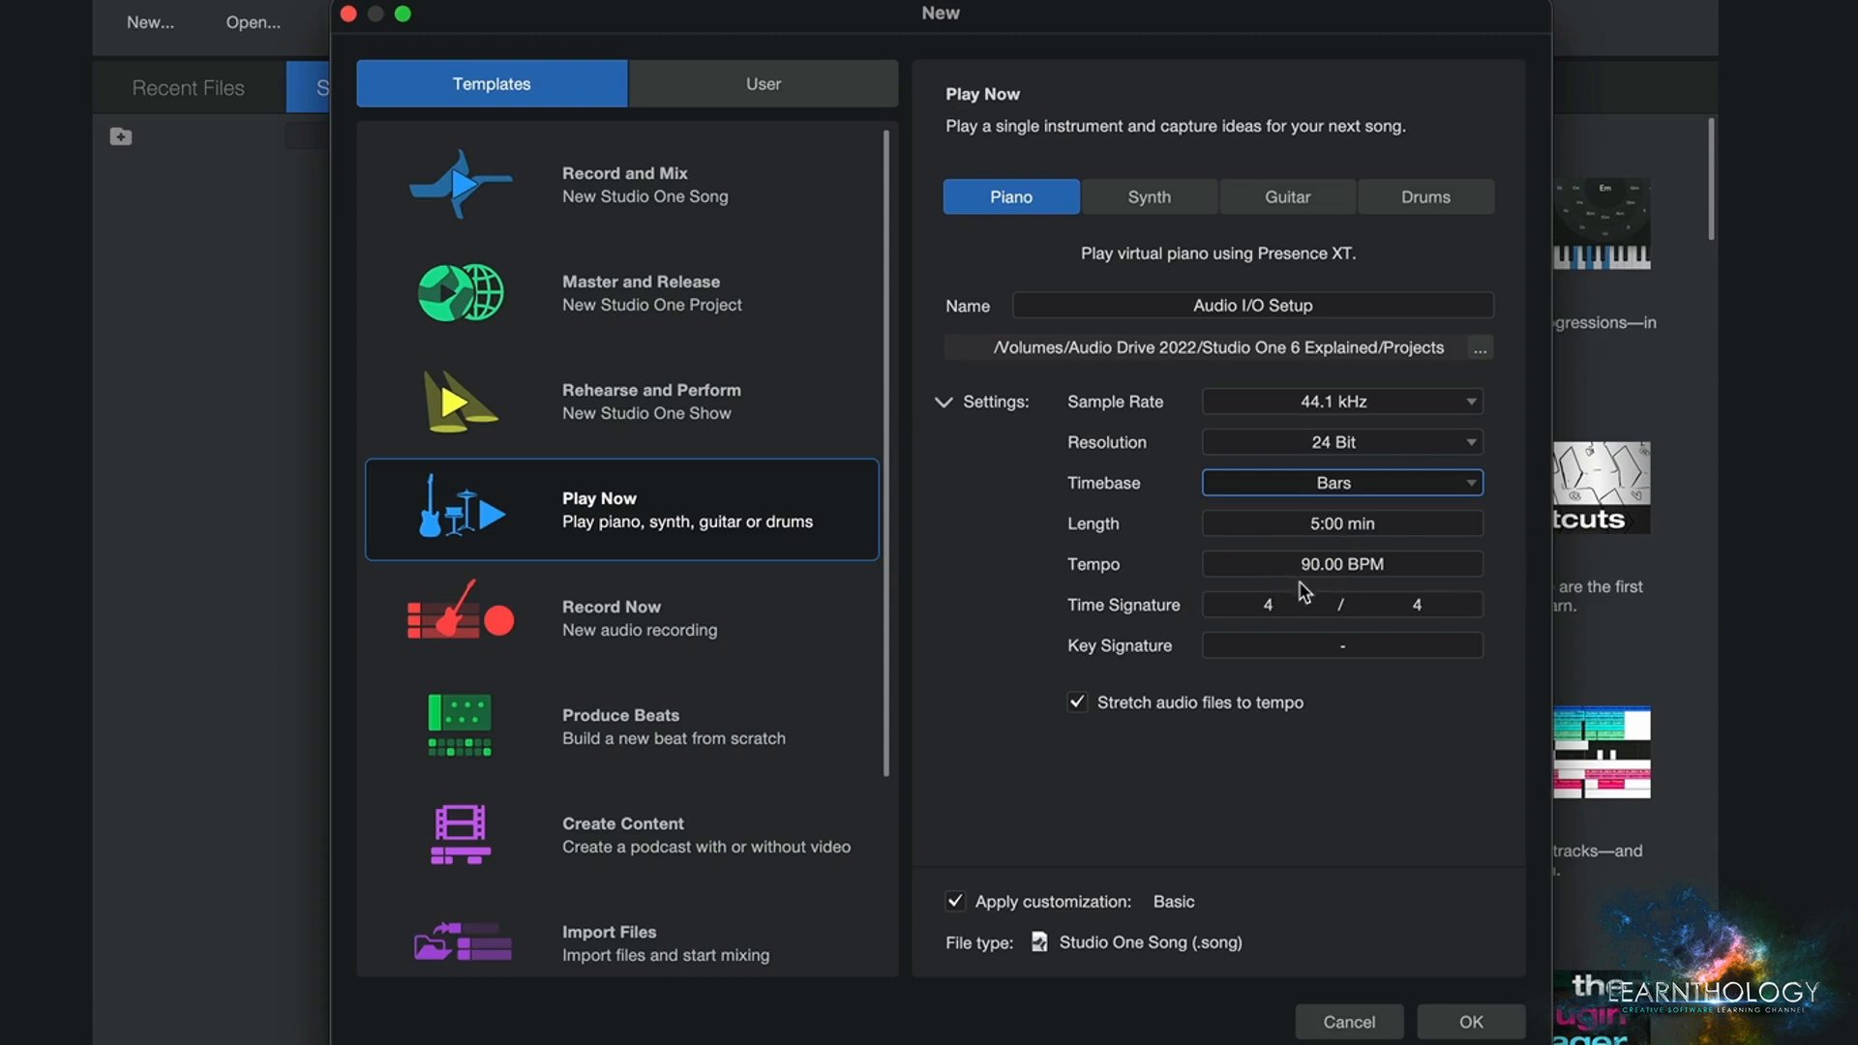
drag(1300, 583, 1298, 583)
Step: Create the song with audio stretching to tempo and the Basic customization enabled, and dismiss the Play Now introduction
click(1077, 704)
click(1077, 705)
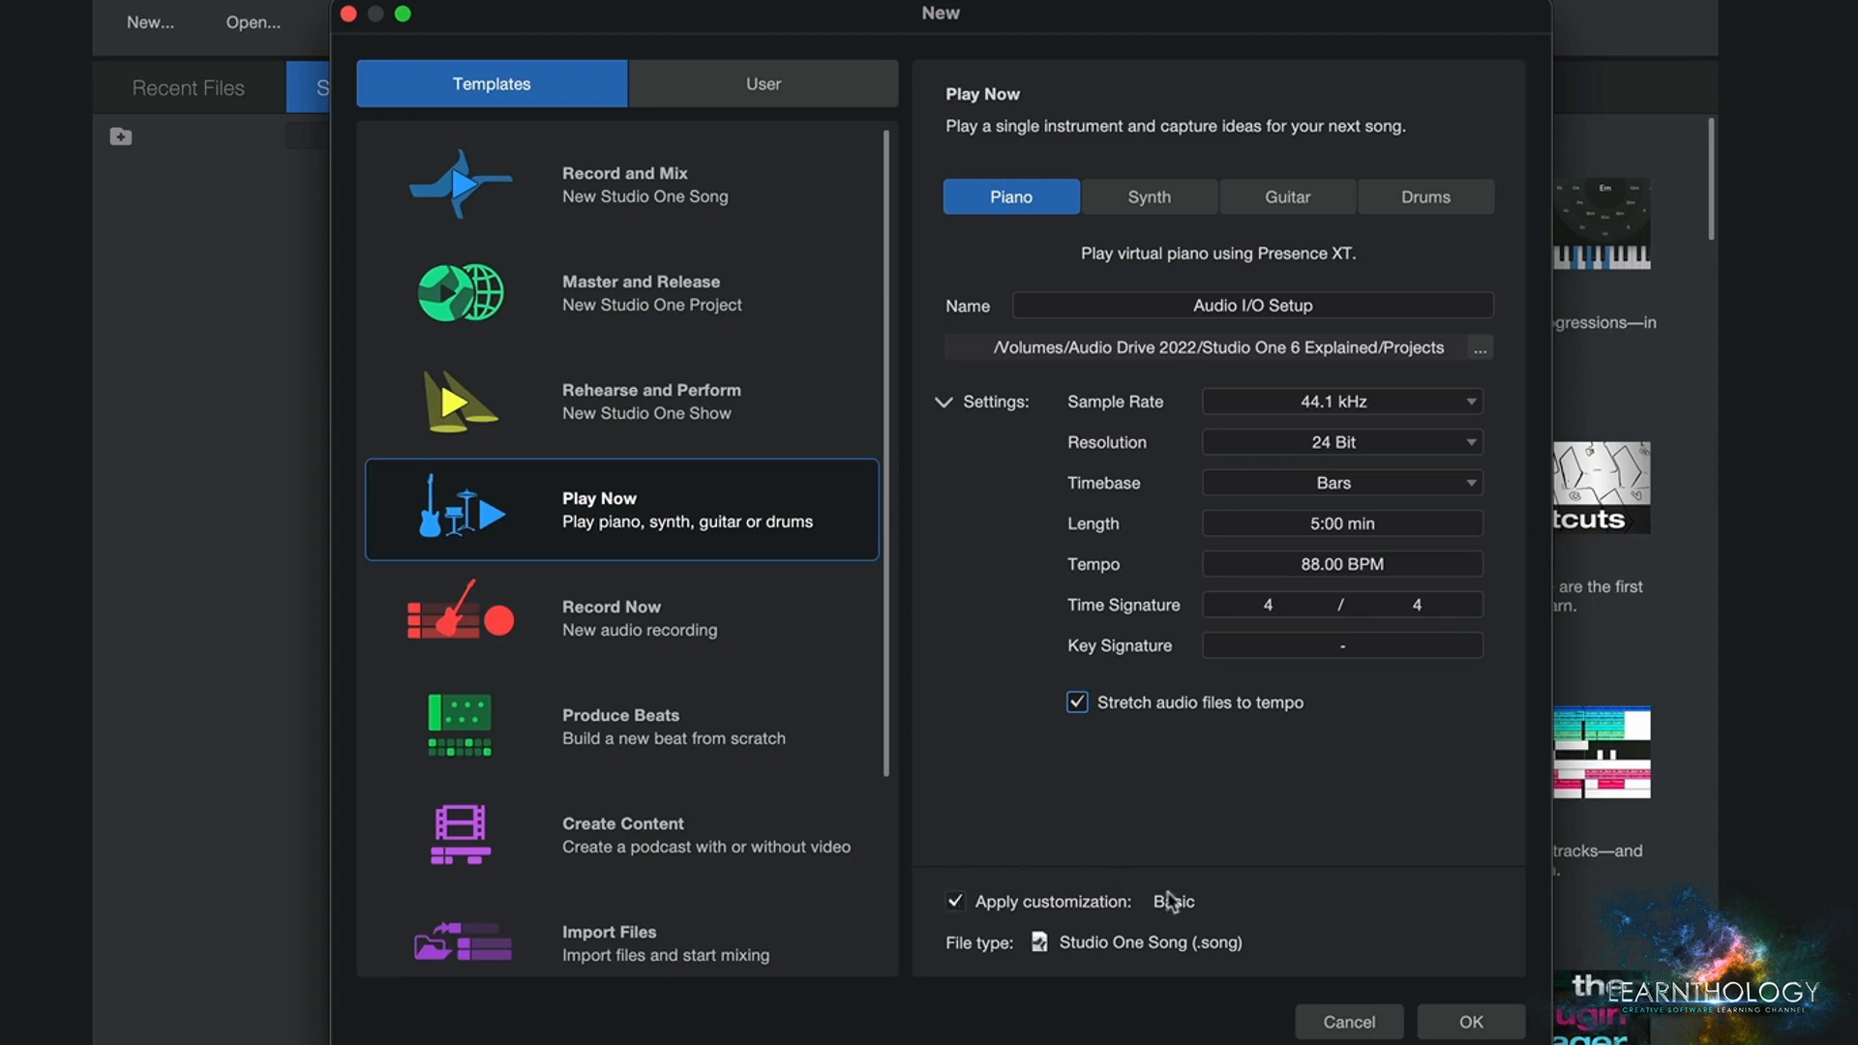
click(955, 902)
click(956, 904)
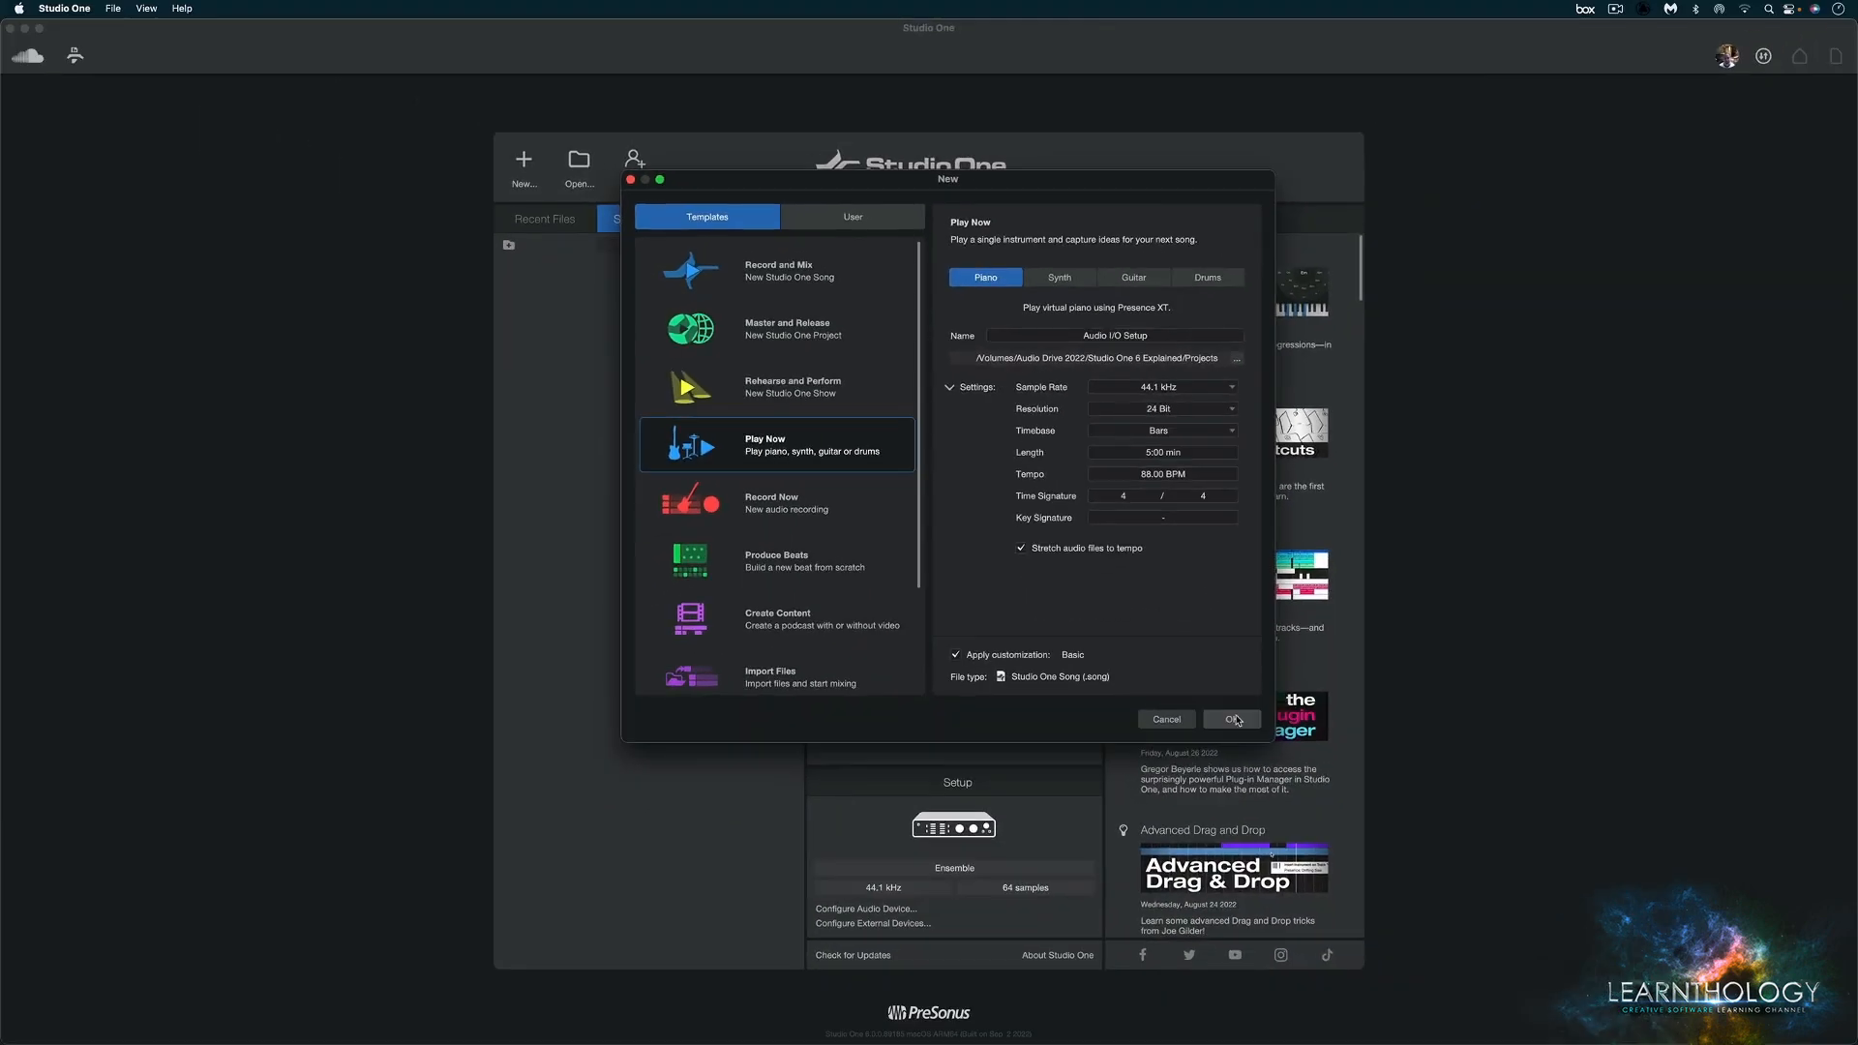
click(1236, 720)
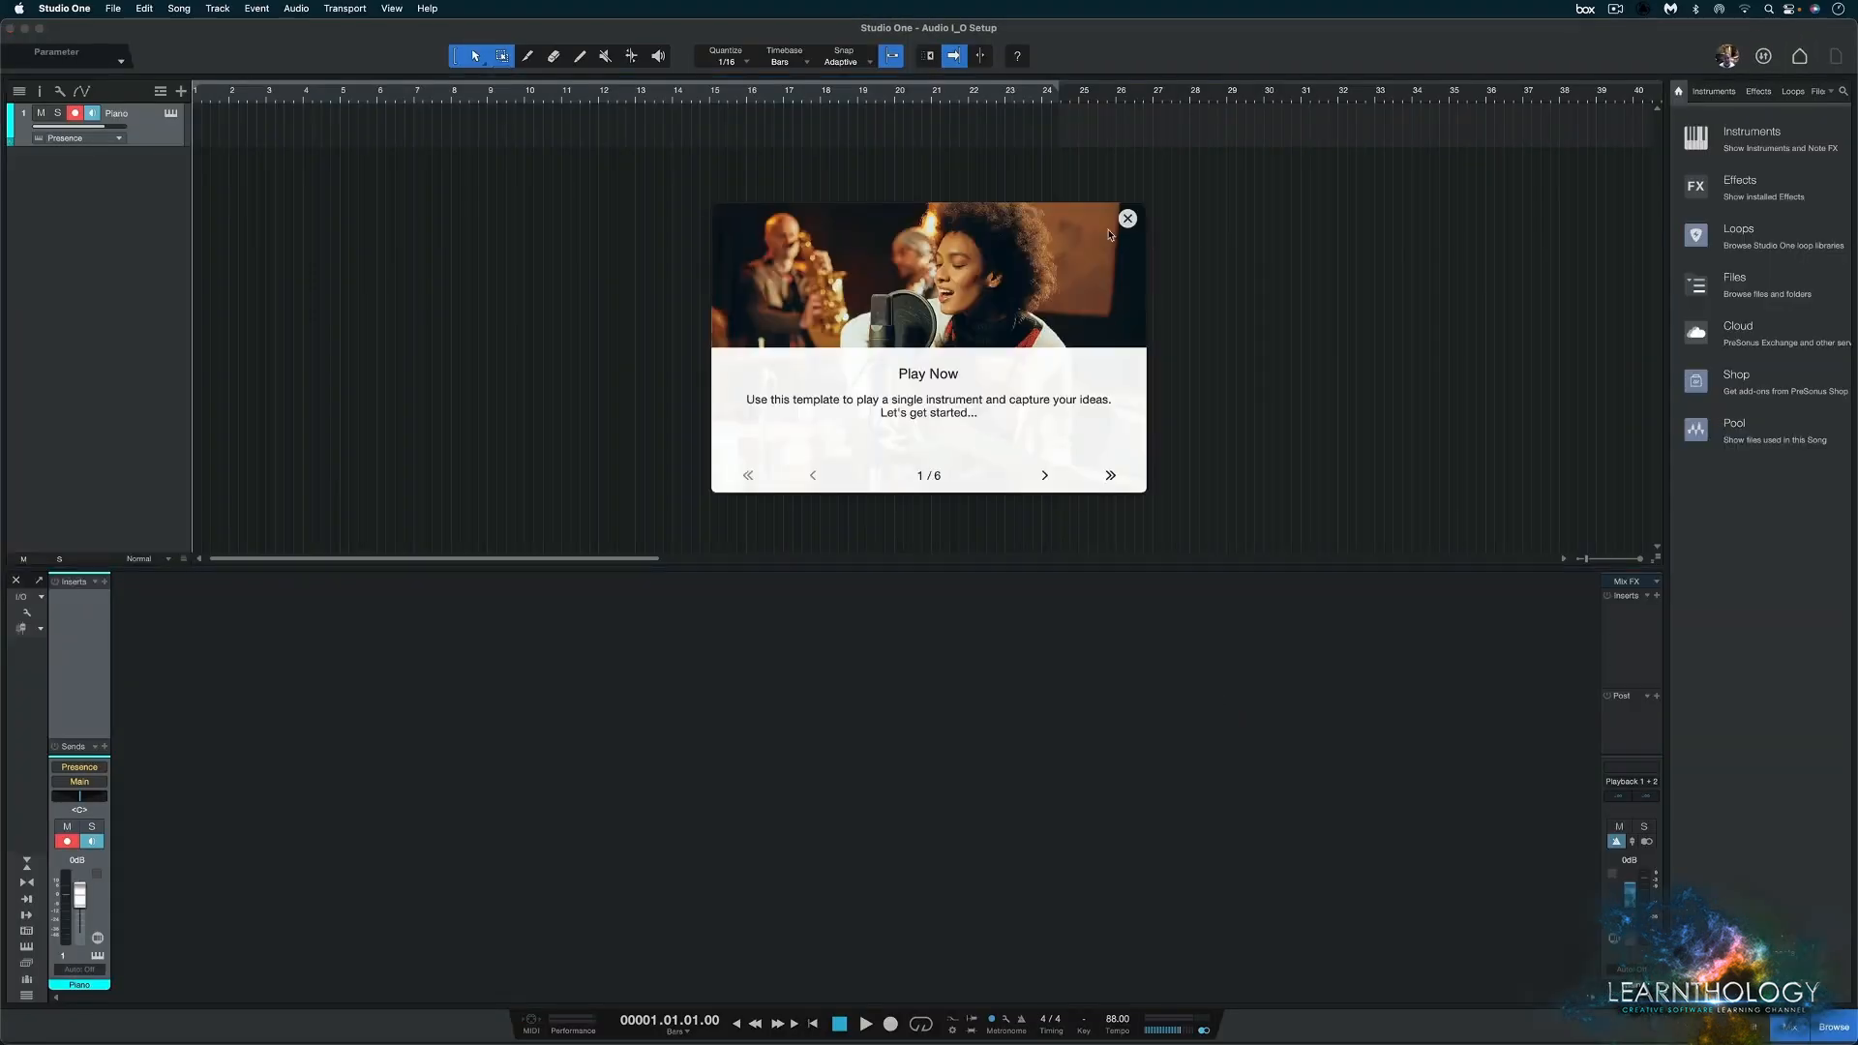
click(1128, 220)
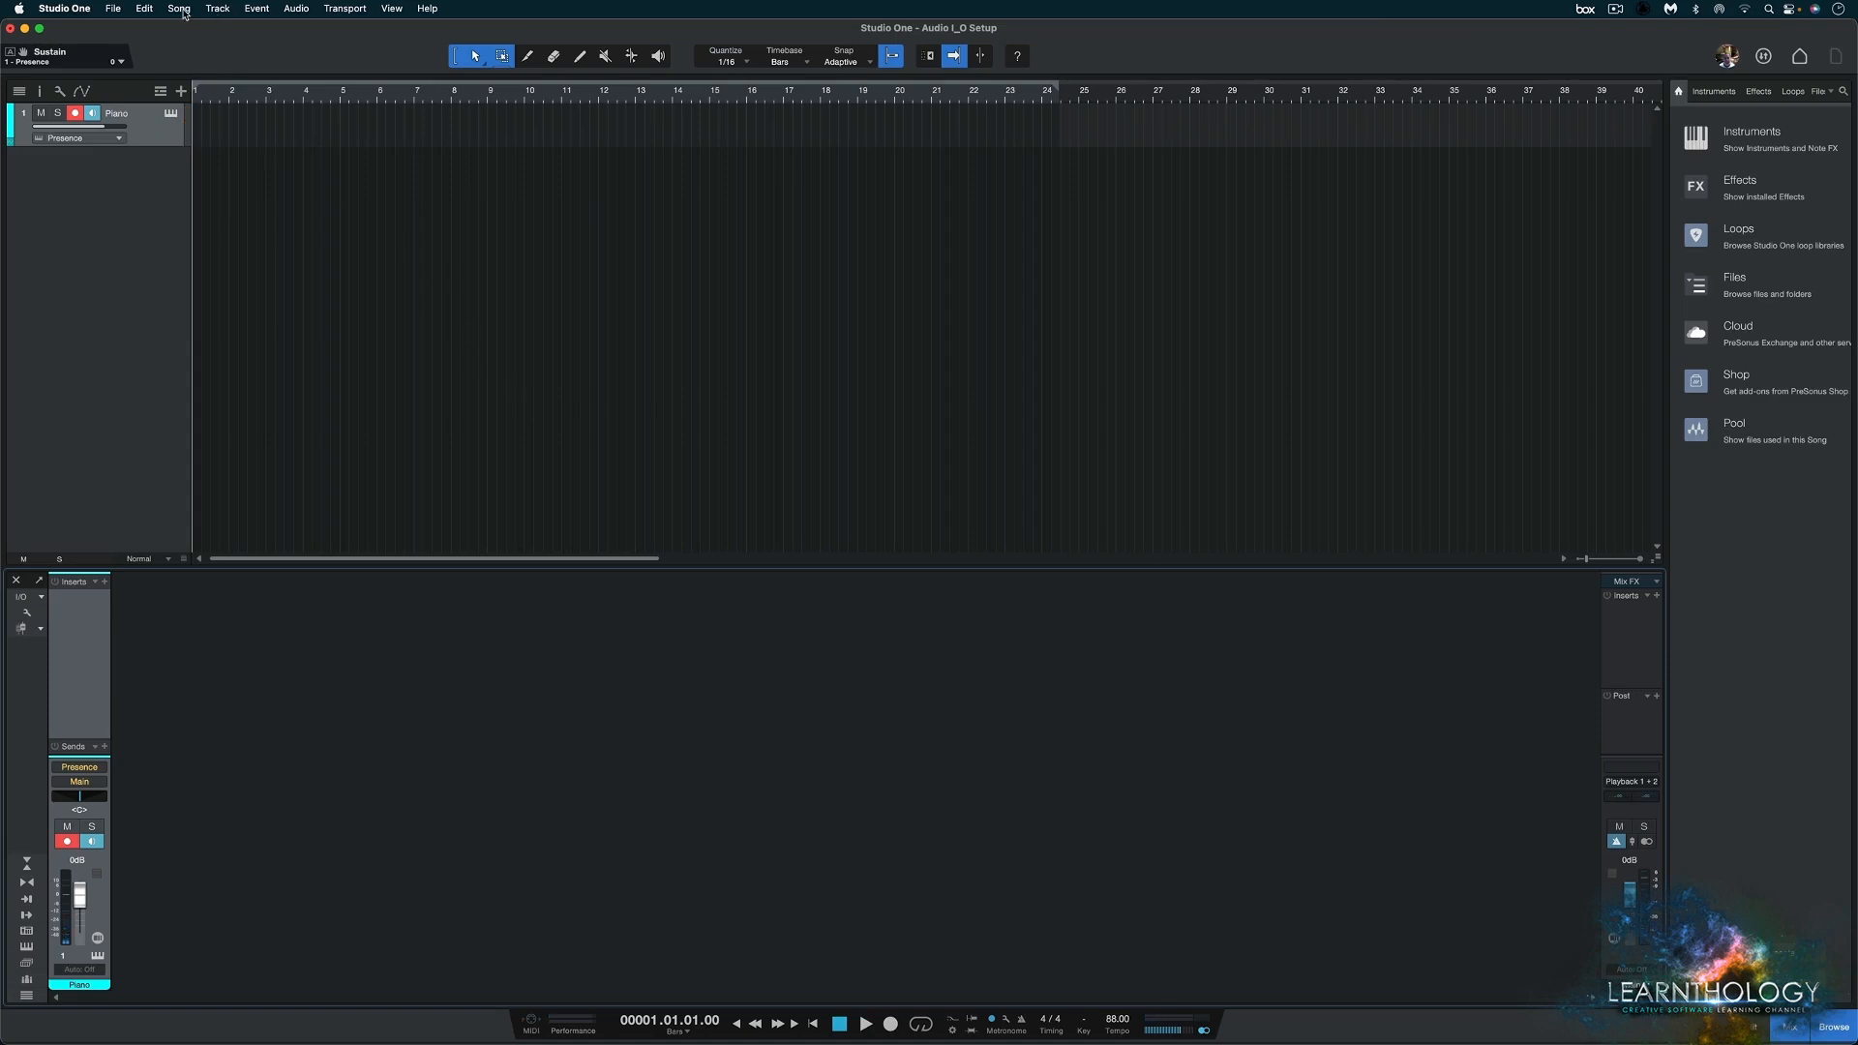
Step: Try the Complete interface customization and switch back to Basic
click(392, 9)
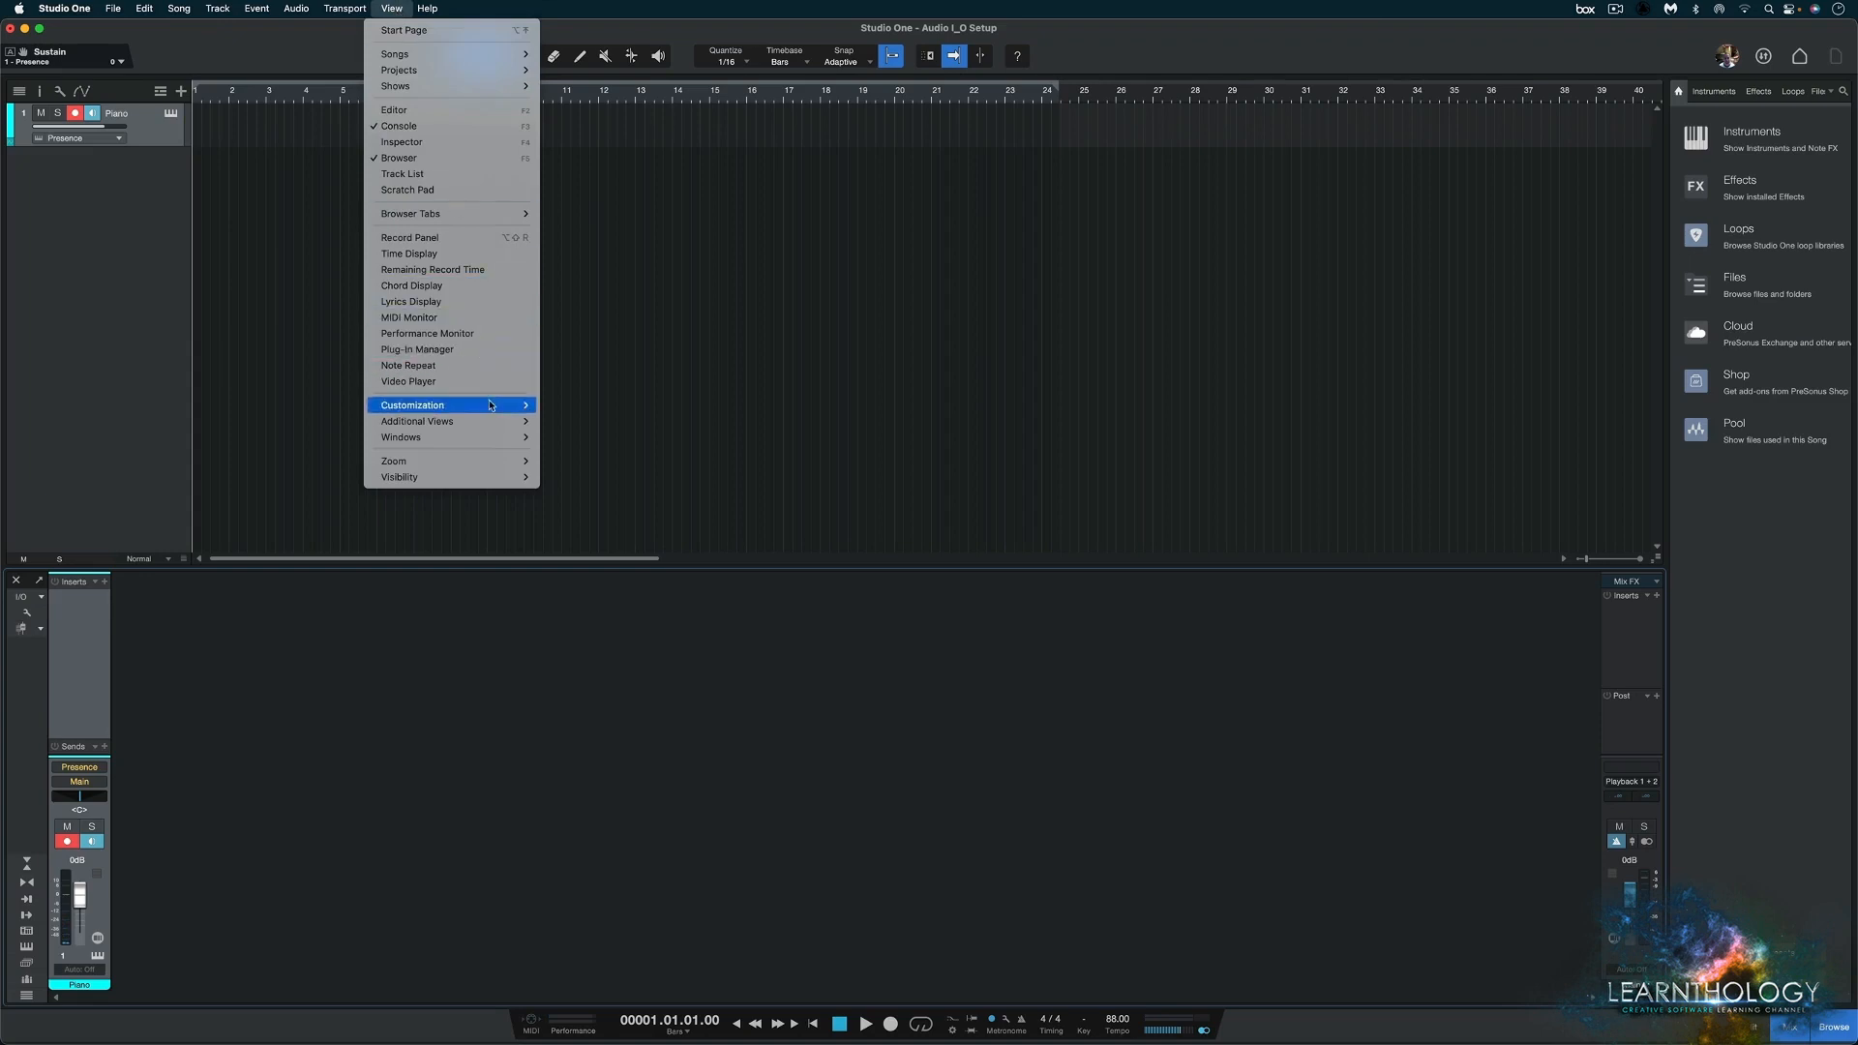
mouse_move(490, 405)
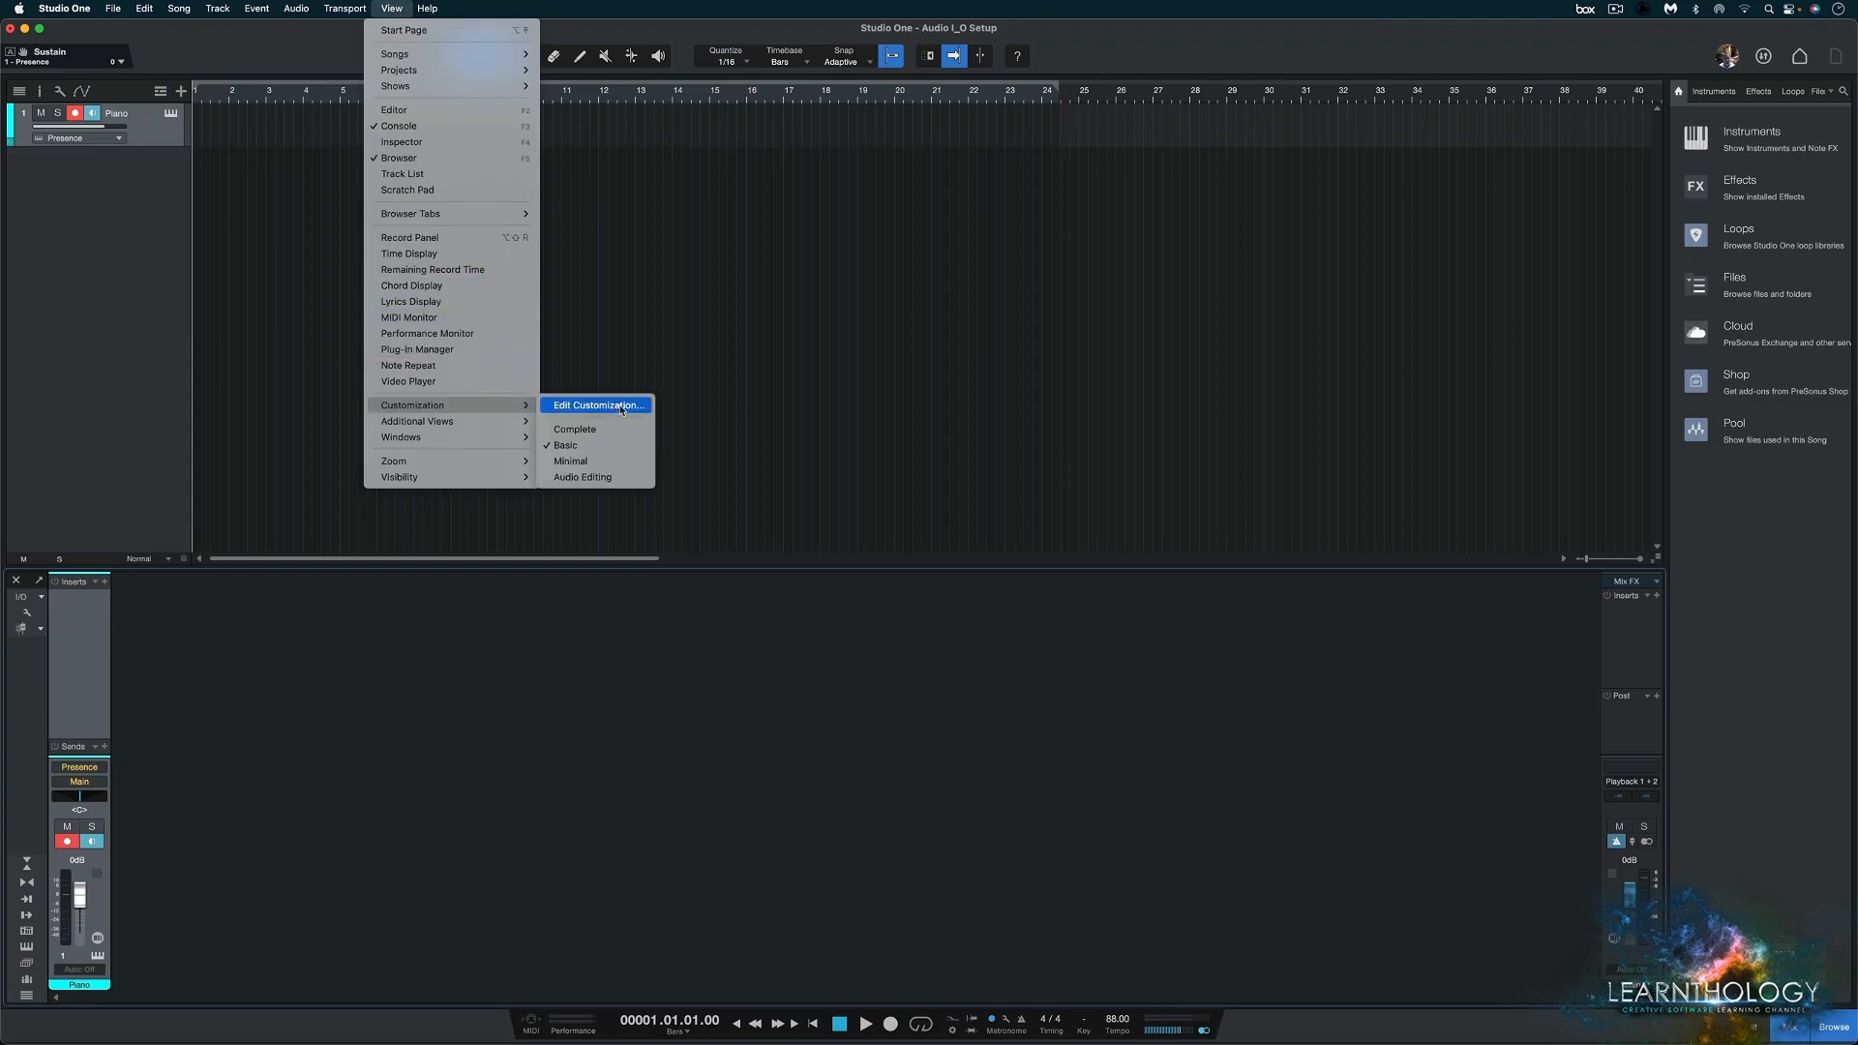
click(578, 433)
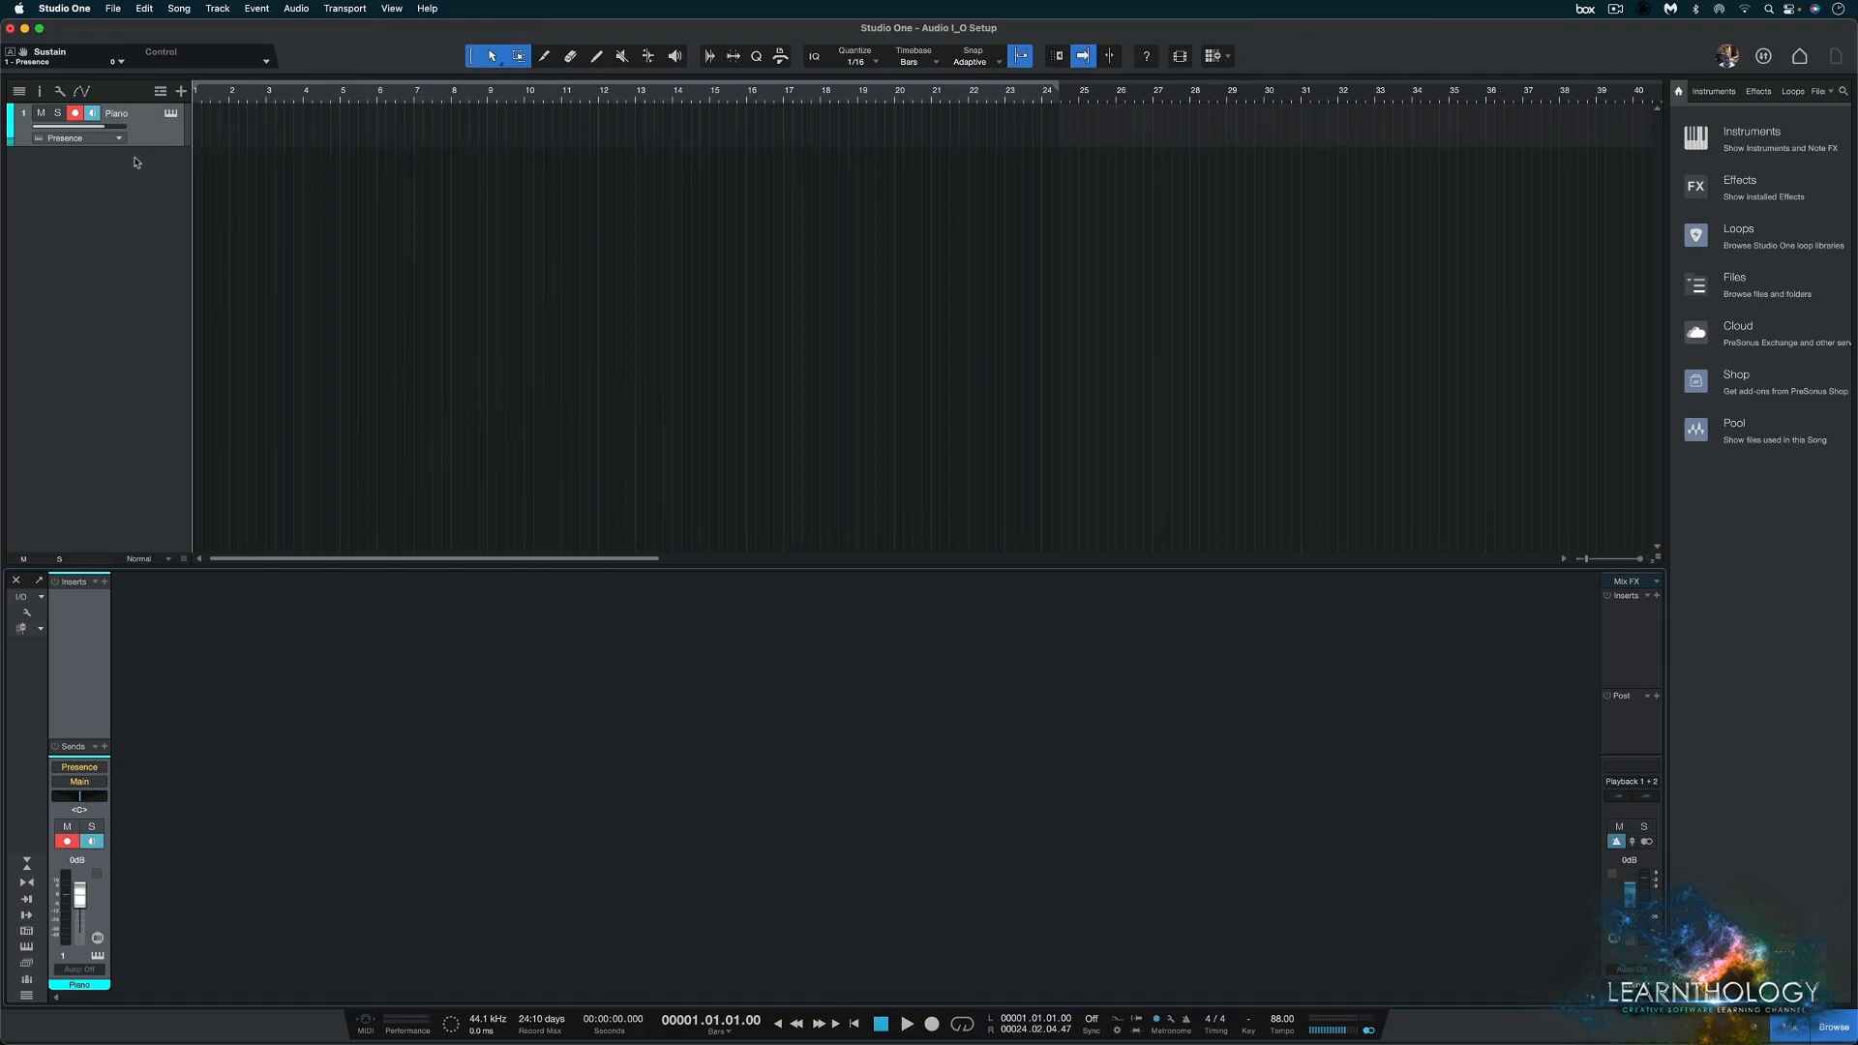
click(390, 12)
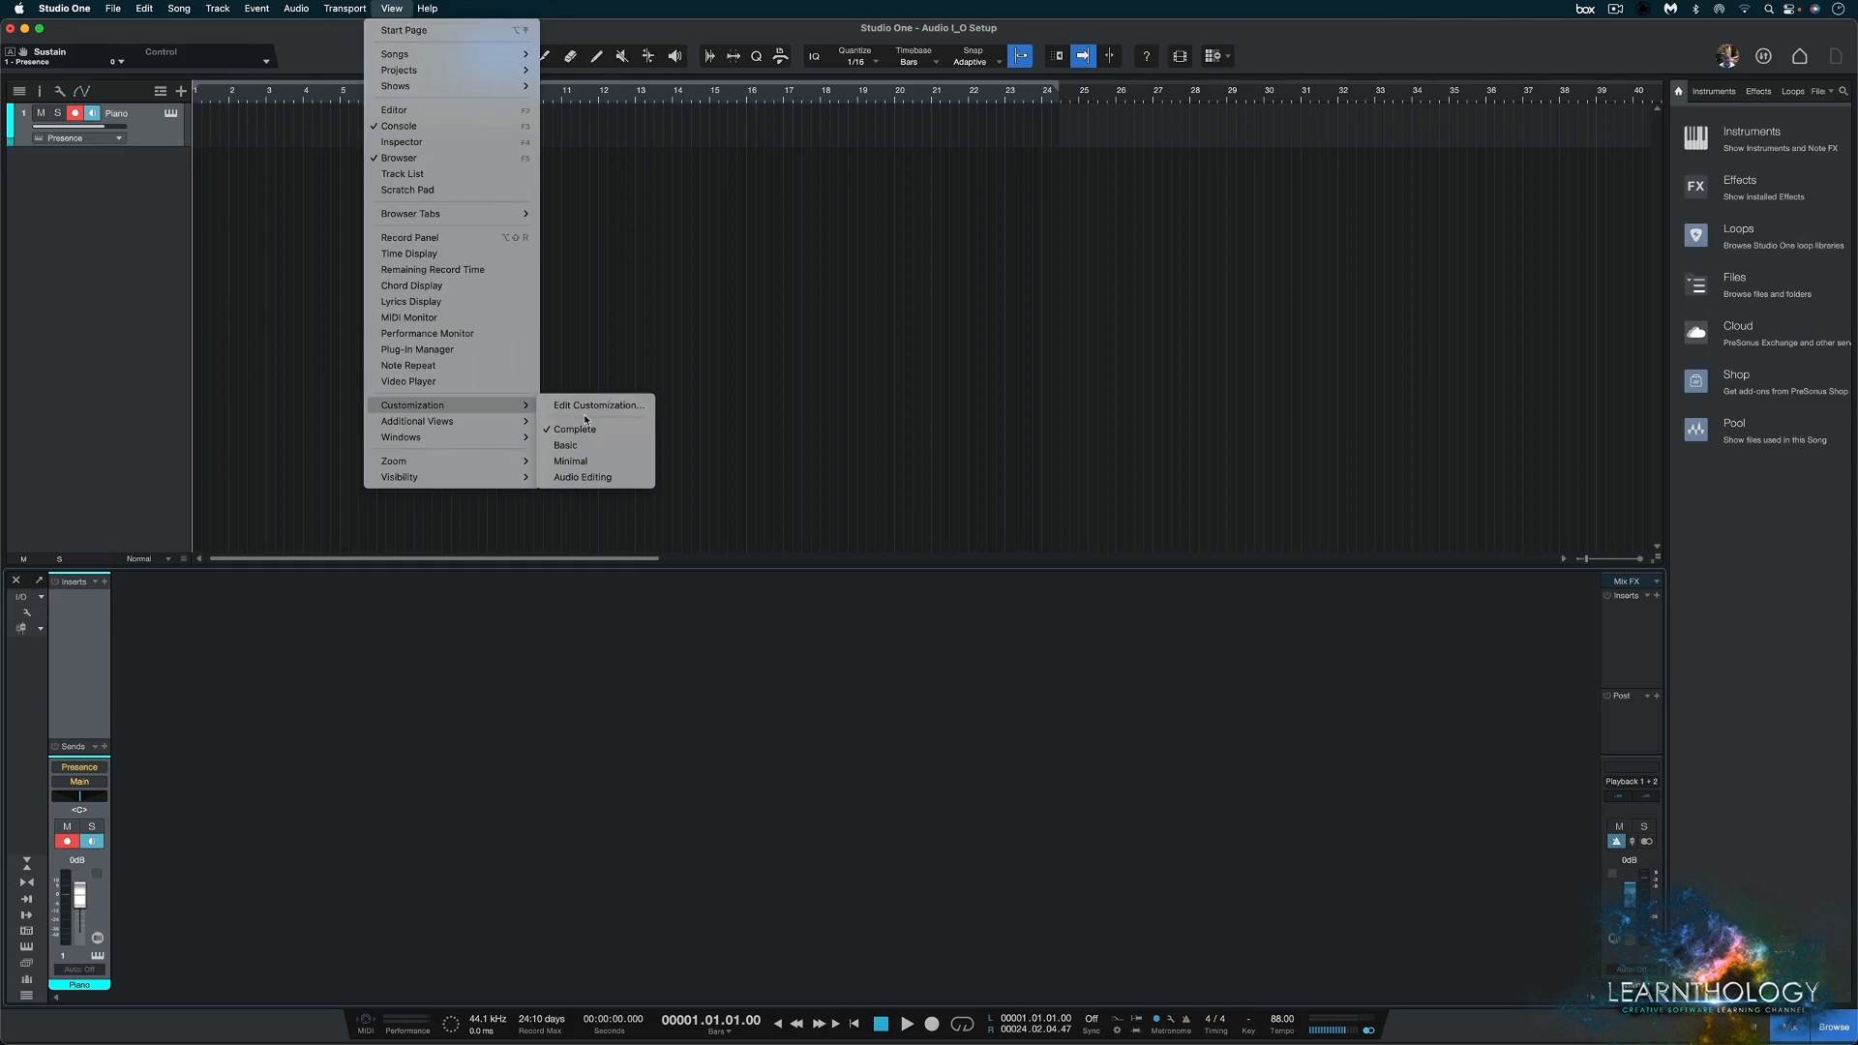
click(576, 446)
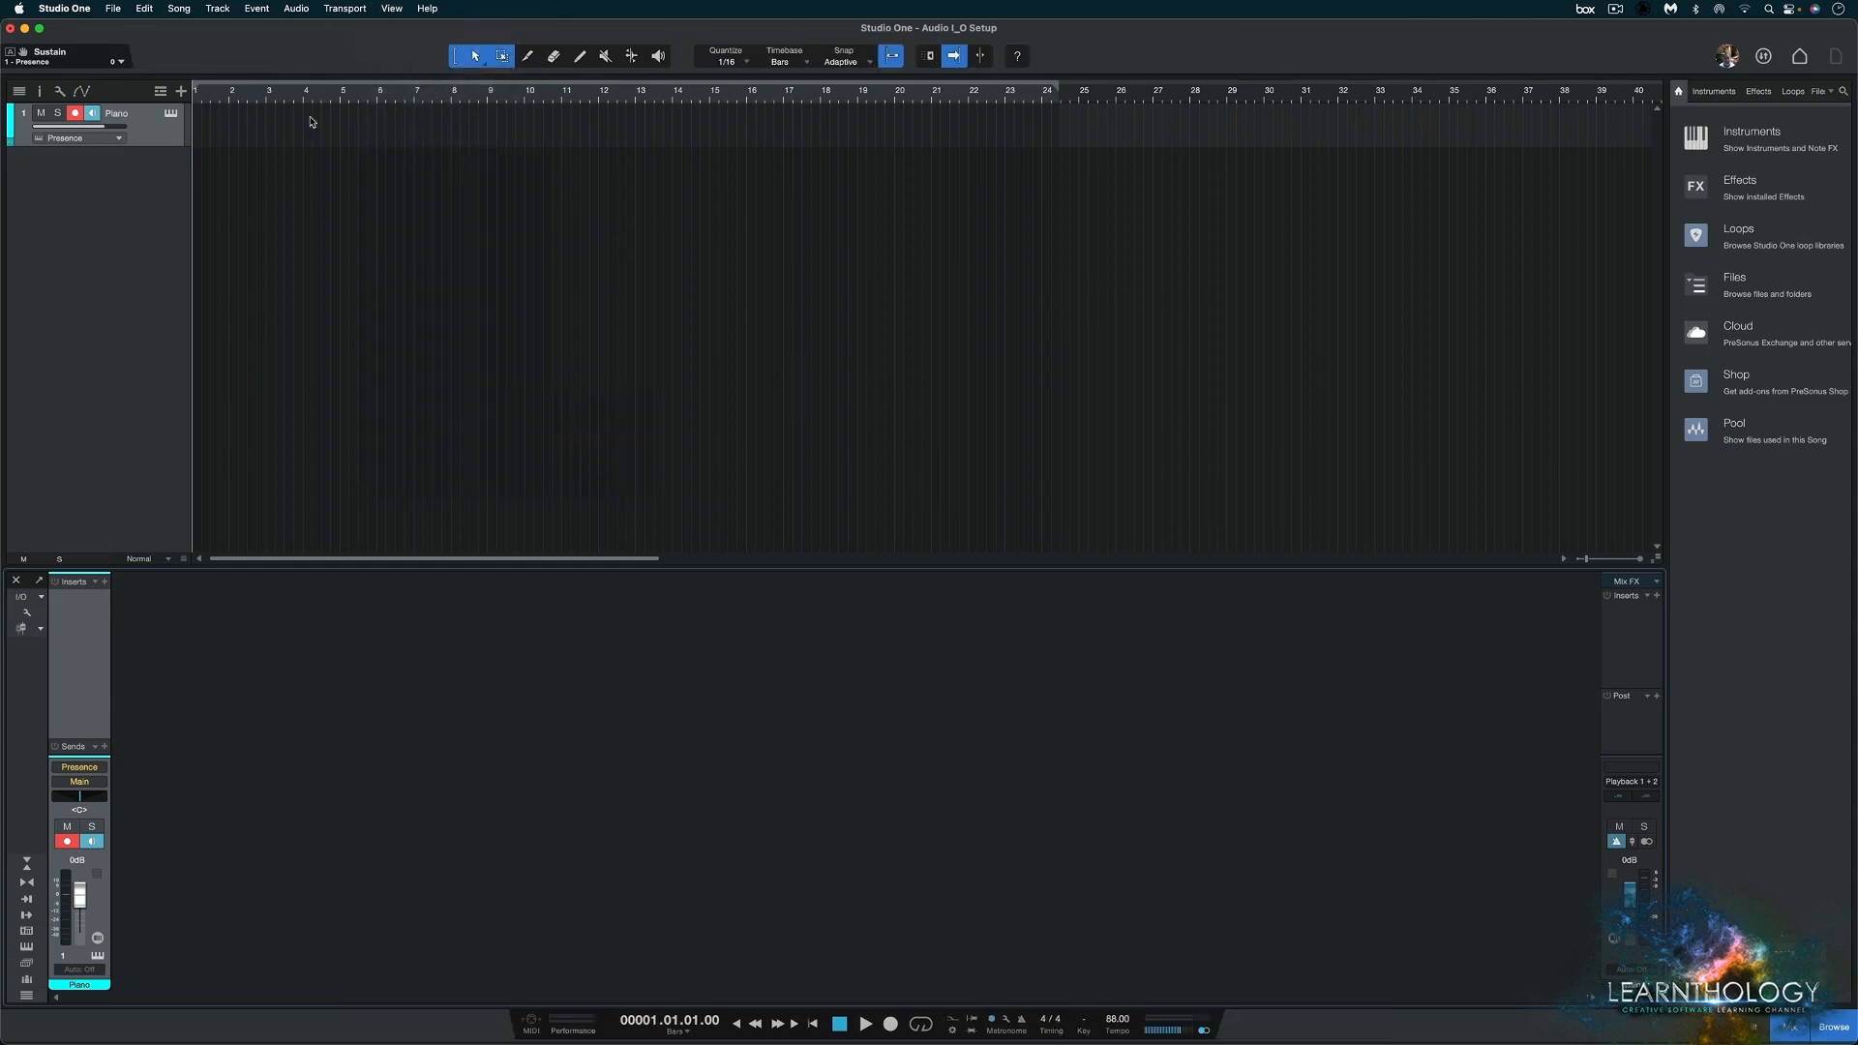
Step: Open the song setup and review its general settings, meta information and artist presets
click(179, 8)
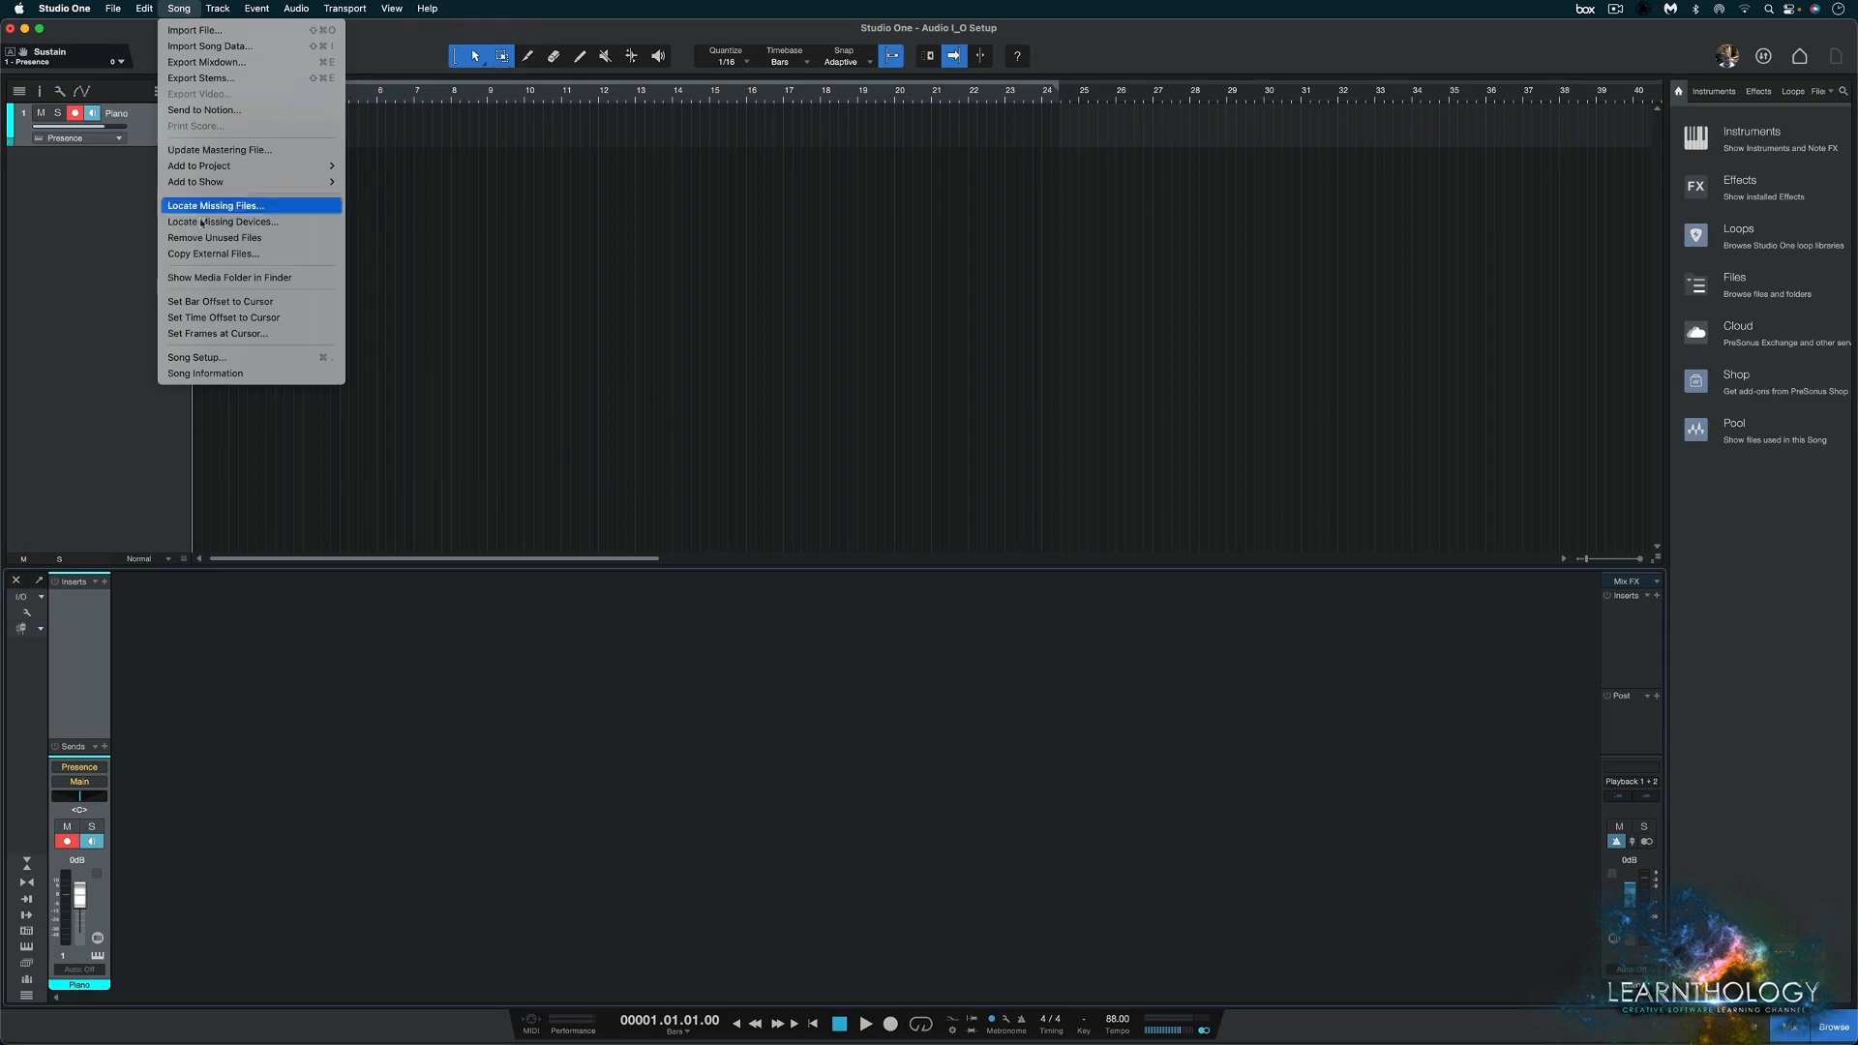
click(210, 358)
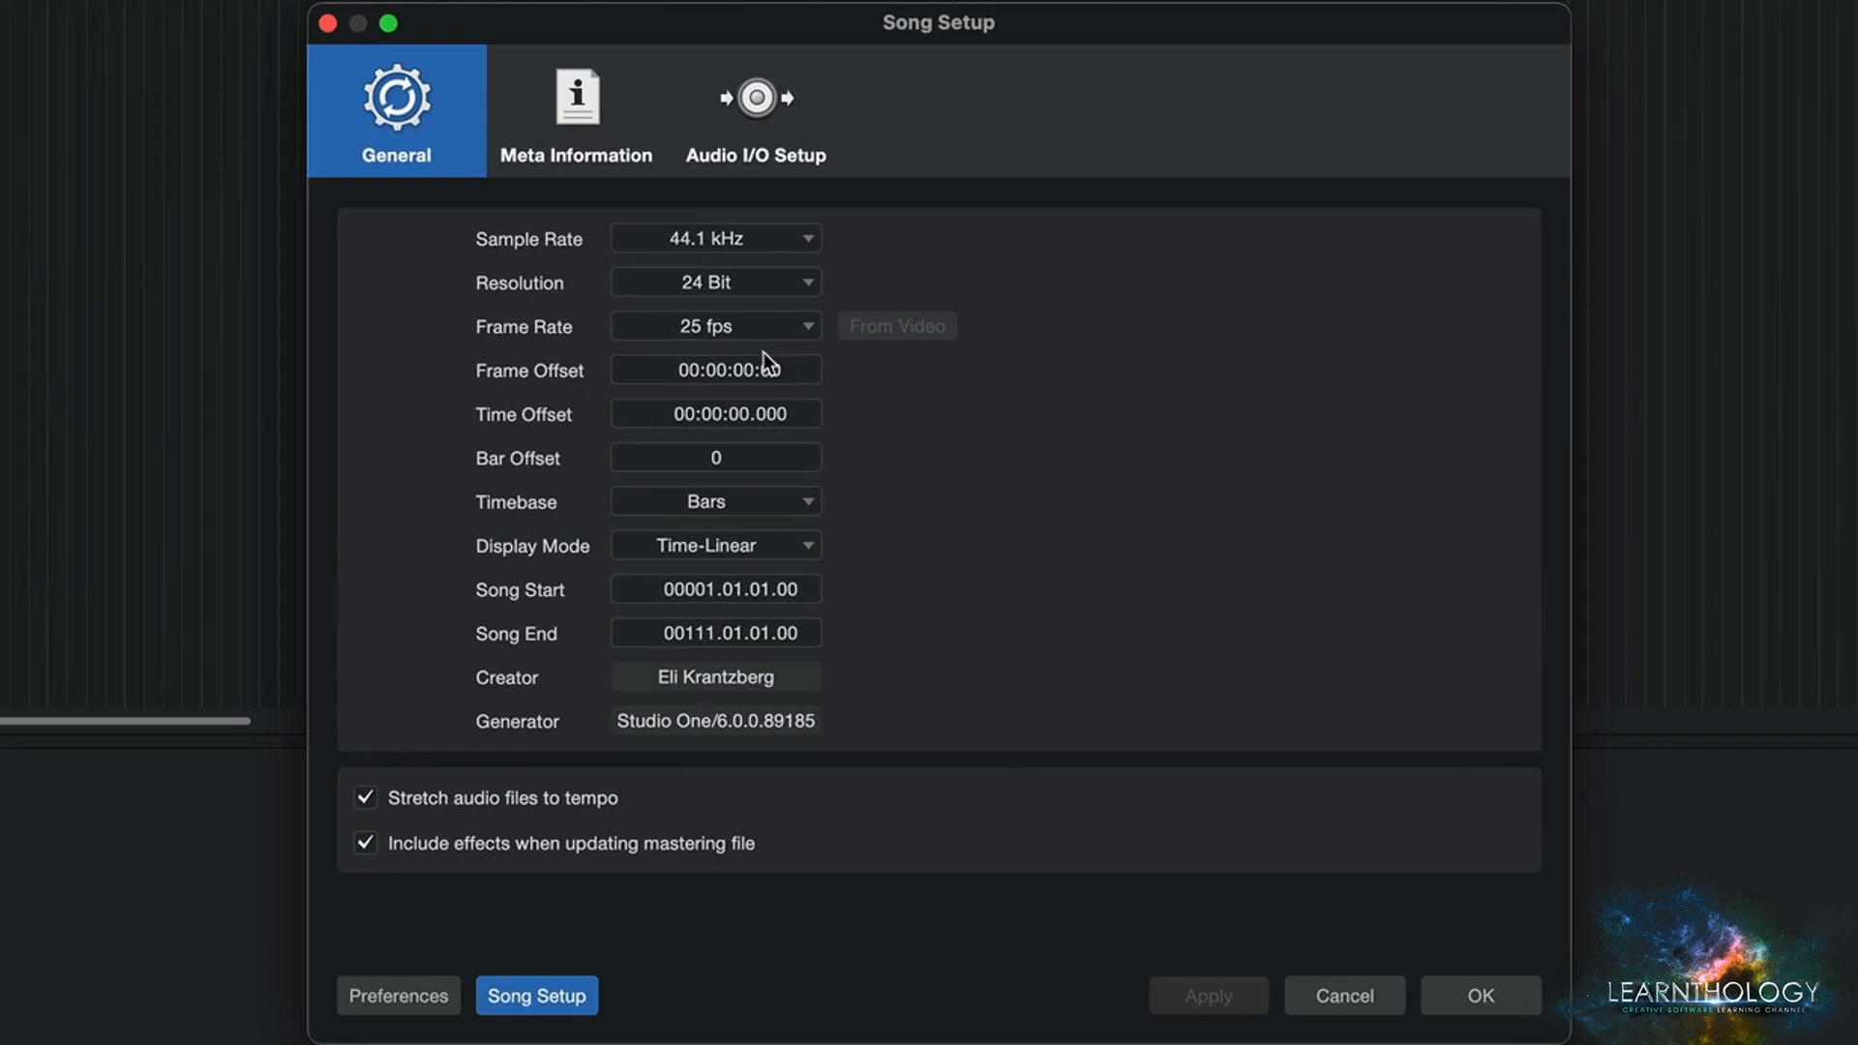
click(589, 100)
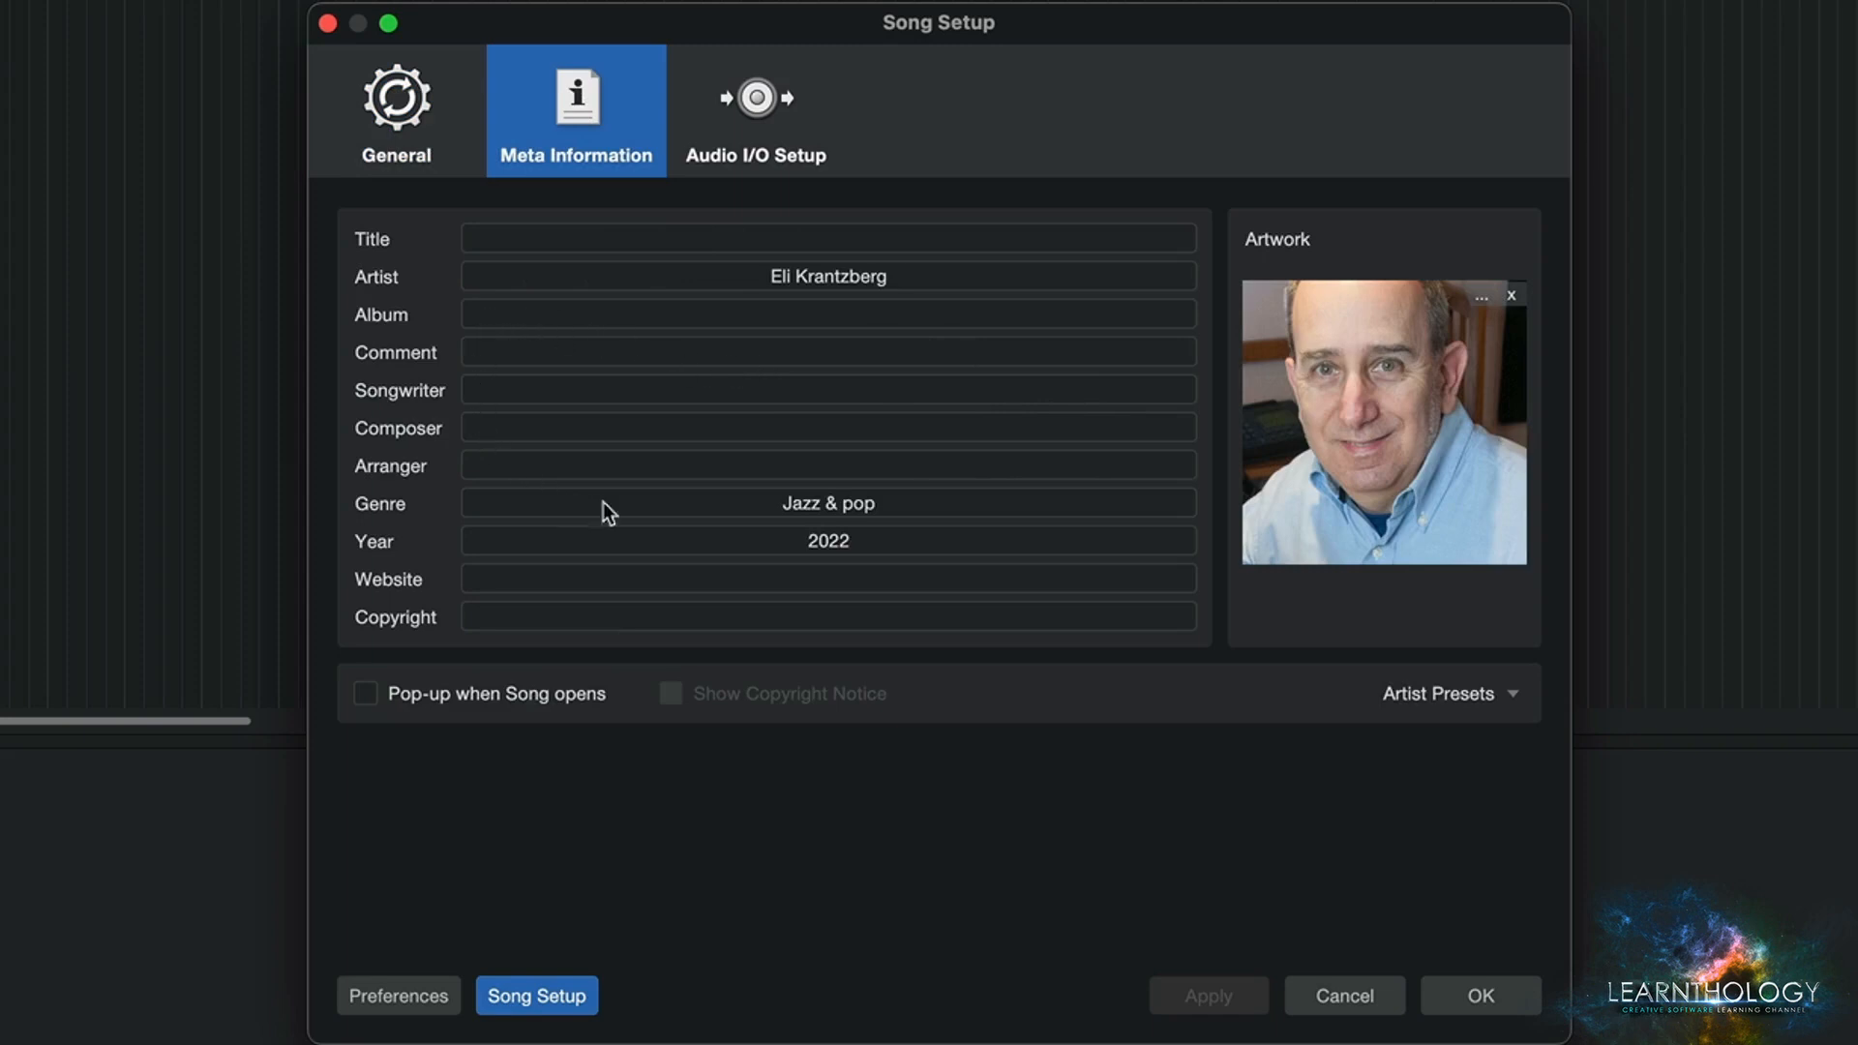
click(1510, 695)
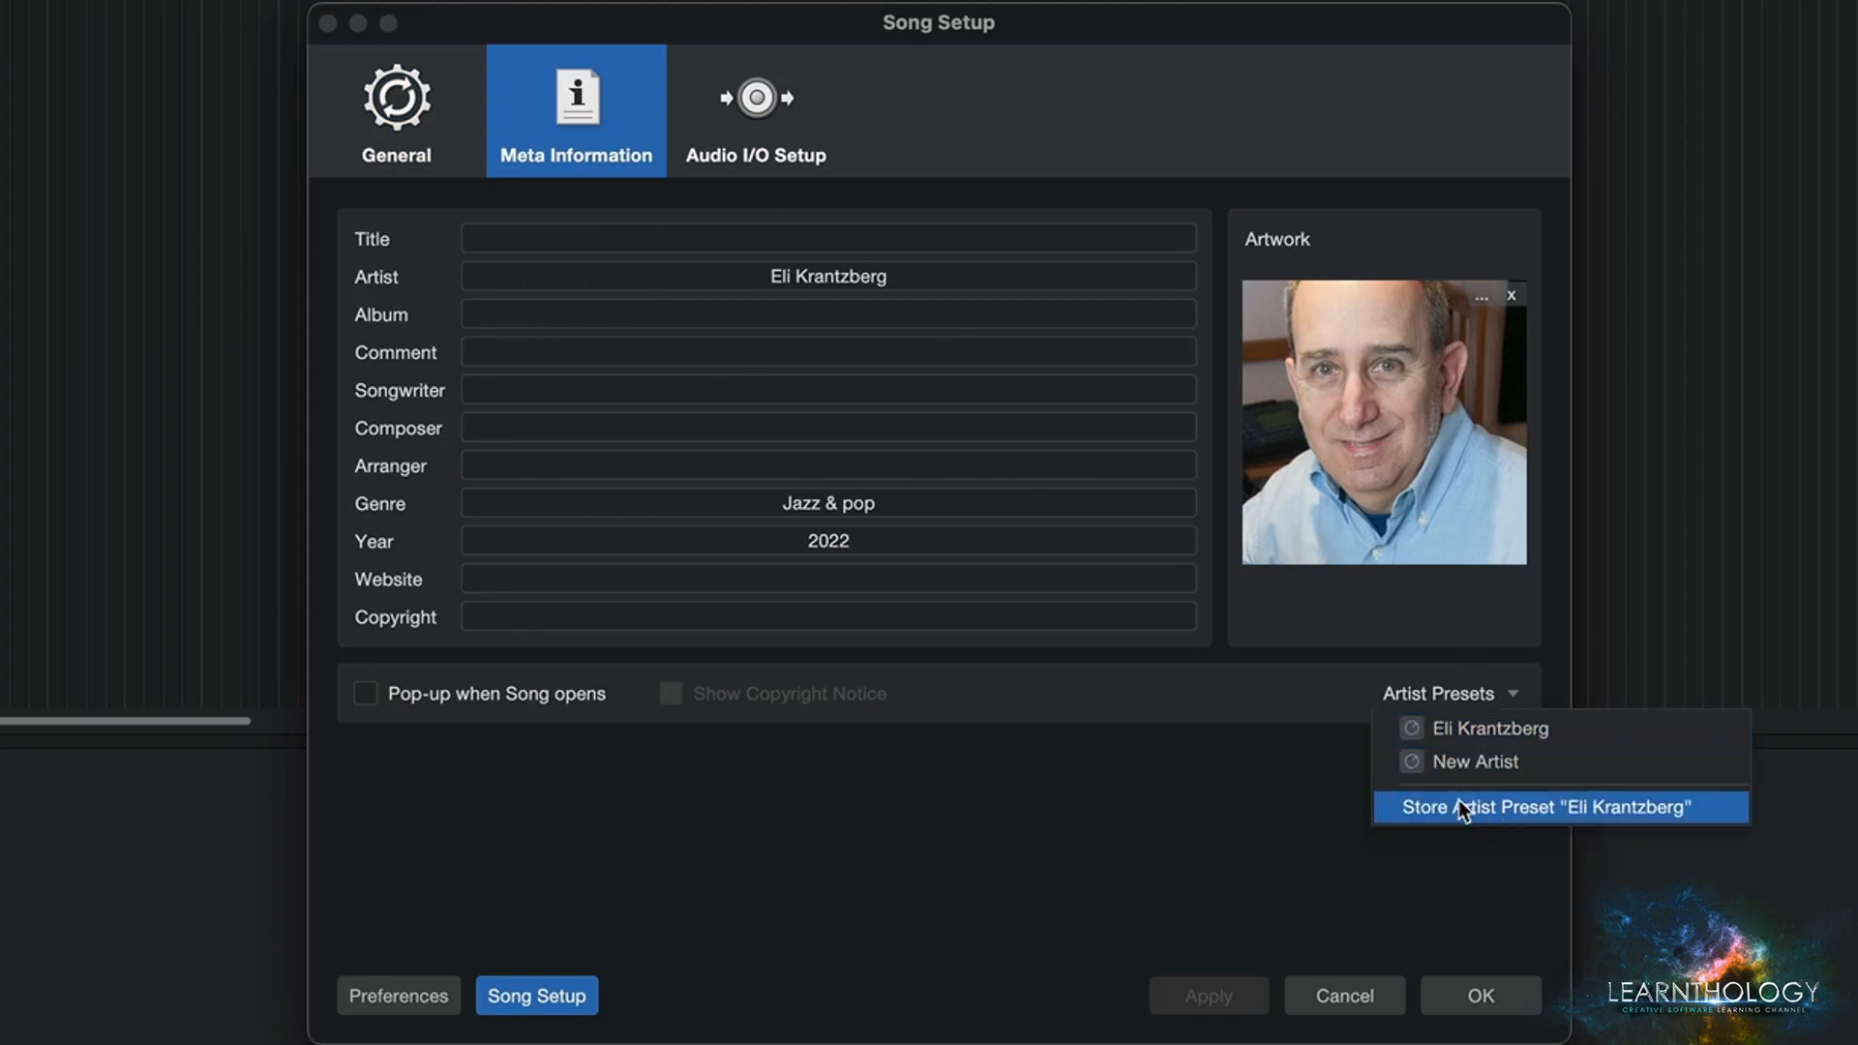
click(1085, 549)
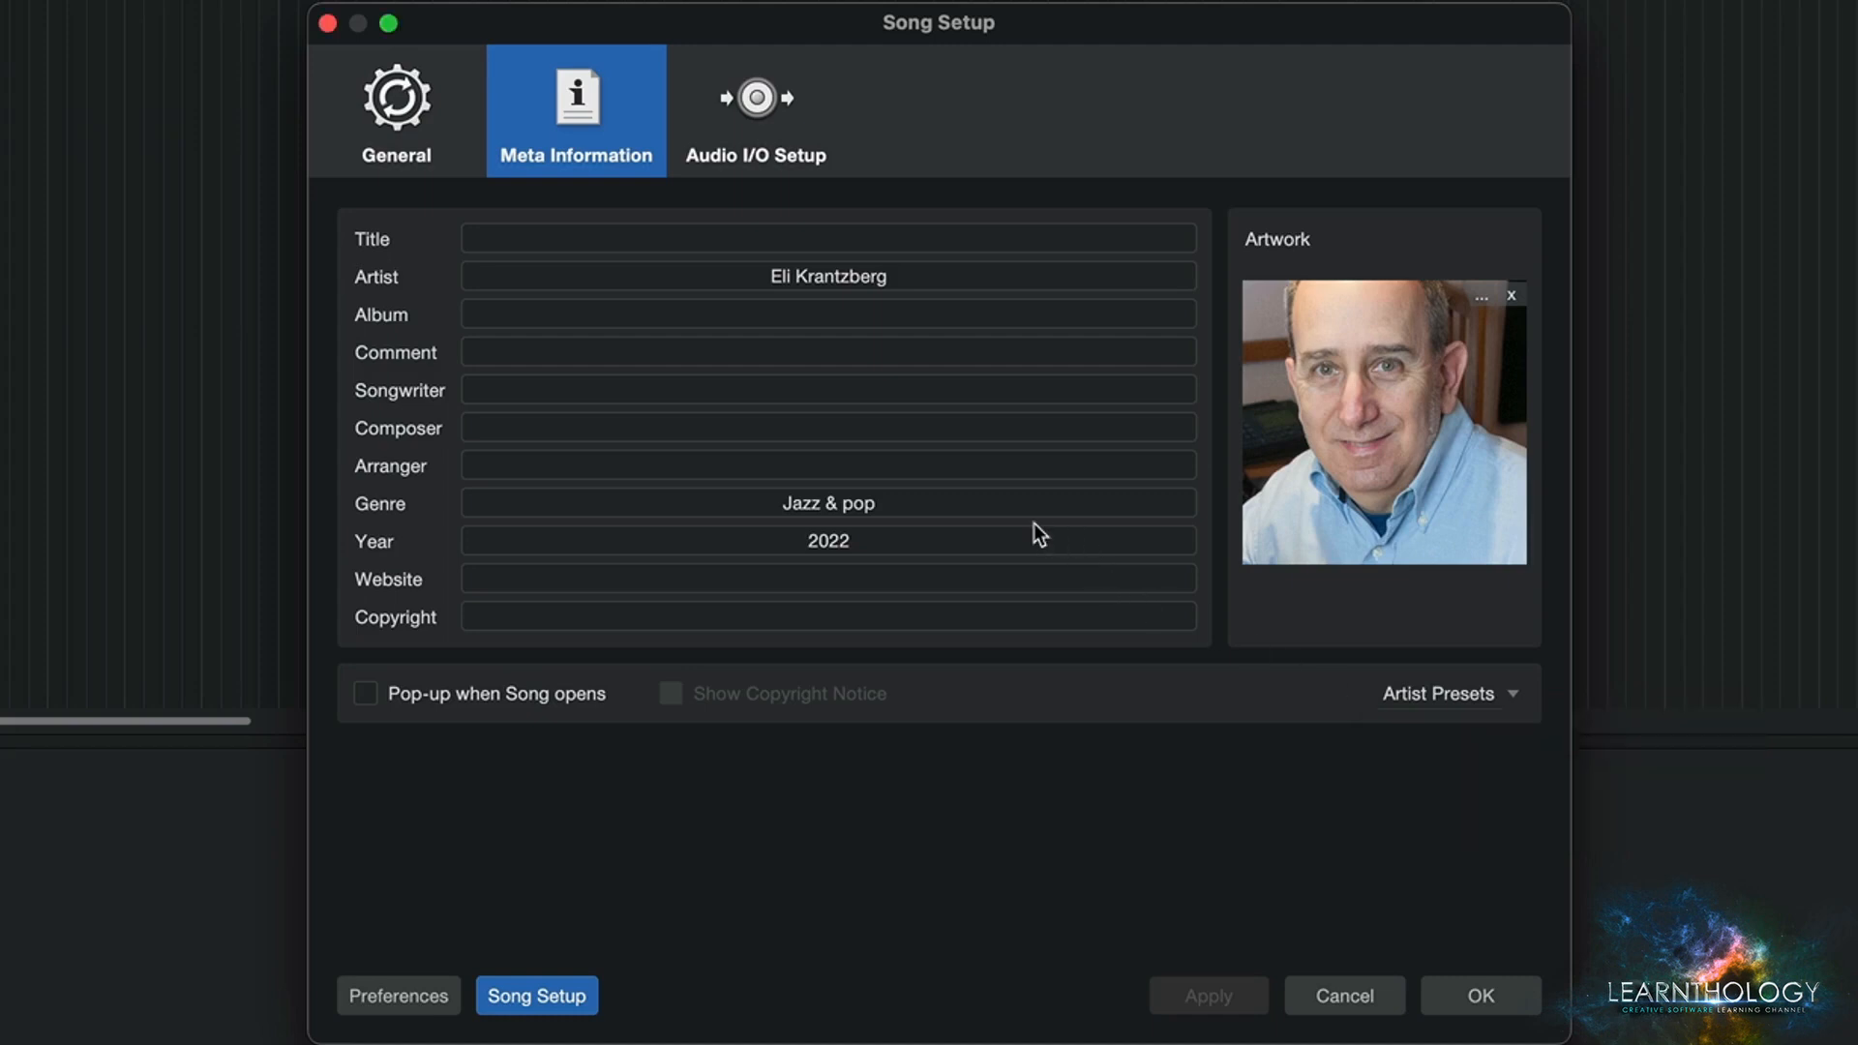
Step: Examine the output and input channel assignments in the song's audio I/O setup
click(766, 106)
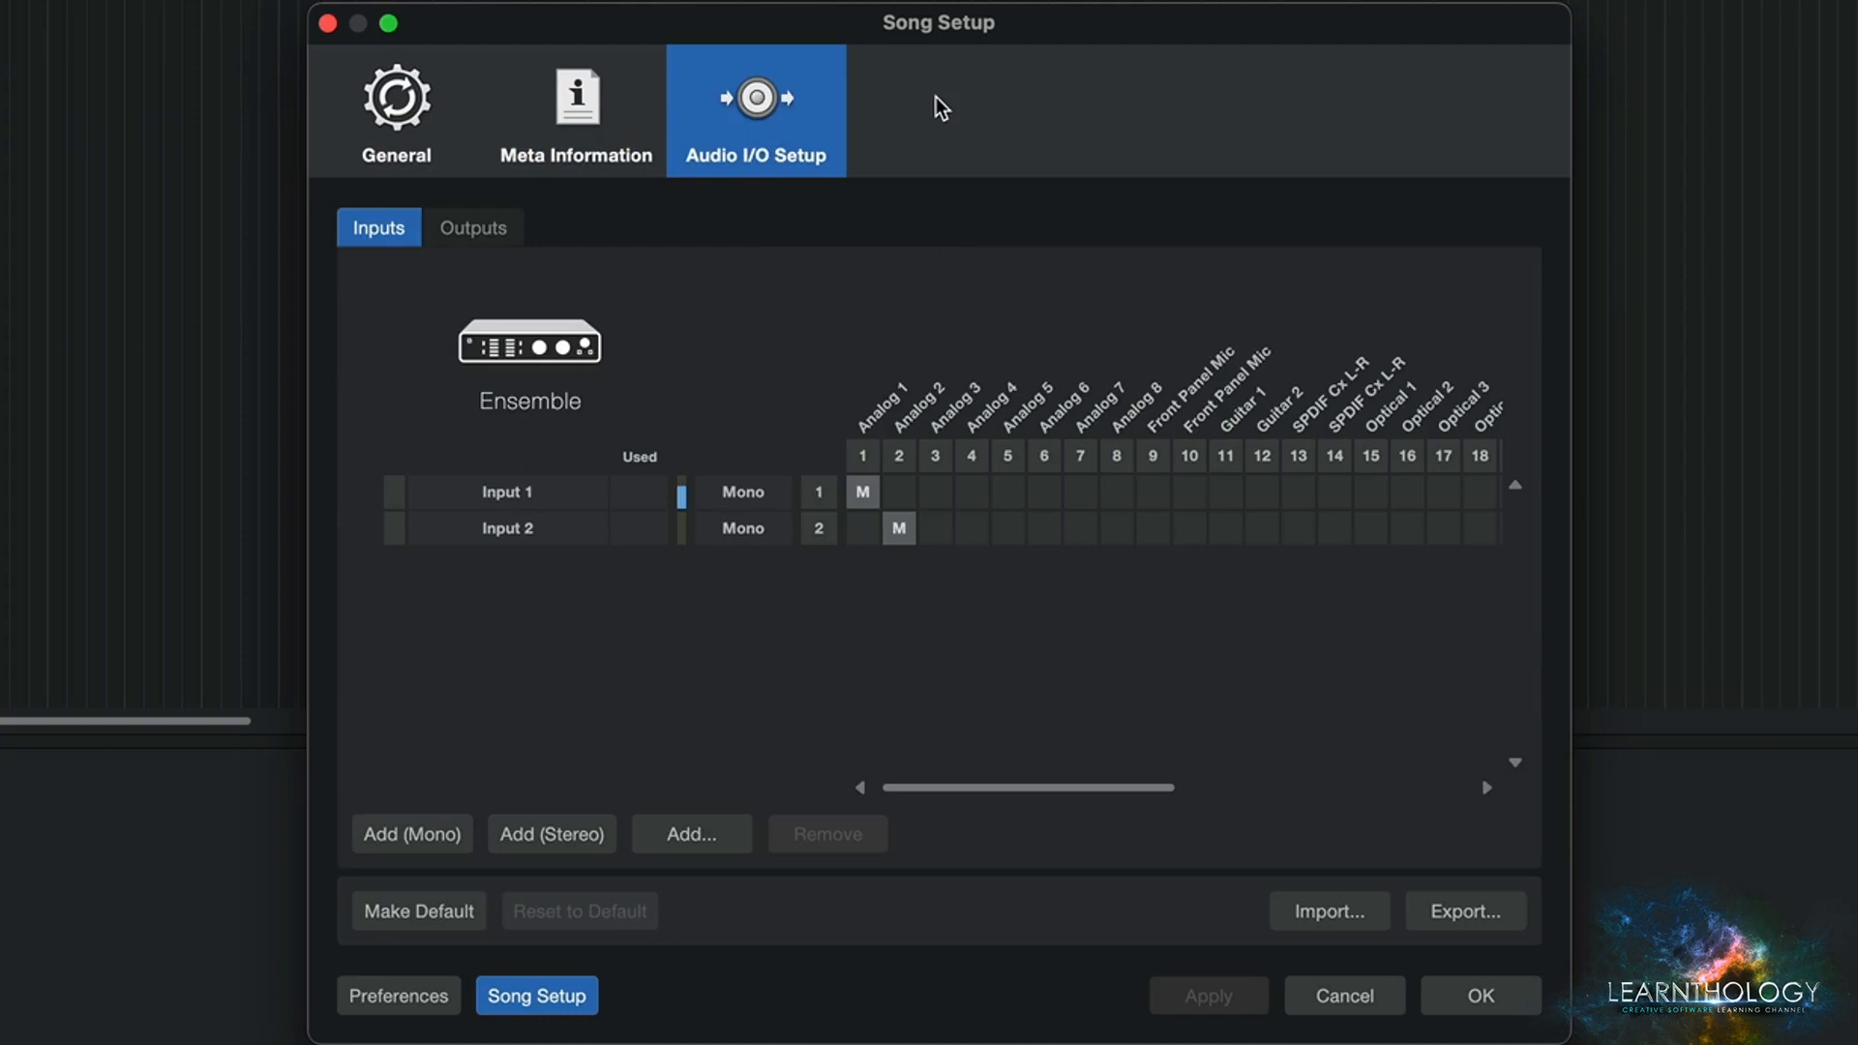
click(457, 241)
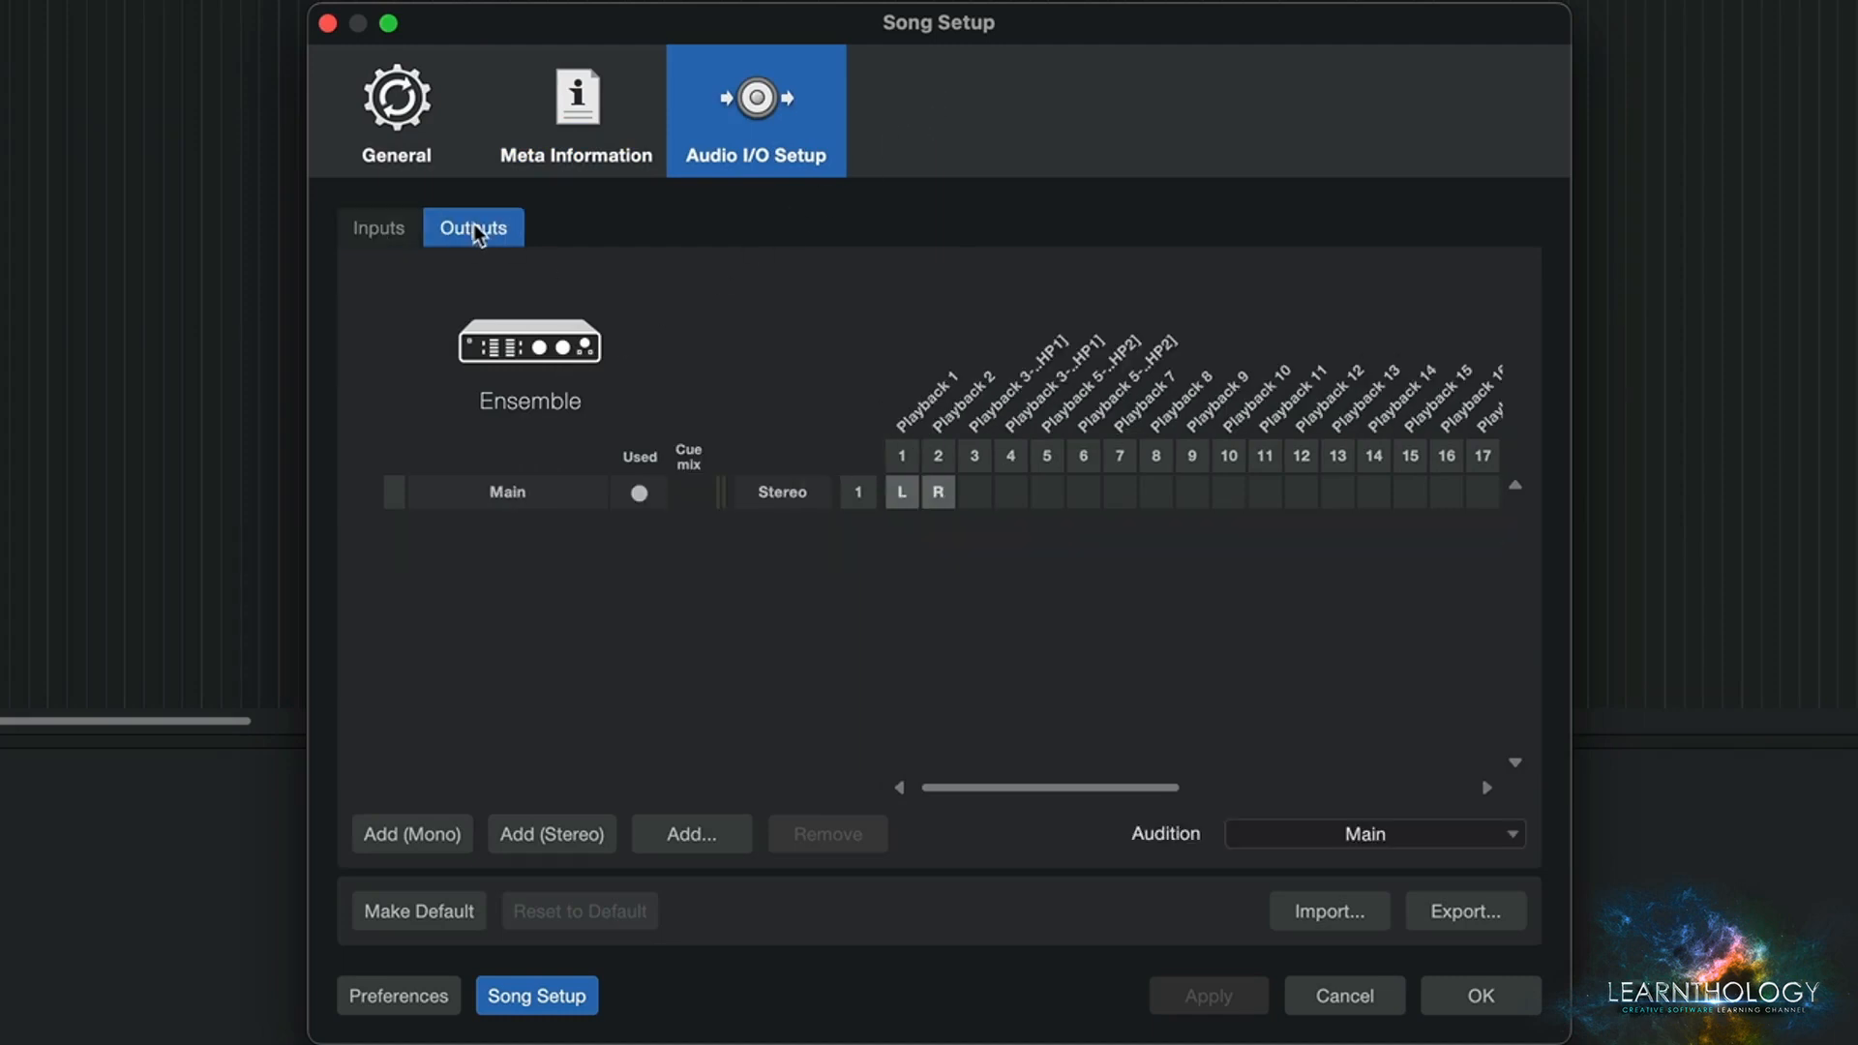
click(397, 244)
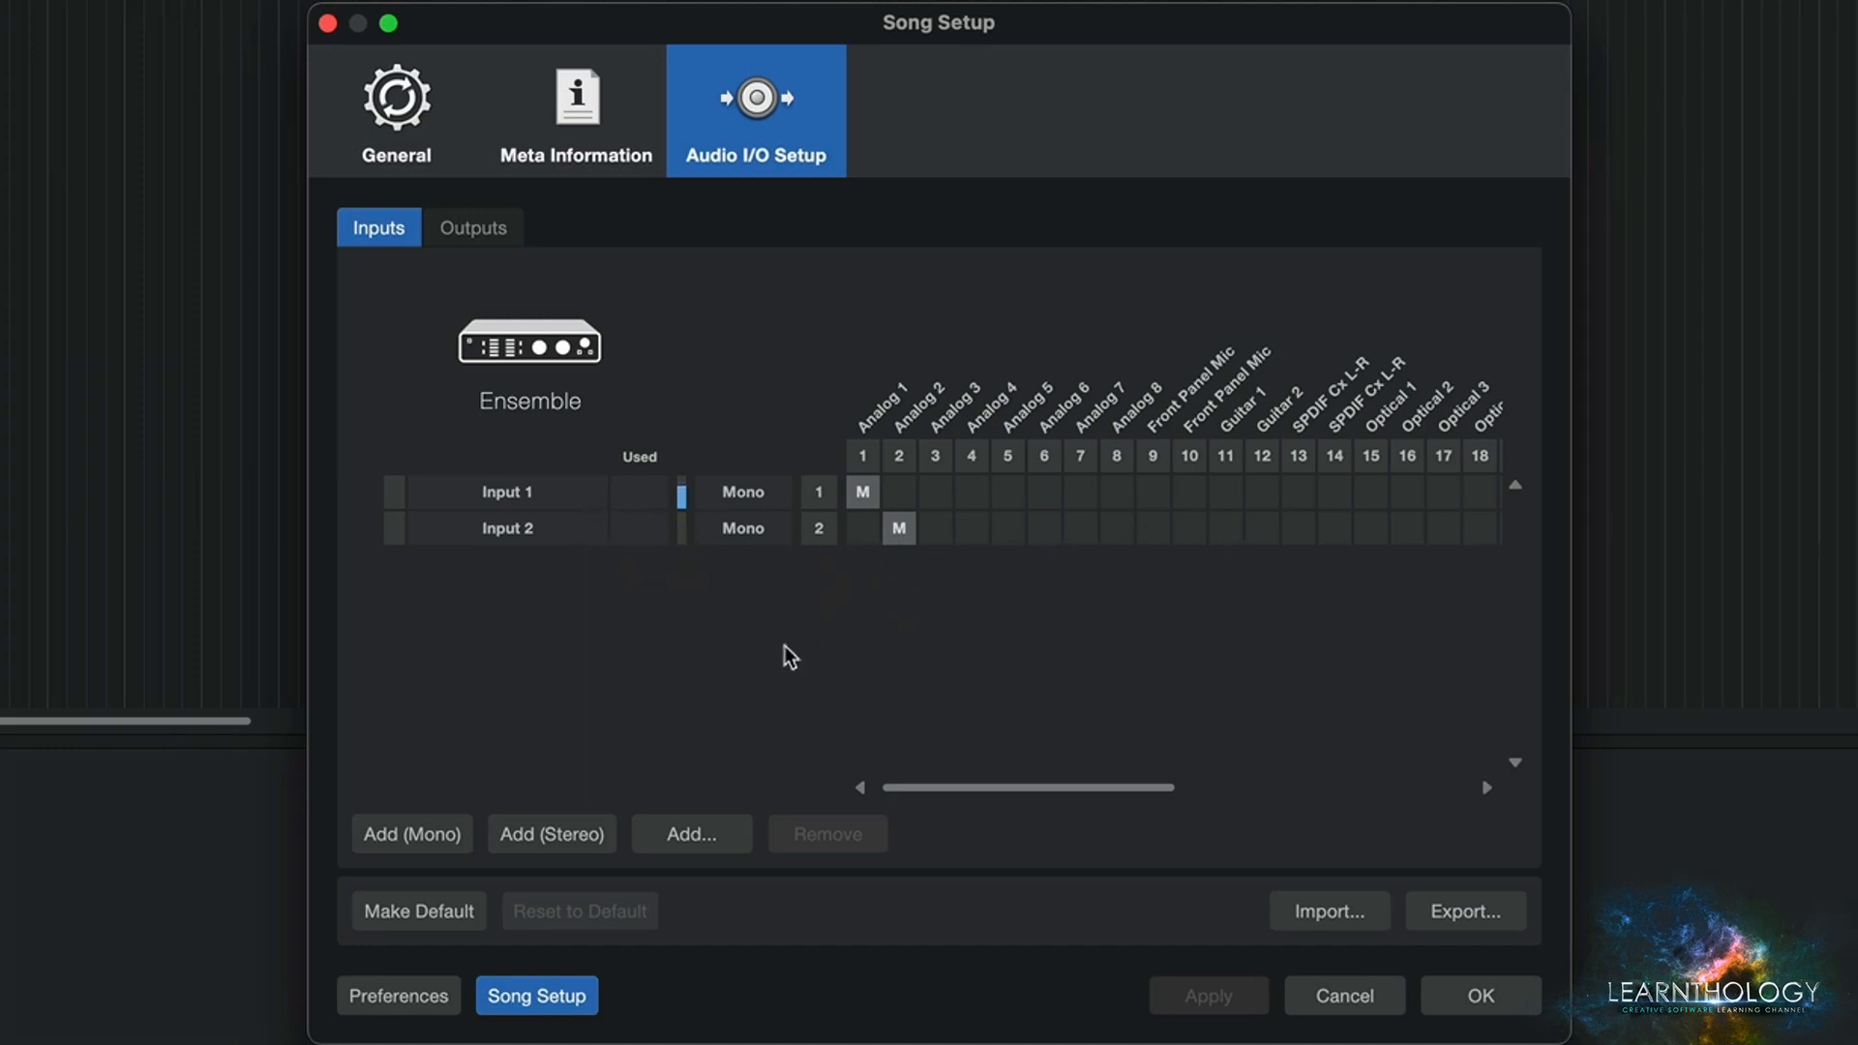
Step: Add eight mono inputs to the song's audio input list
click(421, 837)
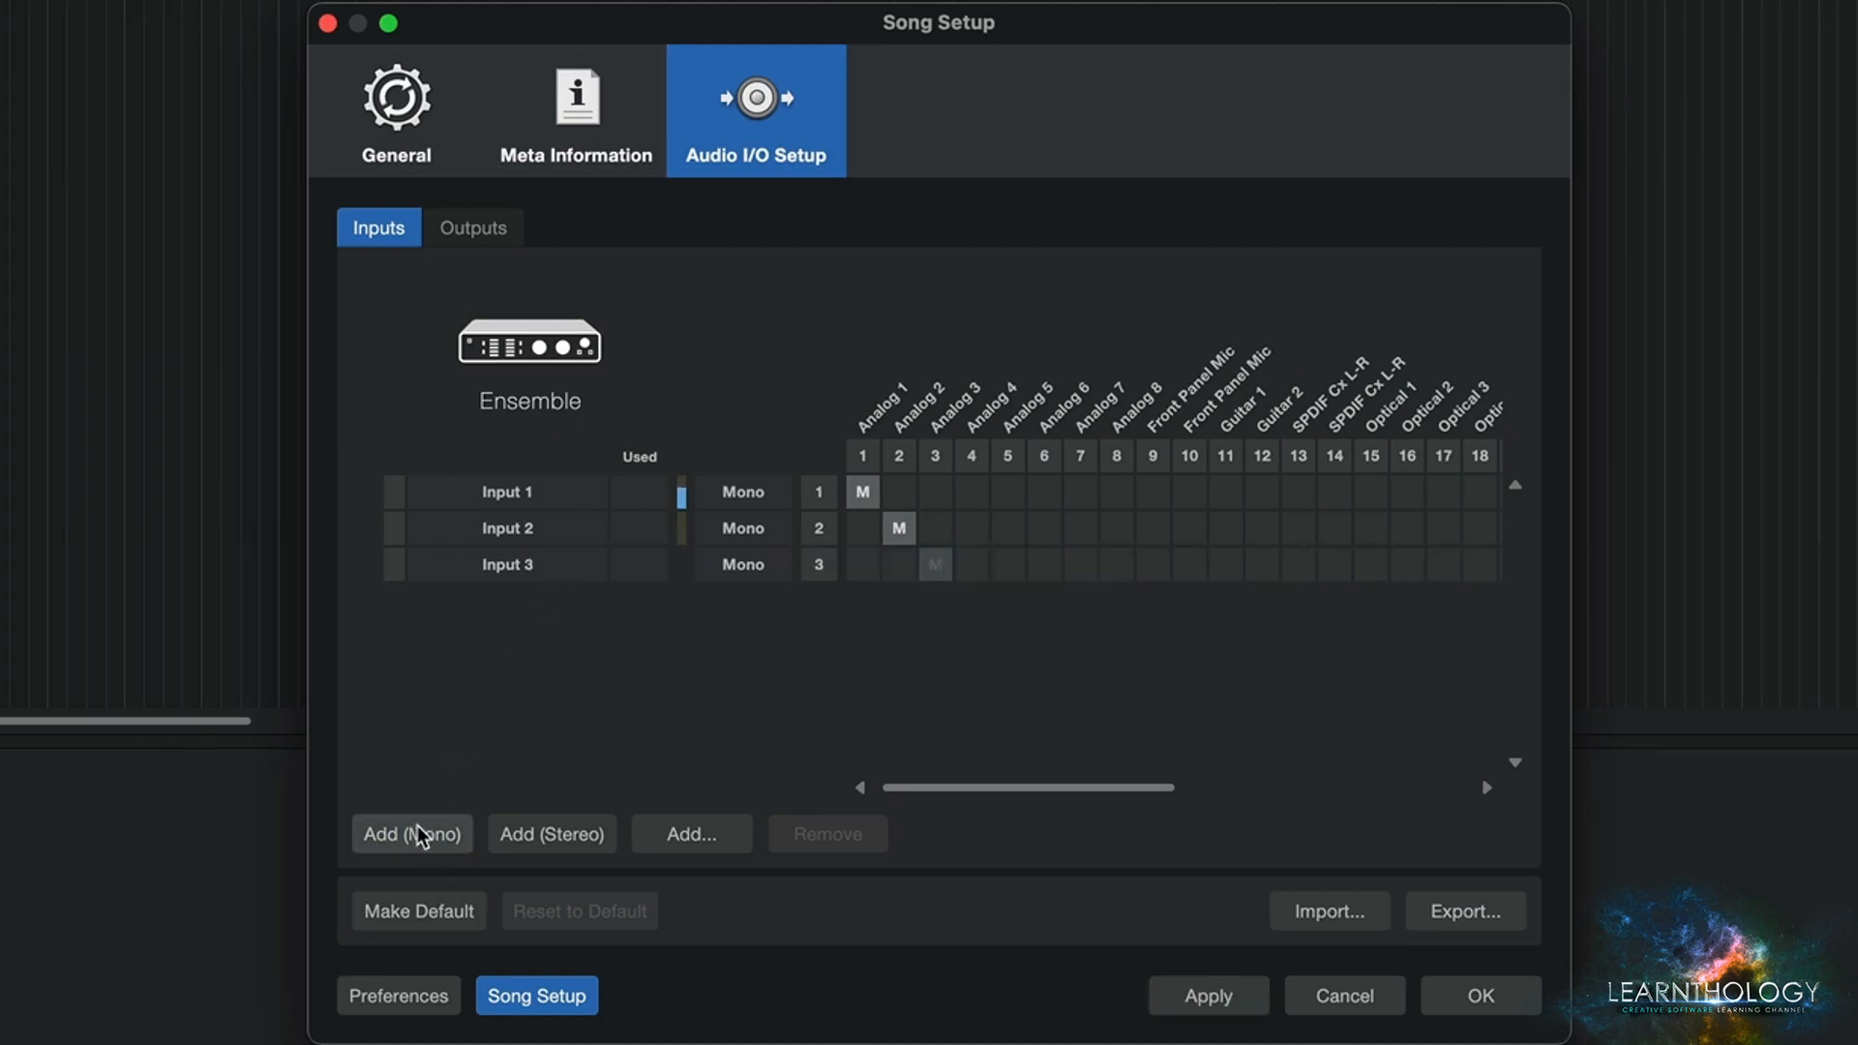
click(421, 834)
click(421, 835)
click(421, 836)
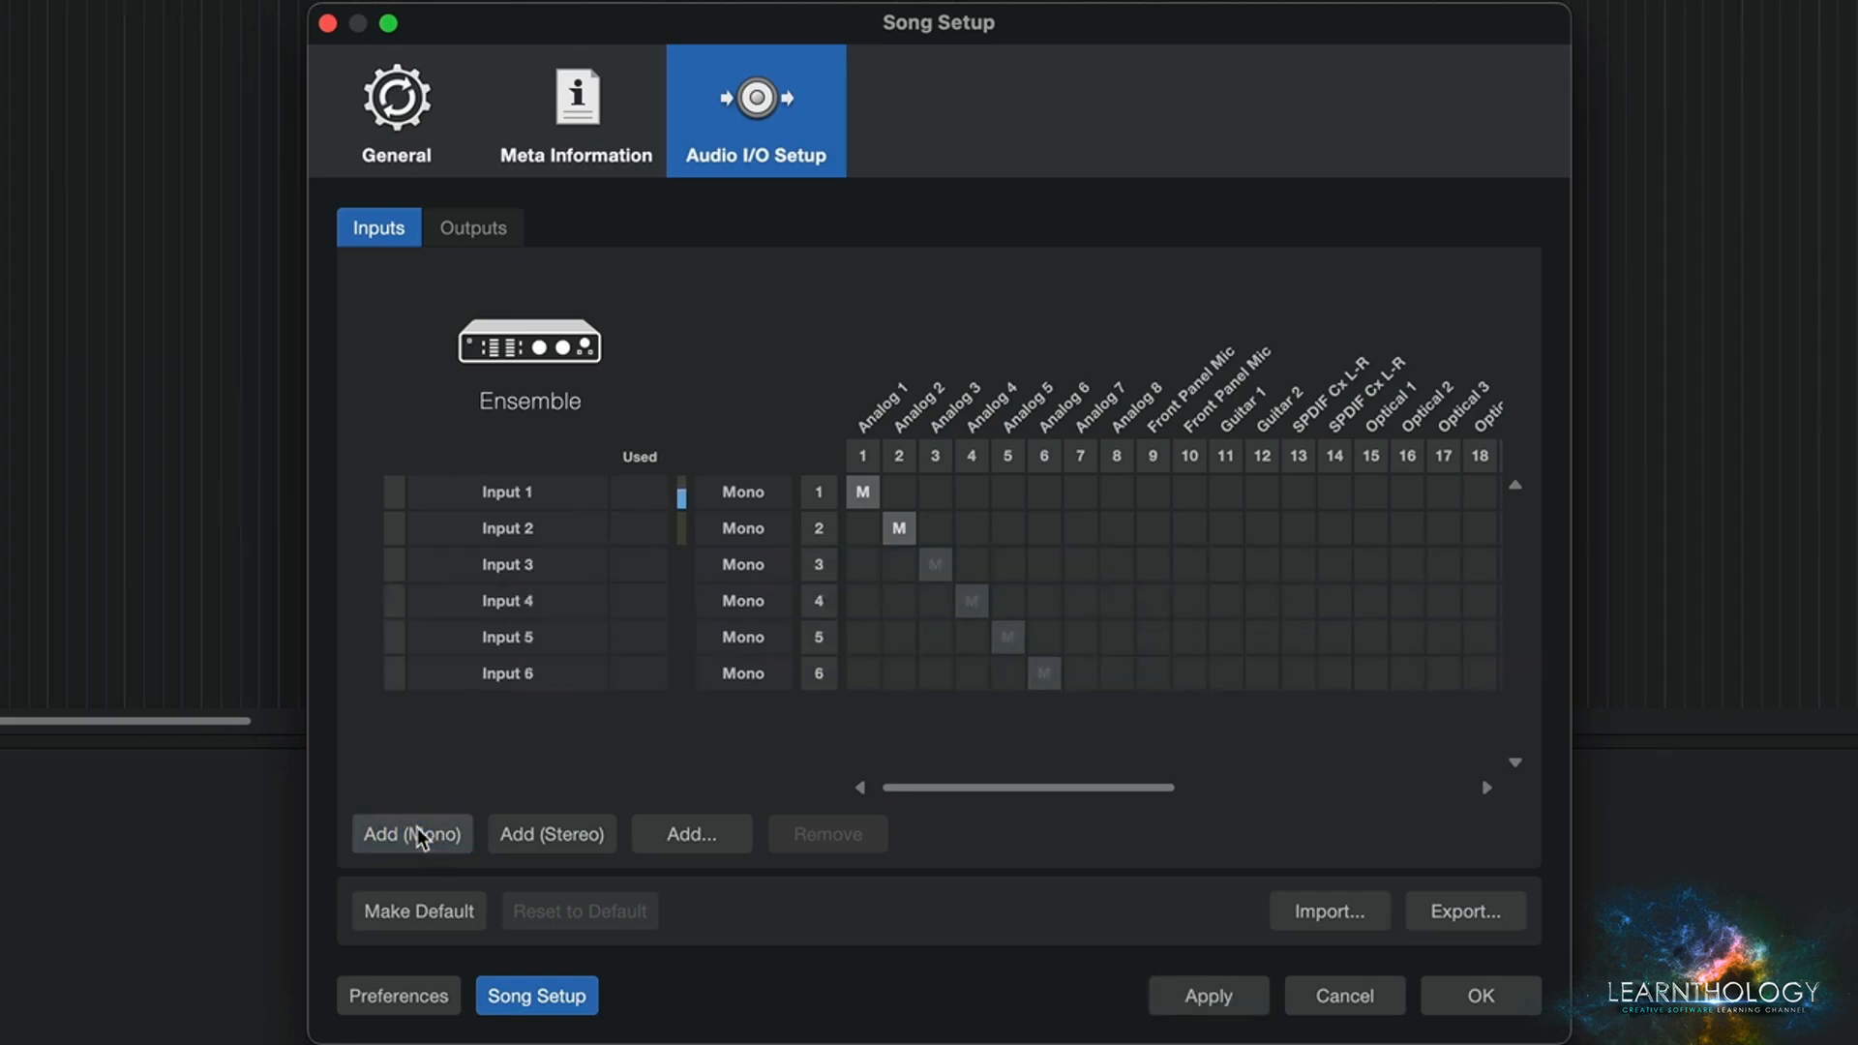
click(421, 838)
click(422, 838)
click(422, 838)
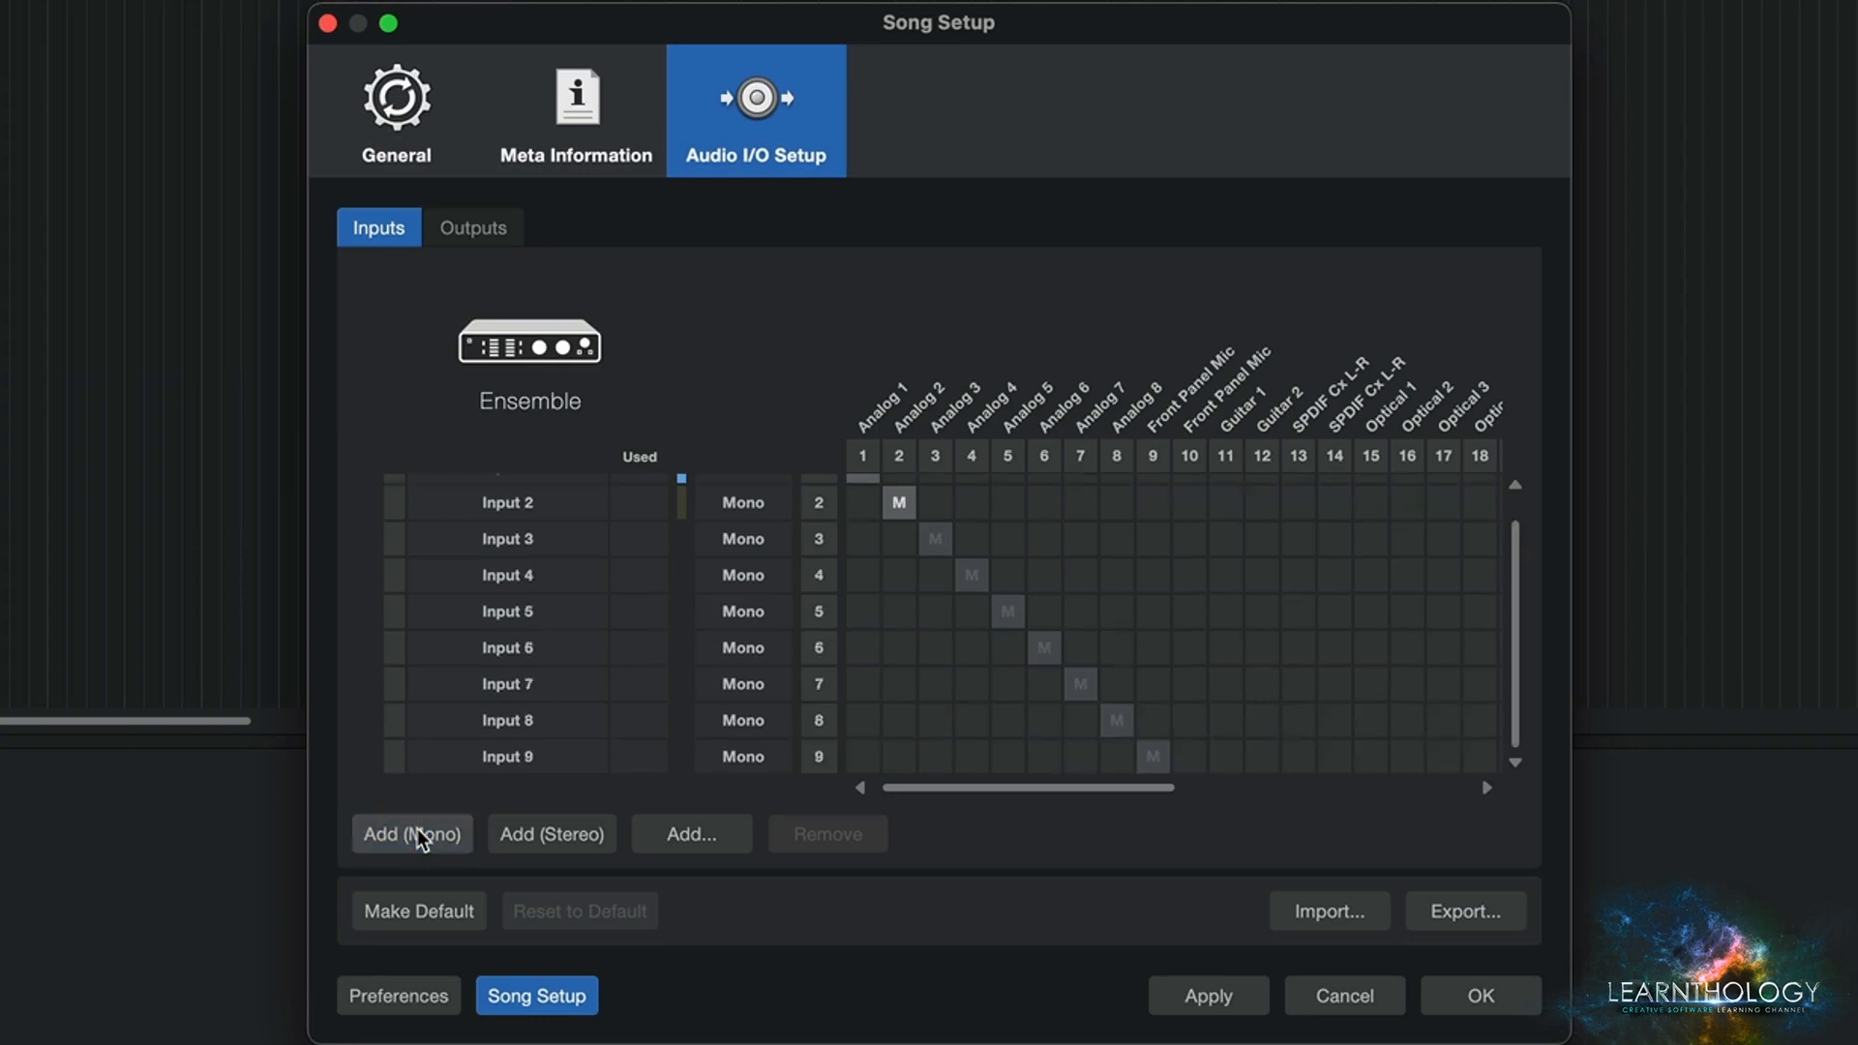
click(421, 838)
scroll(746, 600, up, 2)
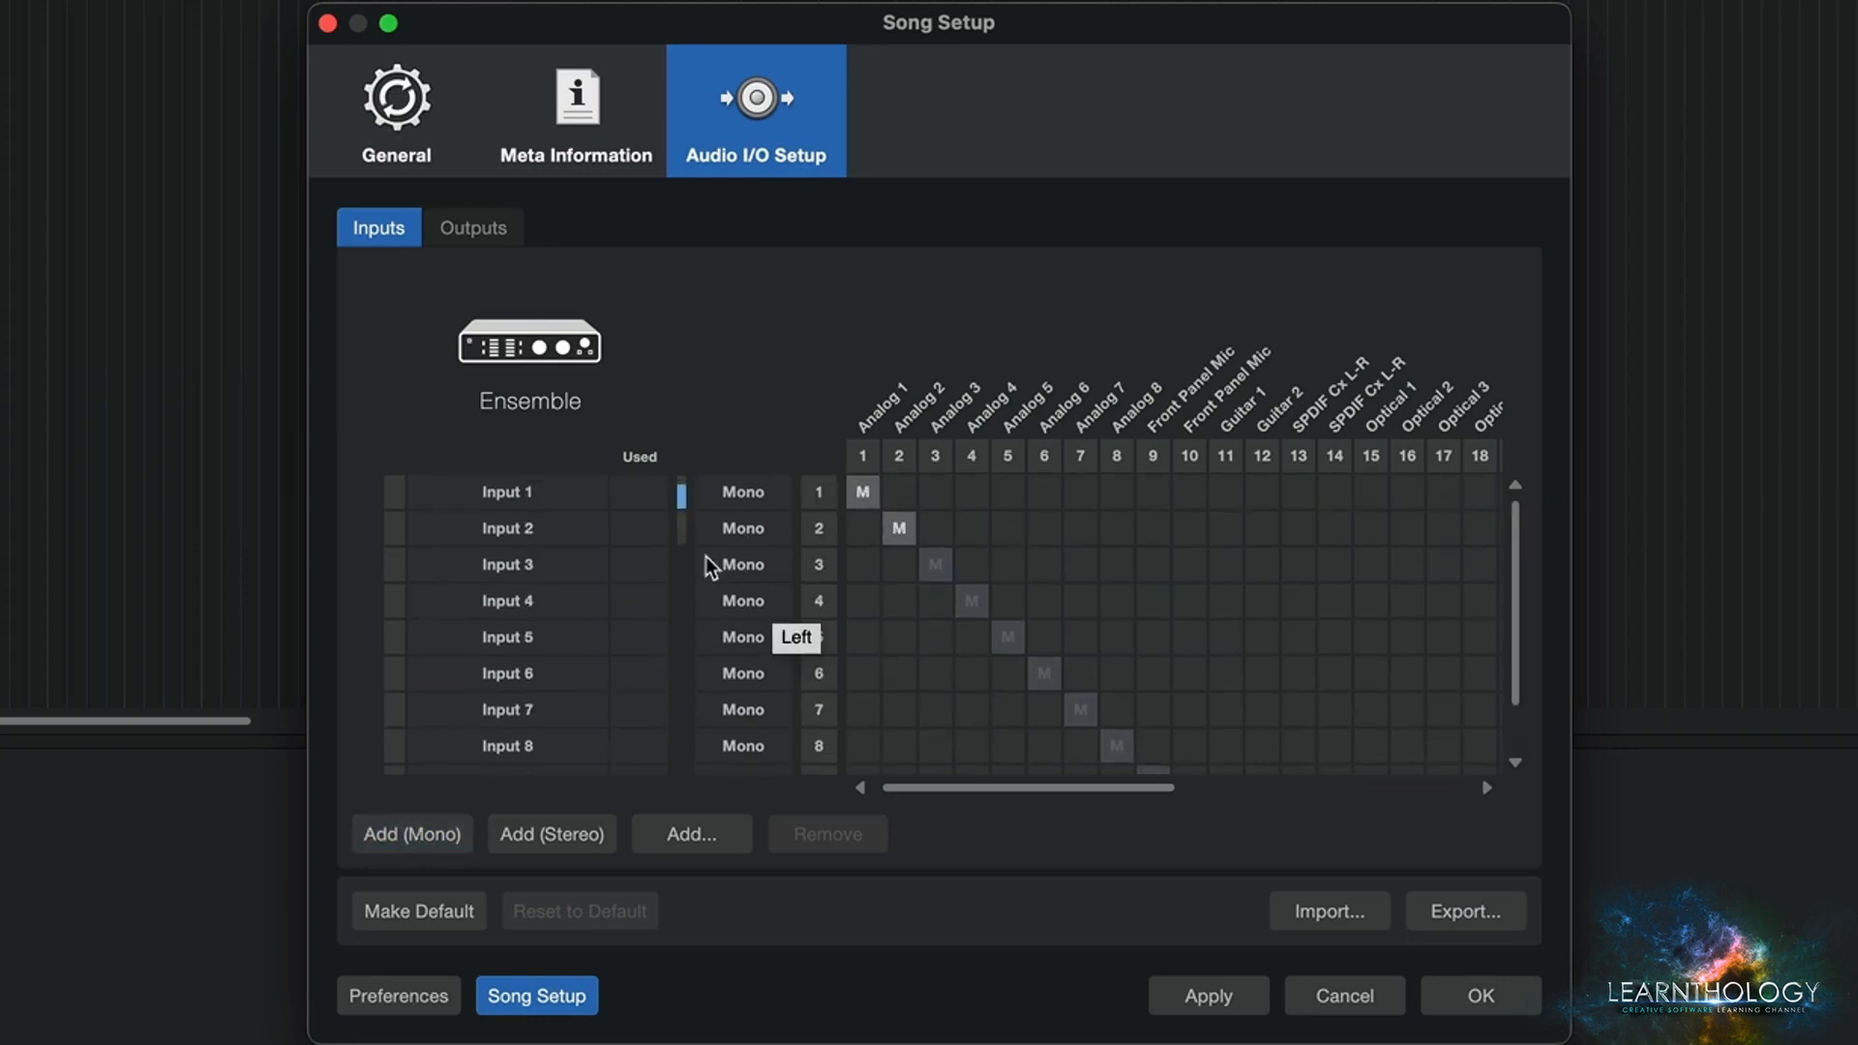
Step: Rename Input 3 as Overhead L
double_click(508, 569)
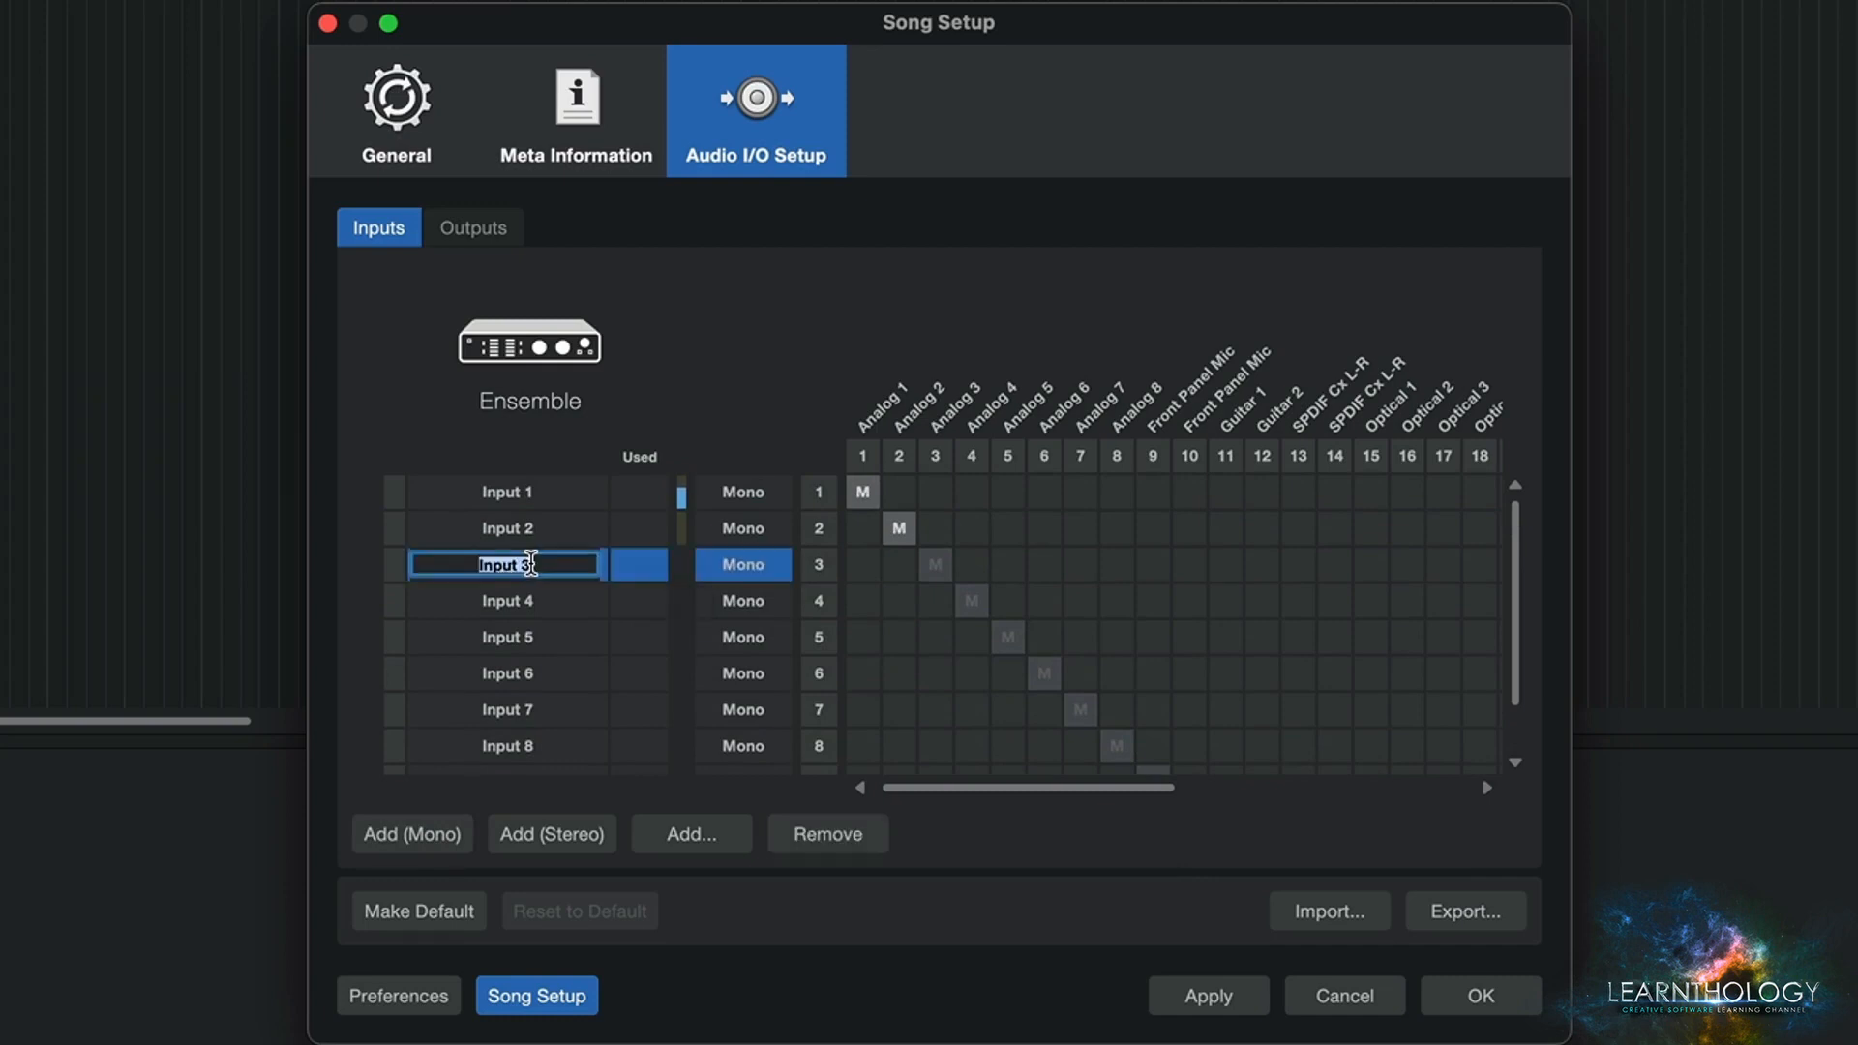
text(Overhead L)
key(Tab)
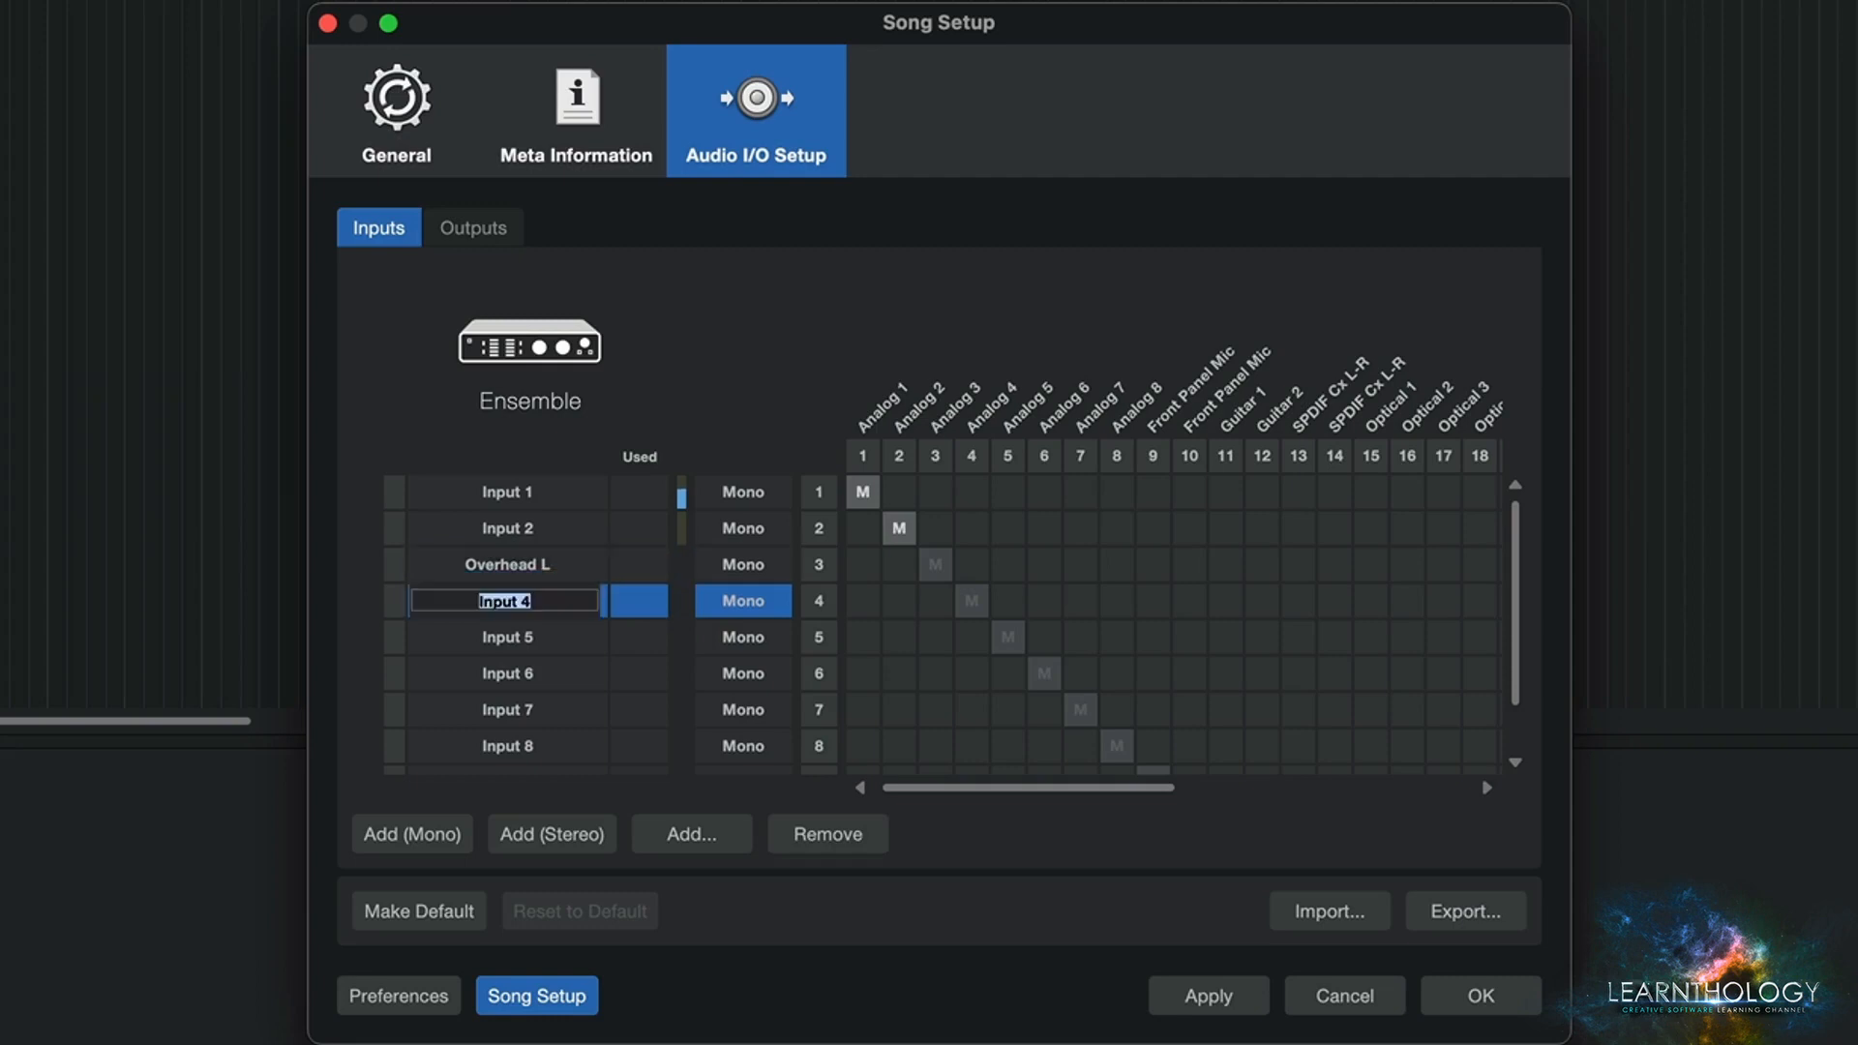
Step: Rename Inputs 4 to 7 as Overhead R, Kik, Snare and HiHat
text(Over)
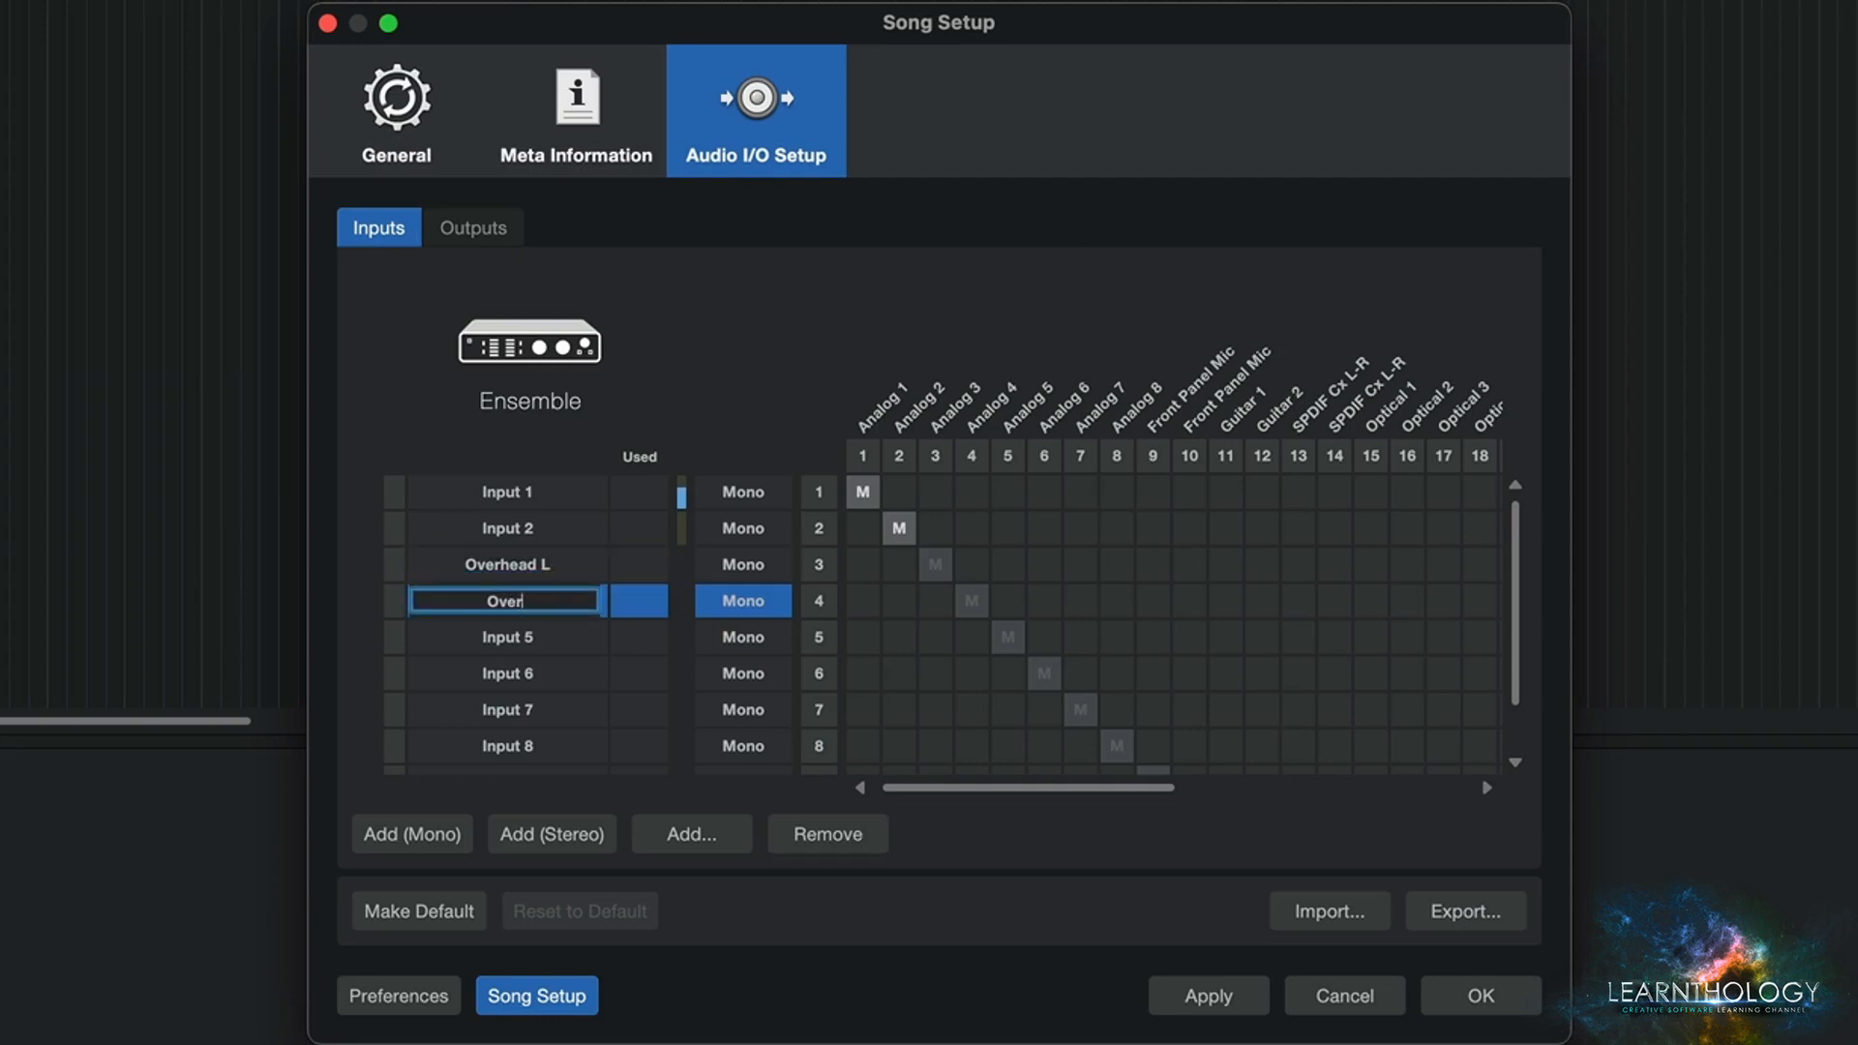
text(head R)
key(Tab)
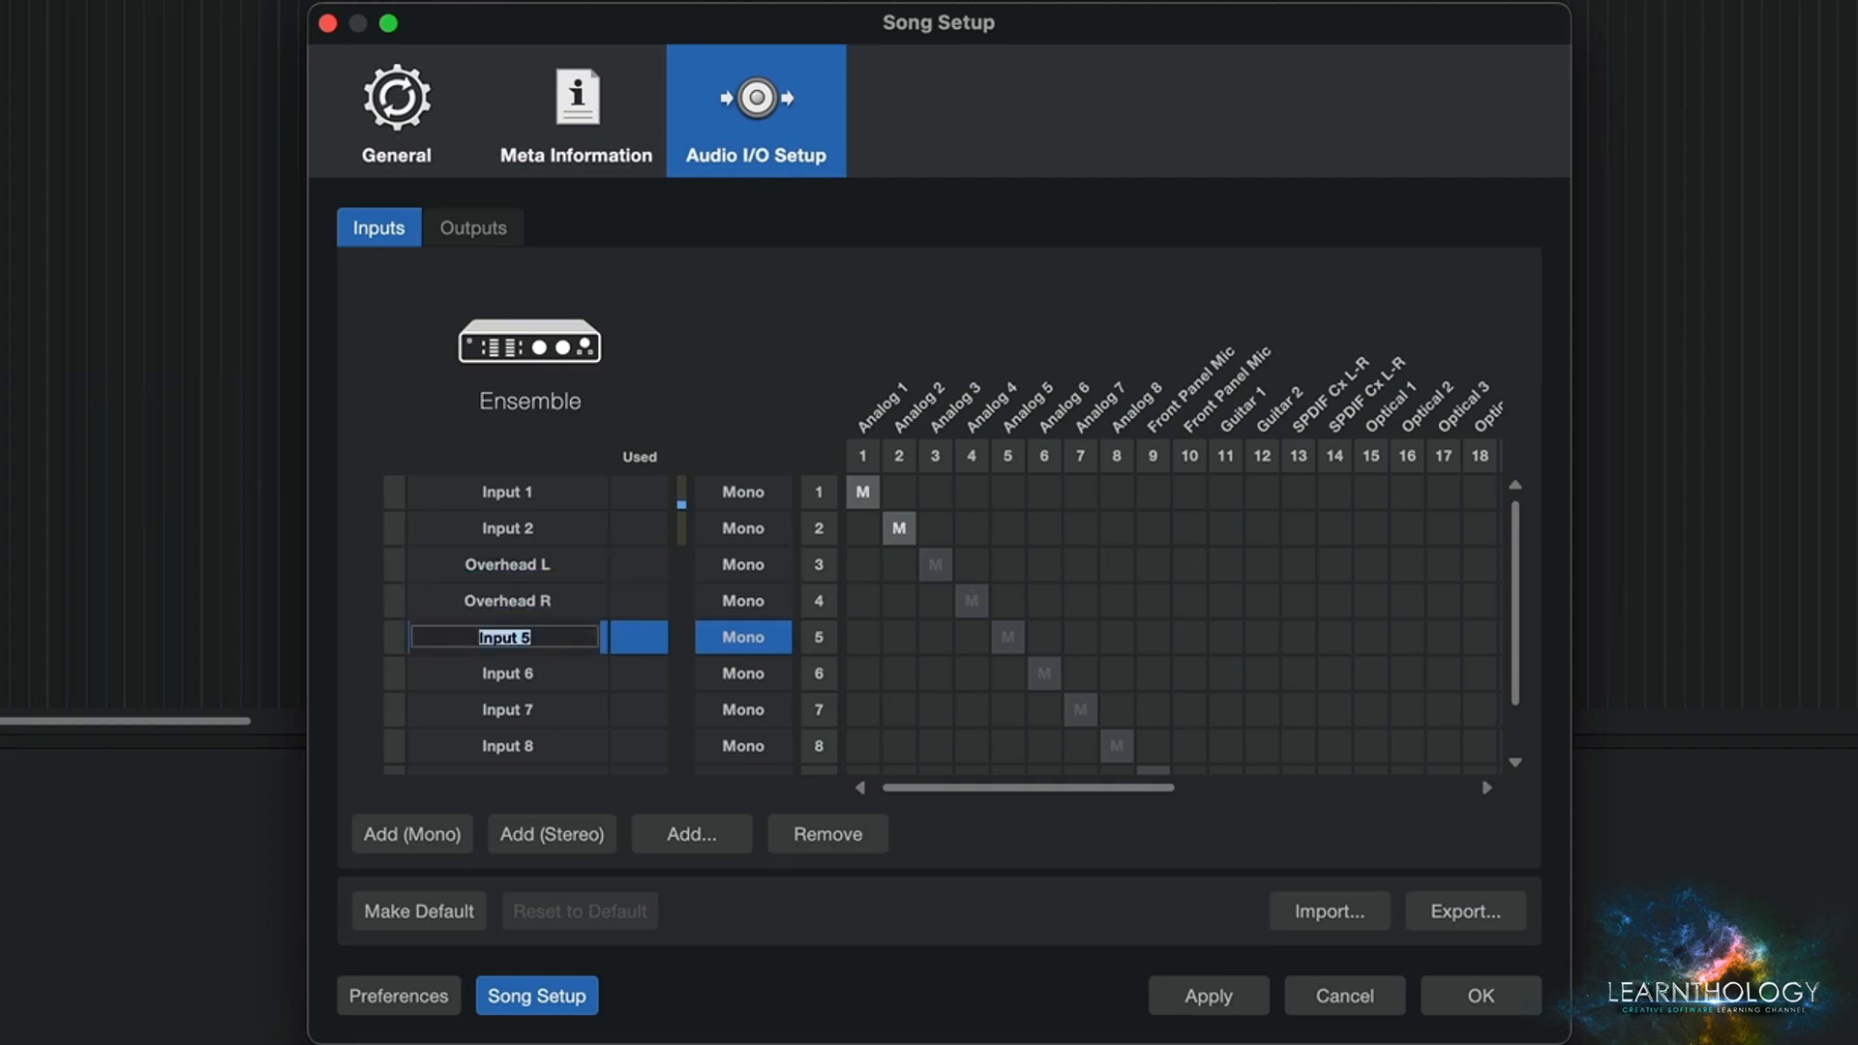
text(Kik)
key(Tab)
text(Snare)
key(Tab)
text(HiHat)
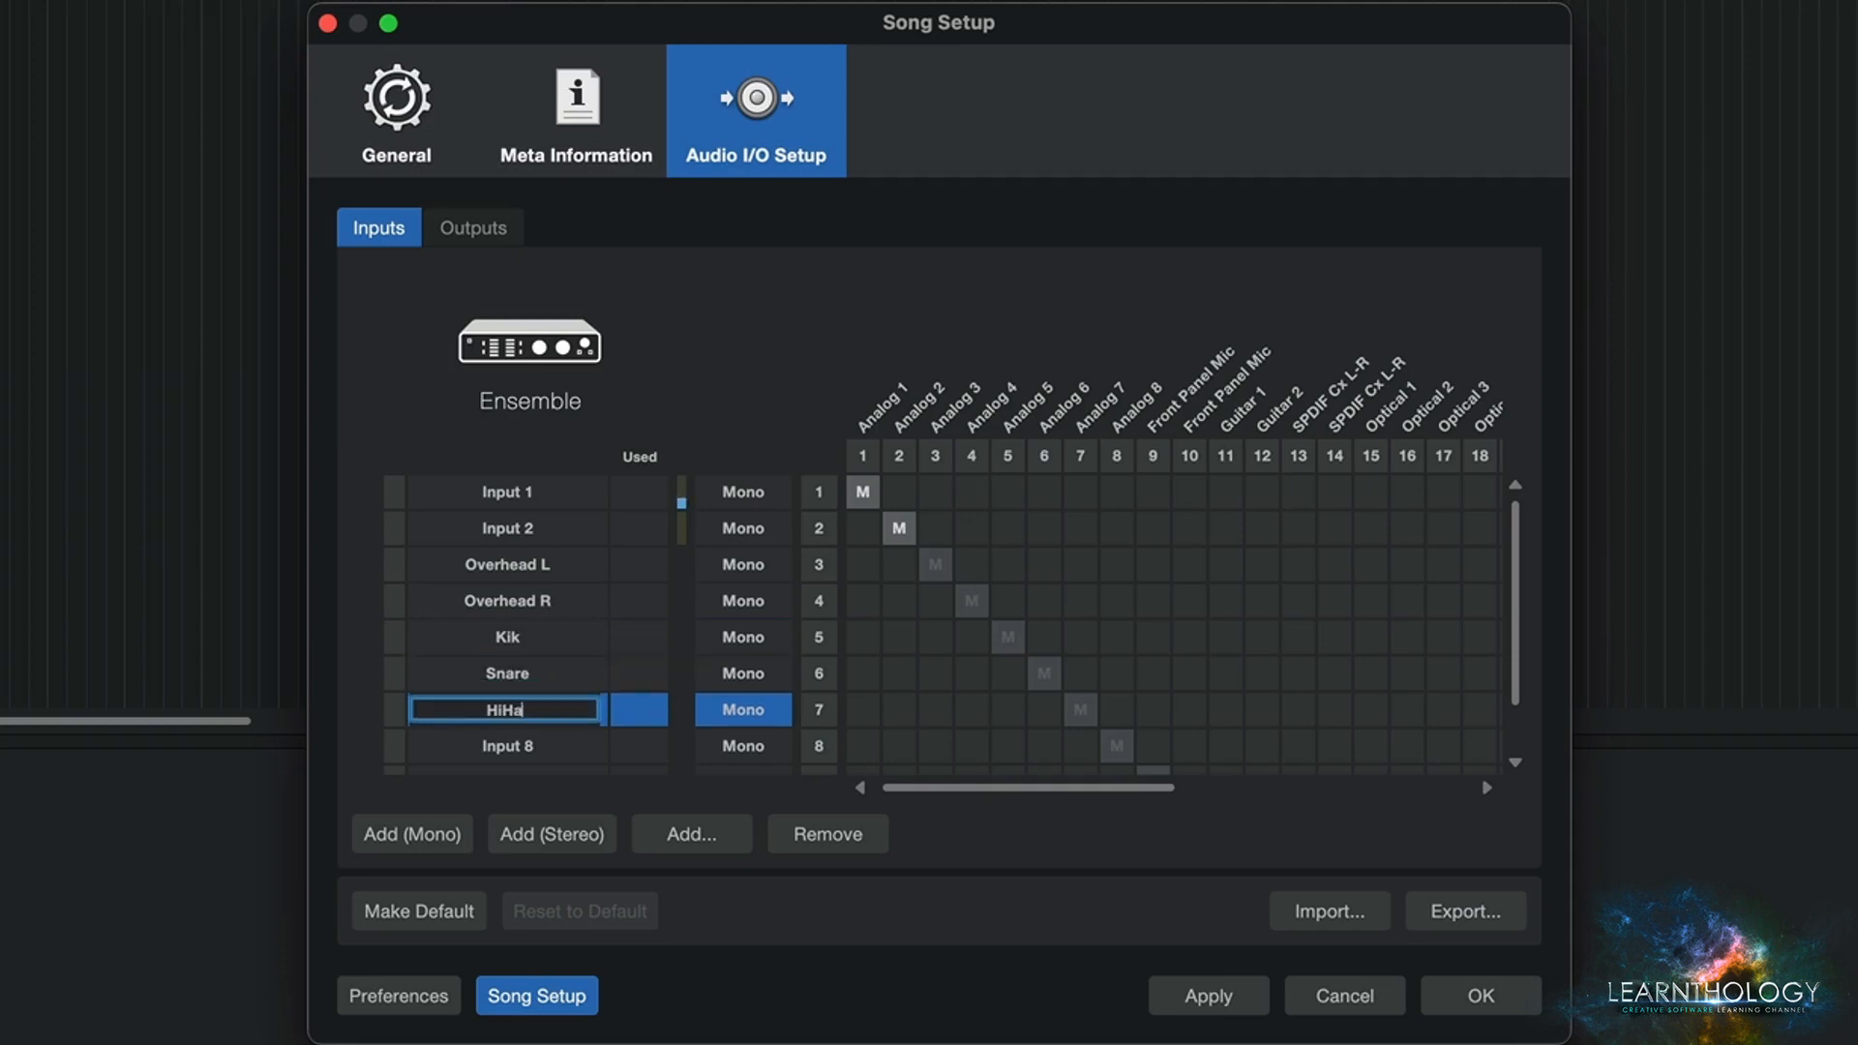
key(Tab)
Step: Rename Inputs 8 to 10 as Spare, Guitar 1 and Guitar 2, and enlarge the setup window to fit all inputs
text(Spare)
key(Tab)
text(G)
text(Guitar 2)
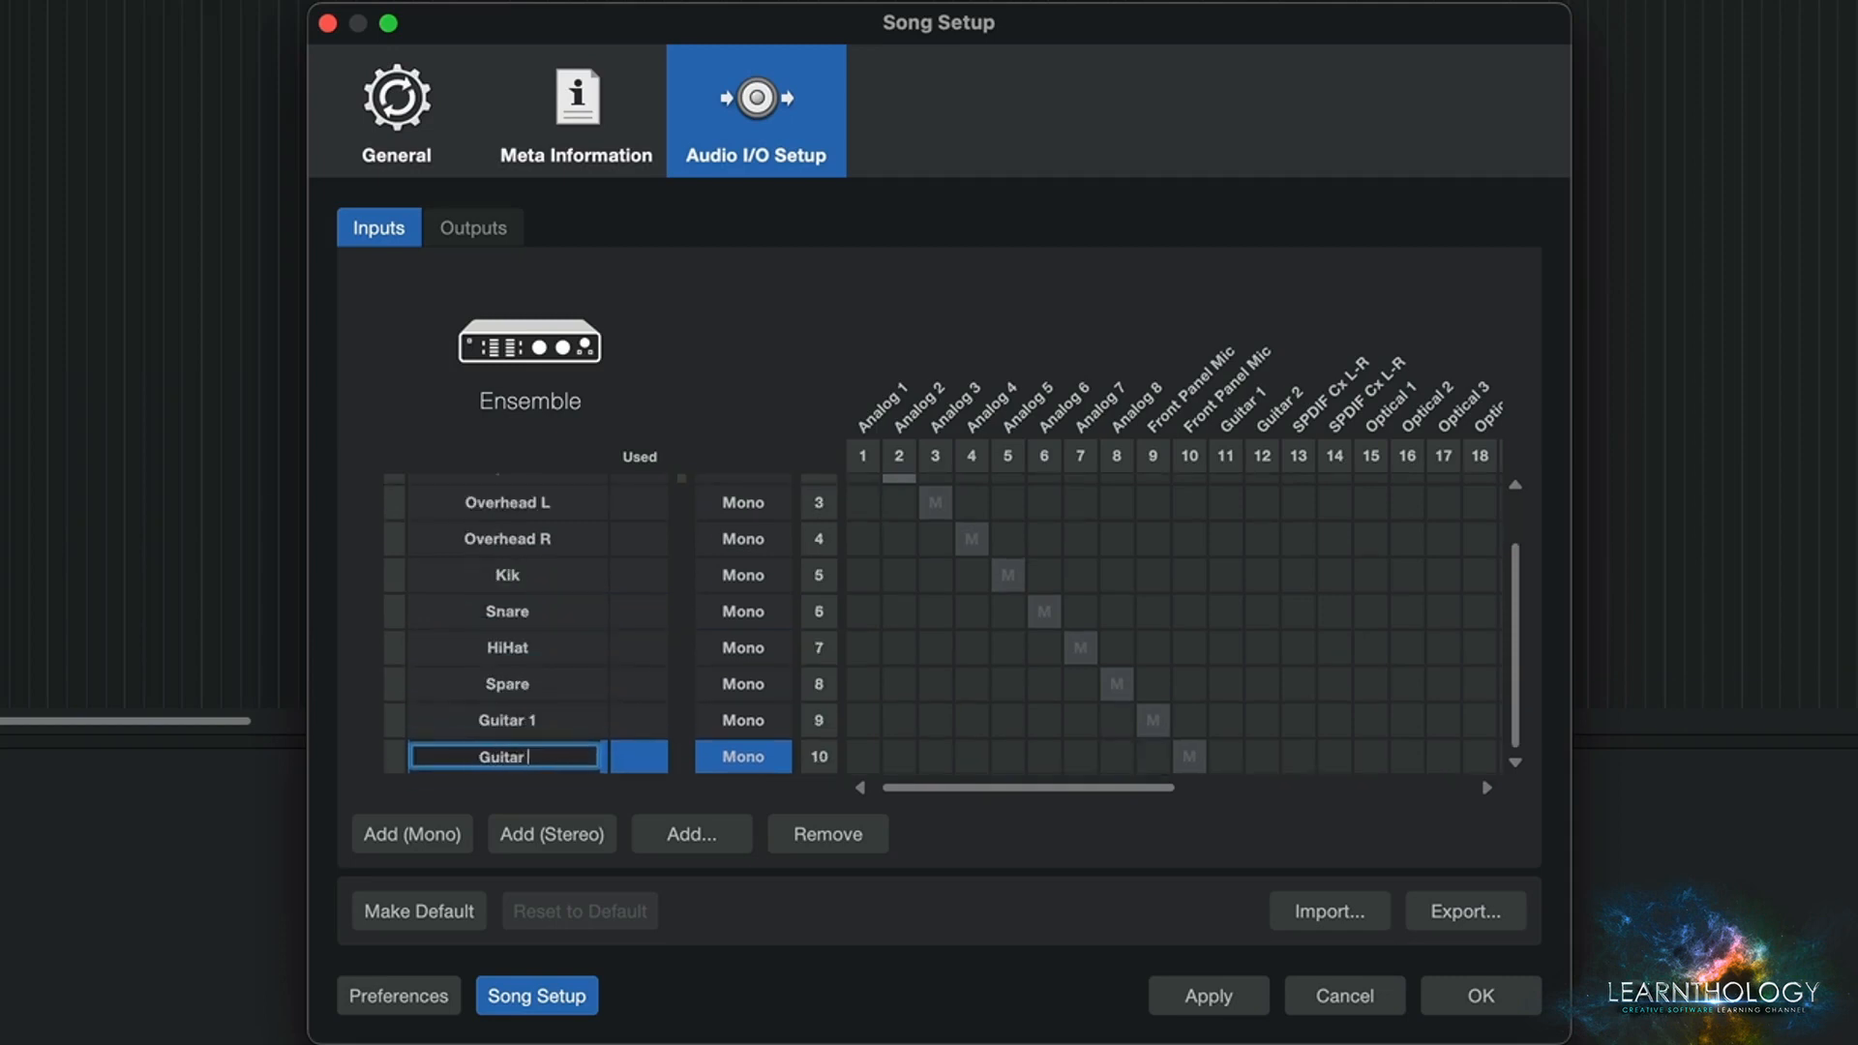
key(Return)
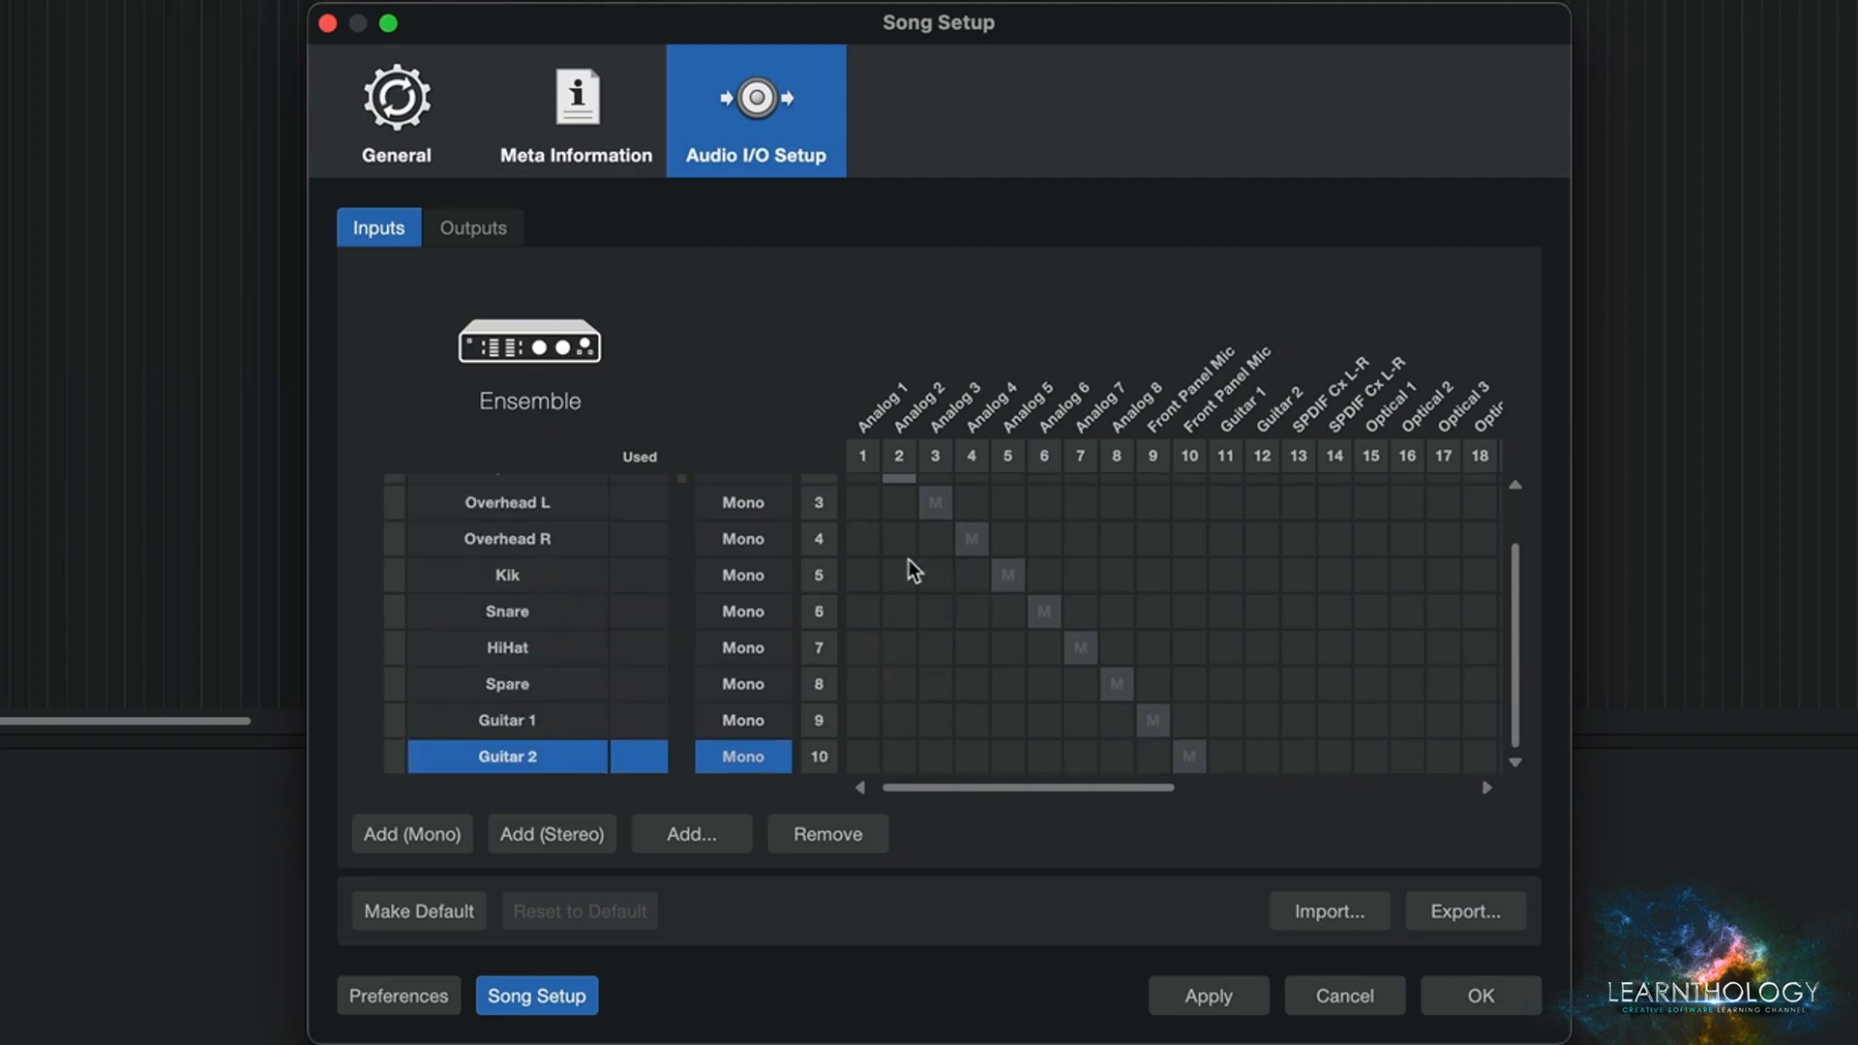
scroll(910, 568, up, 2)
drag(1566, 1041, 1473, 1033)
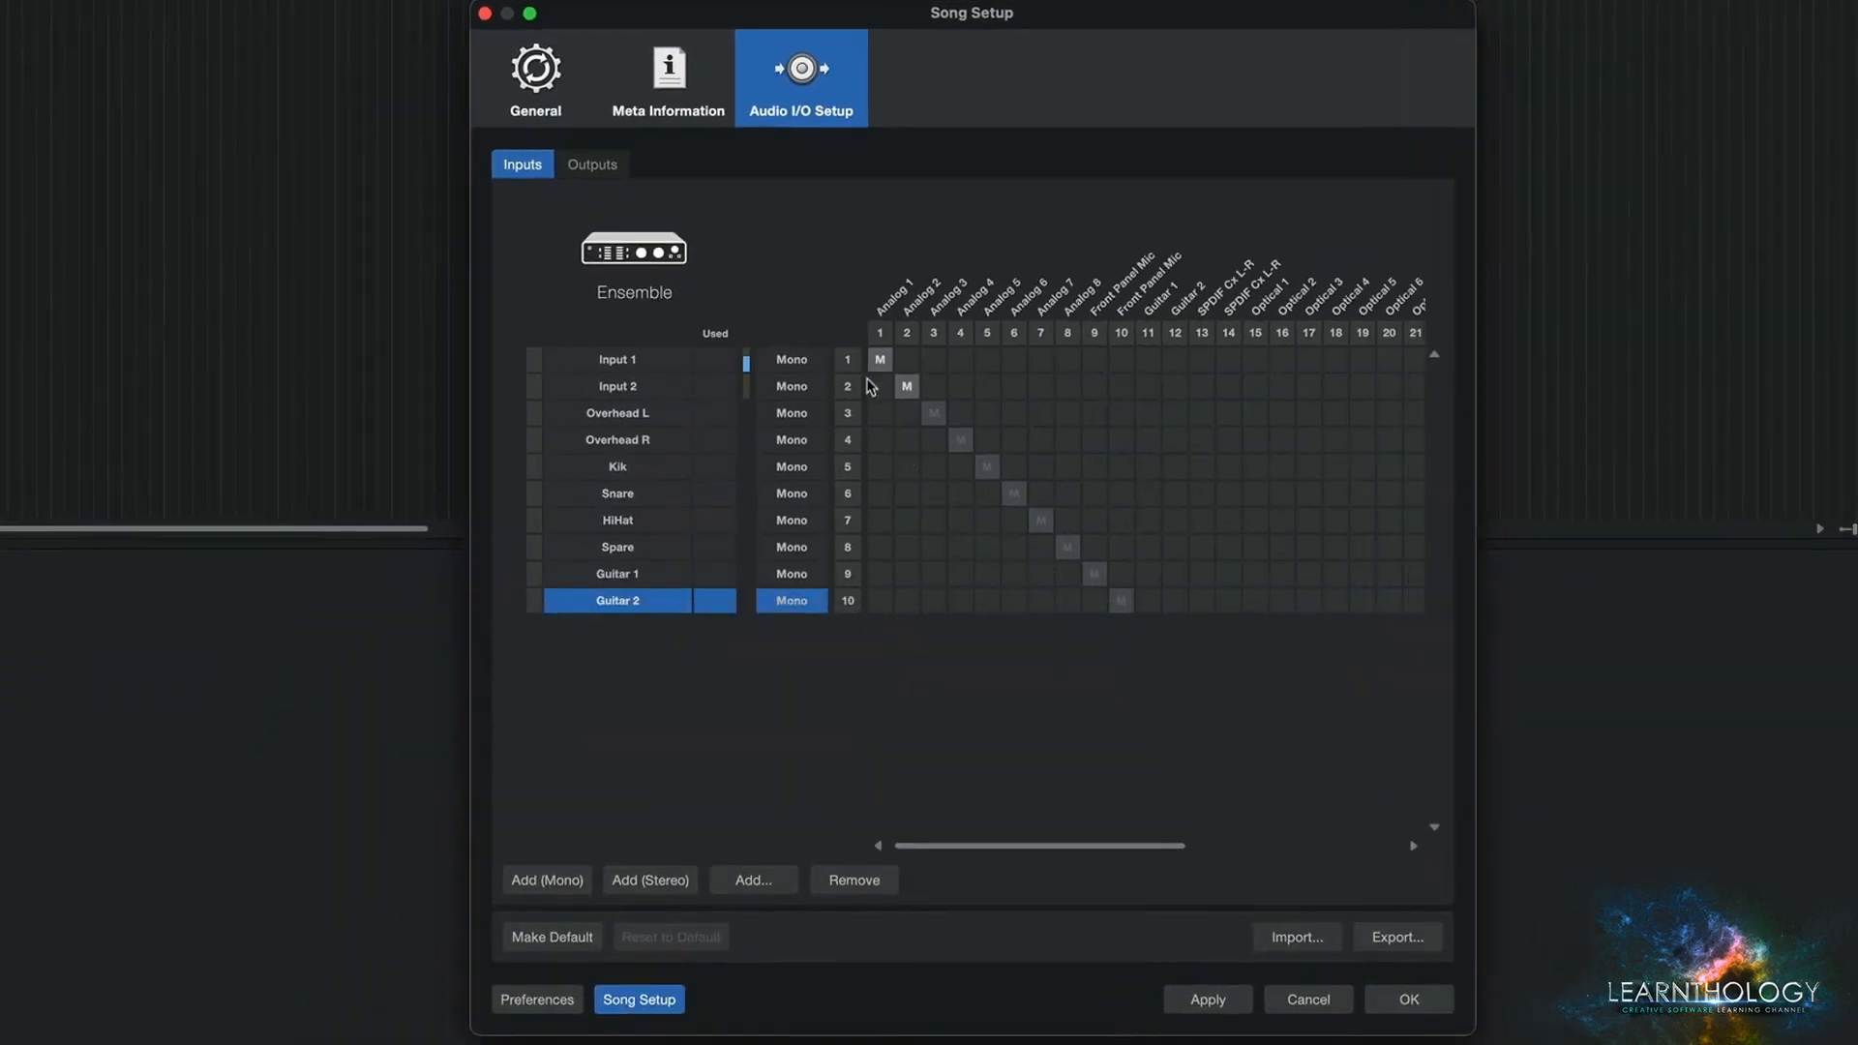
Step: Try other hardware inputs for Overhead L, return it to Analog 3, and apply the input setup
drag(929, 410, 1049, 415)
click(1209, 415)
click(942, 411)
click(877, 412)
click(938, 413)
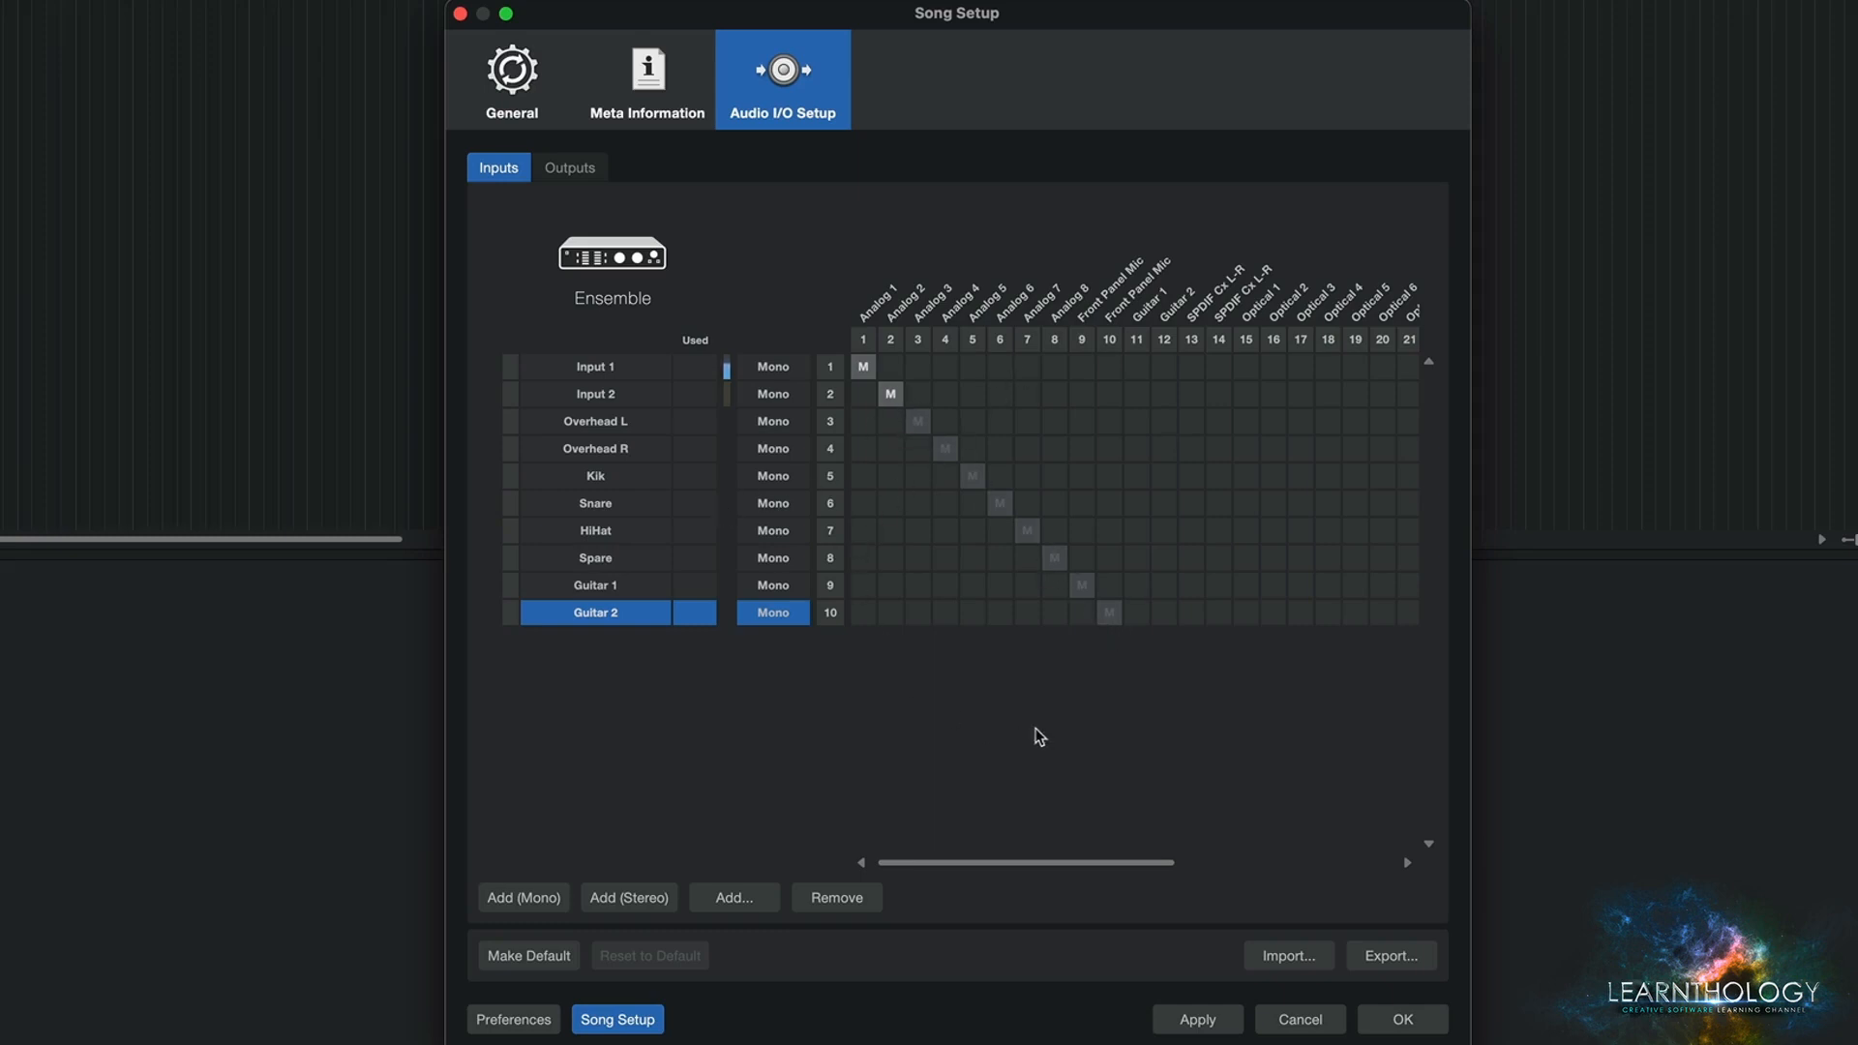
click(1197, 1019)
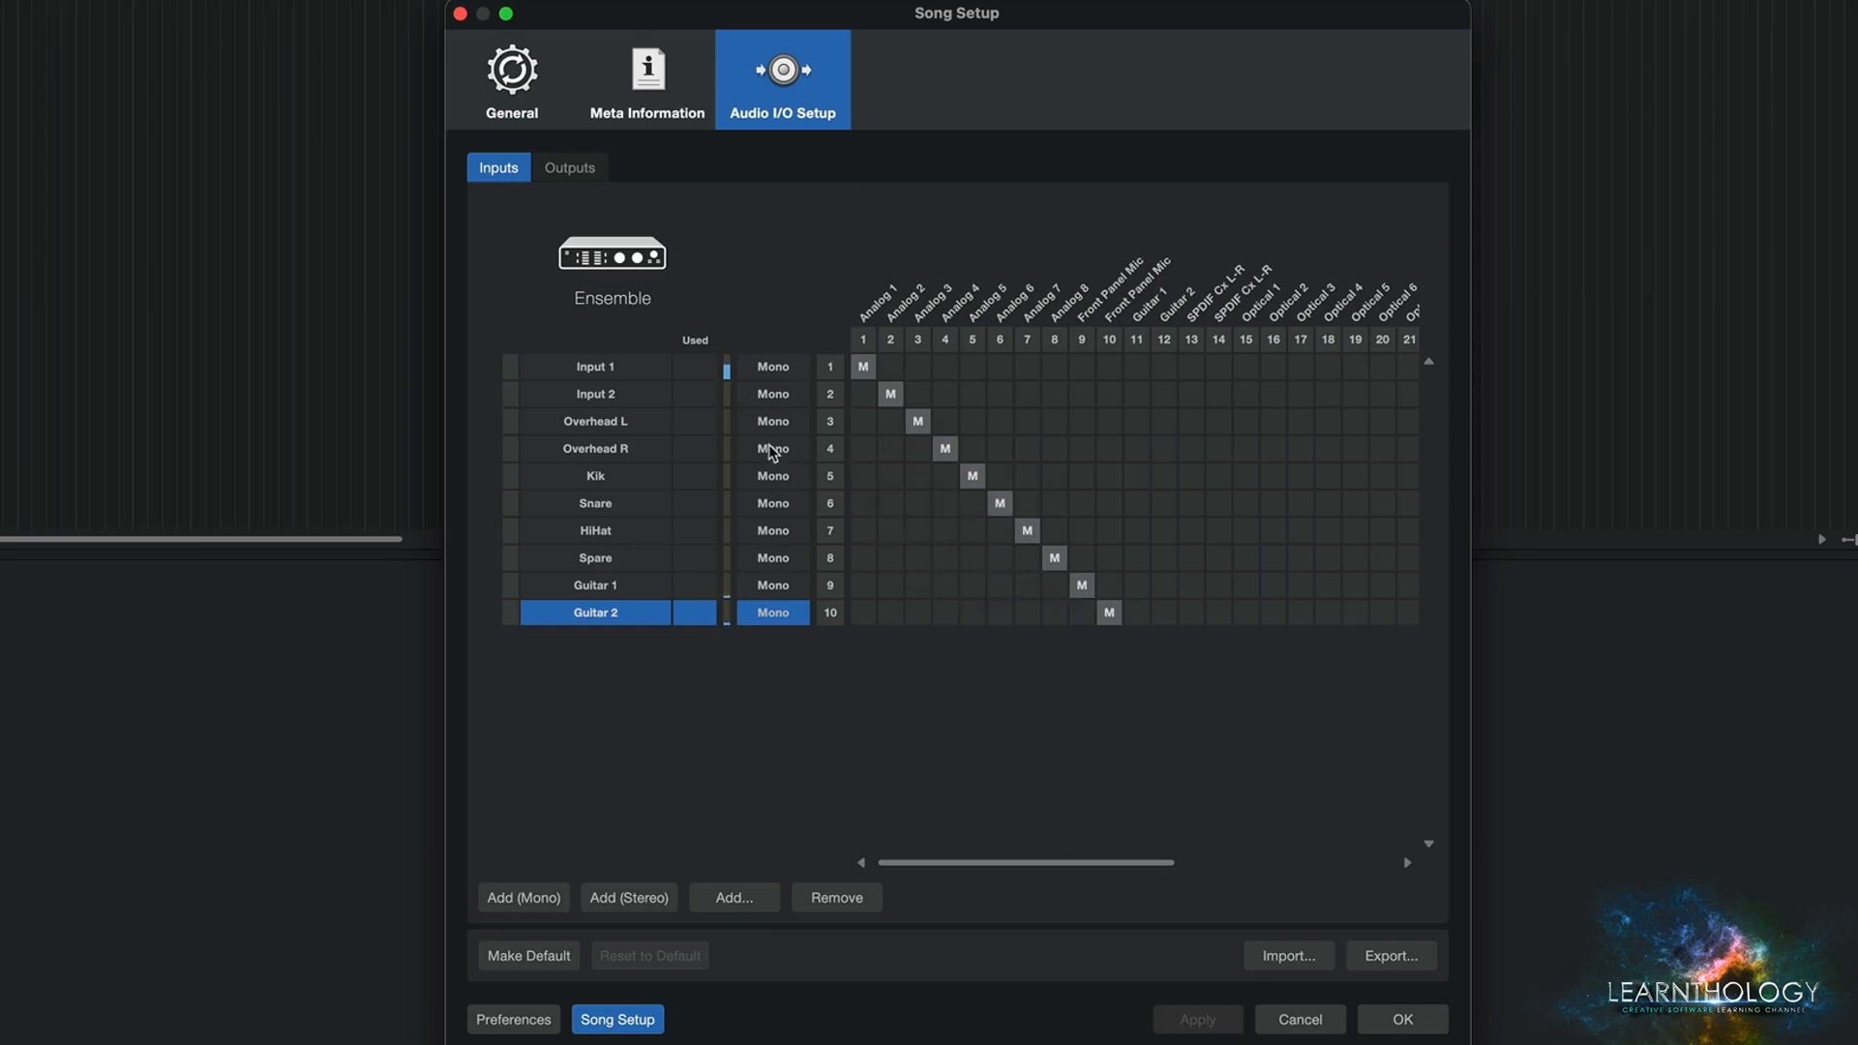
Step: Add three stereo outputs below Main in the song's audio output list
click(585, 170)
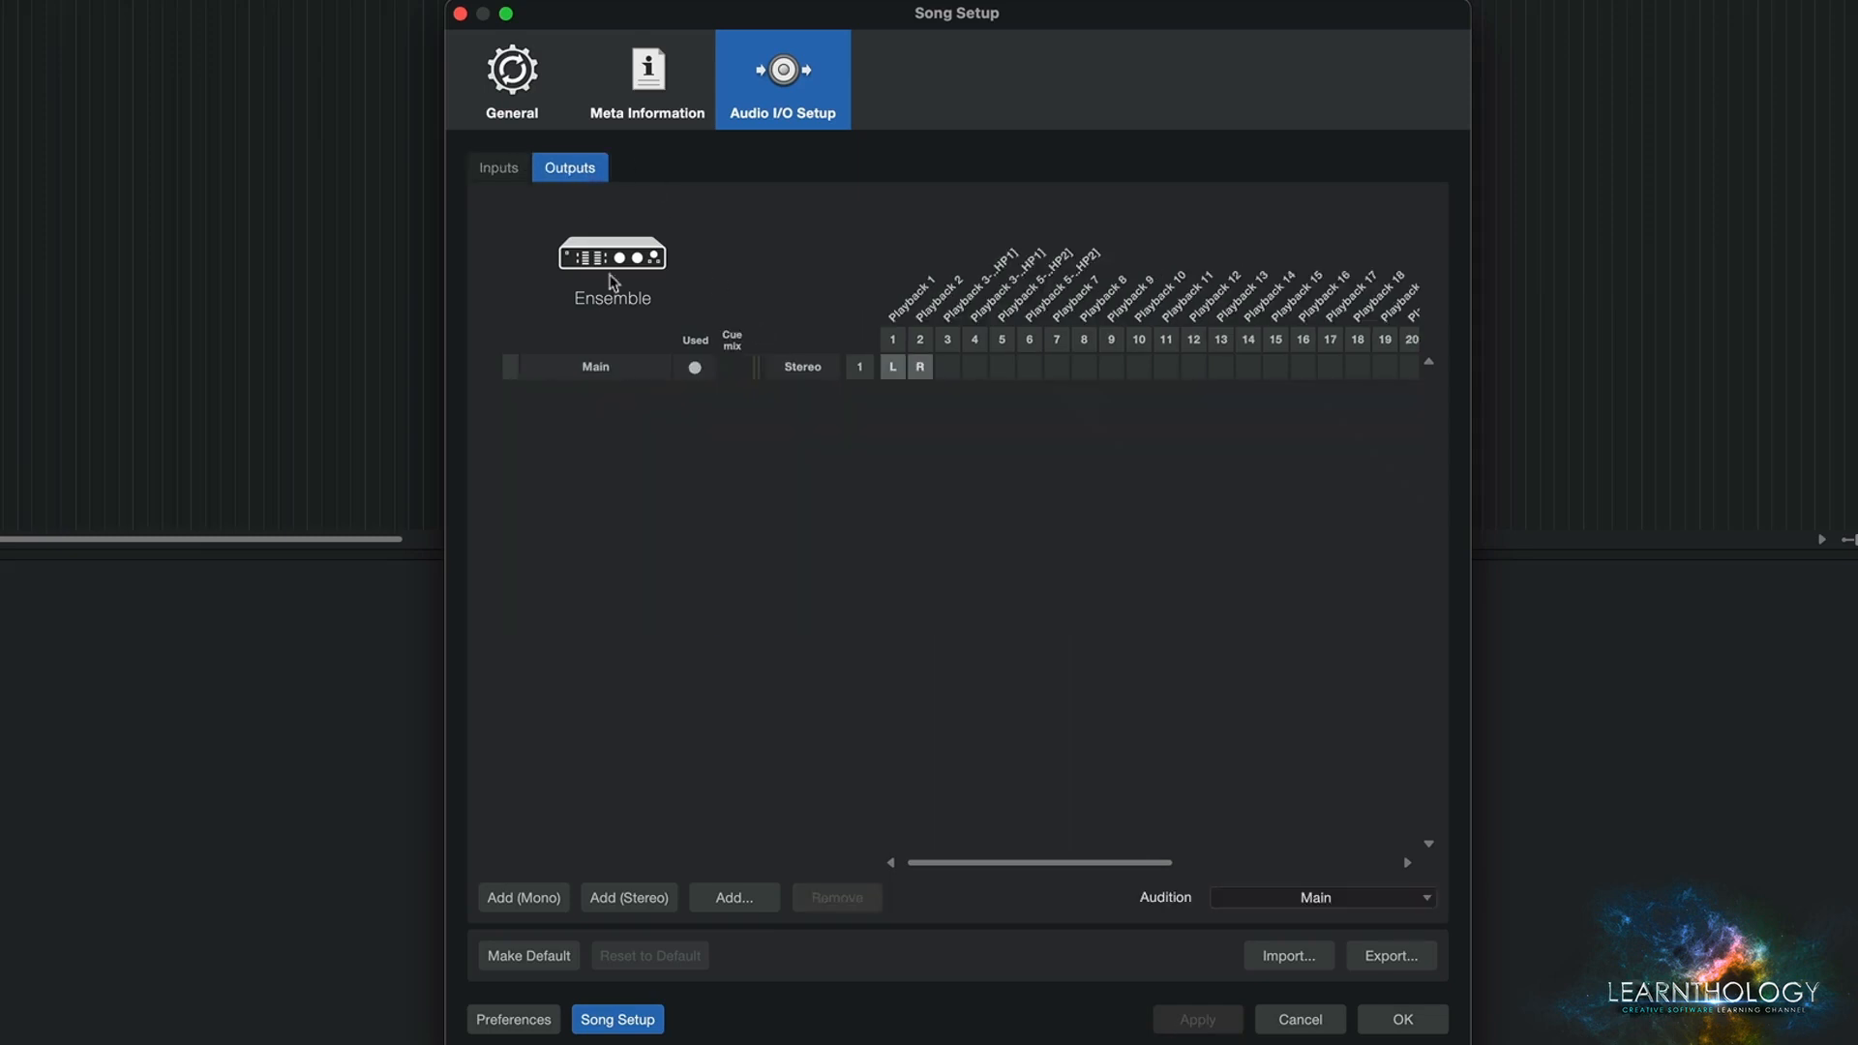
click(612, 372)
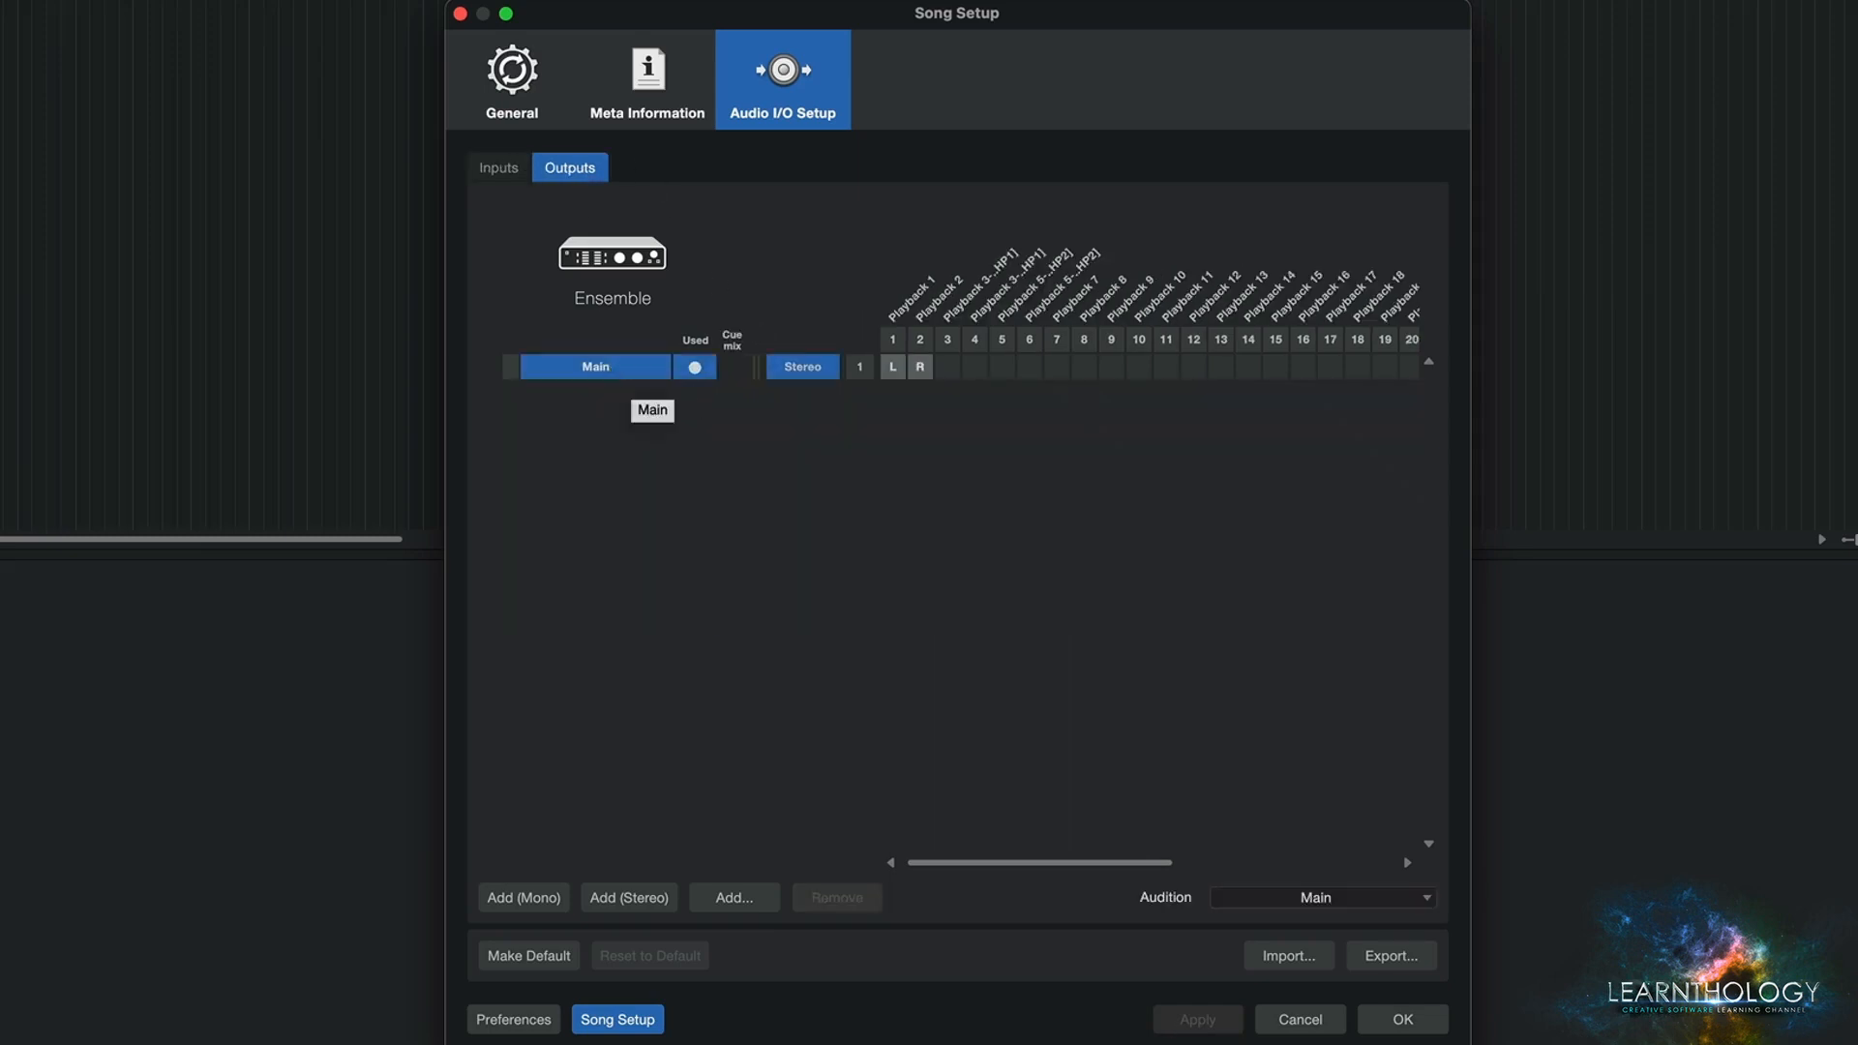
click(619, 898)
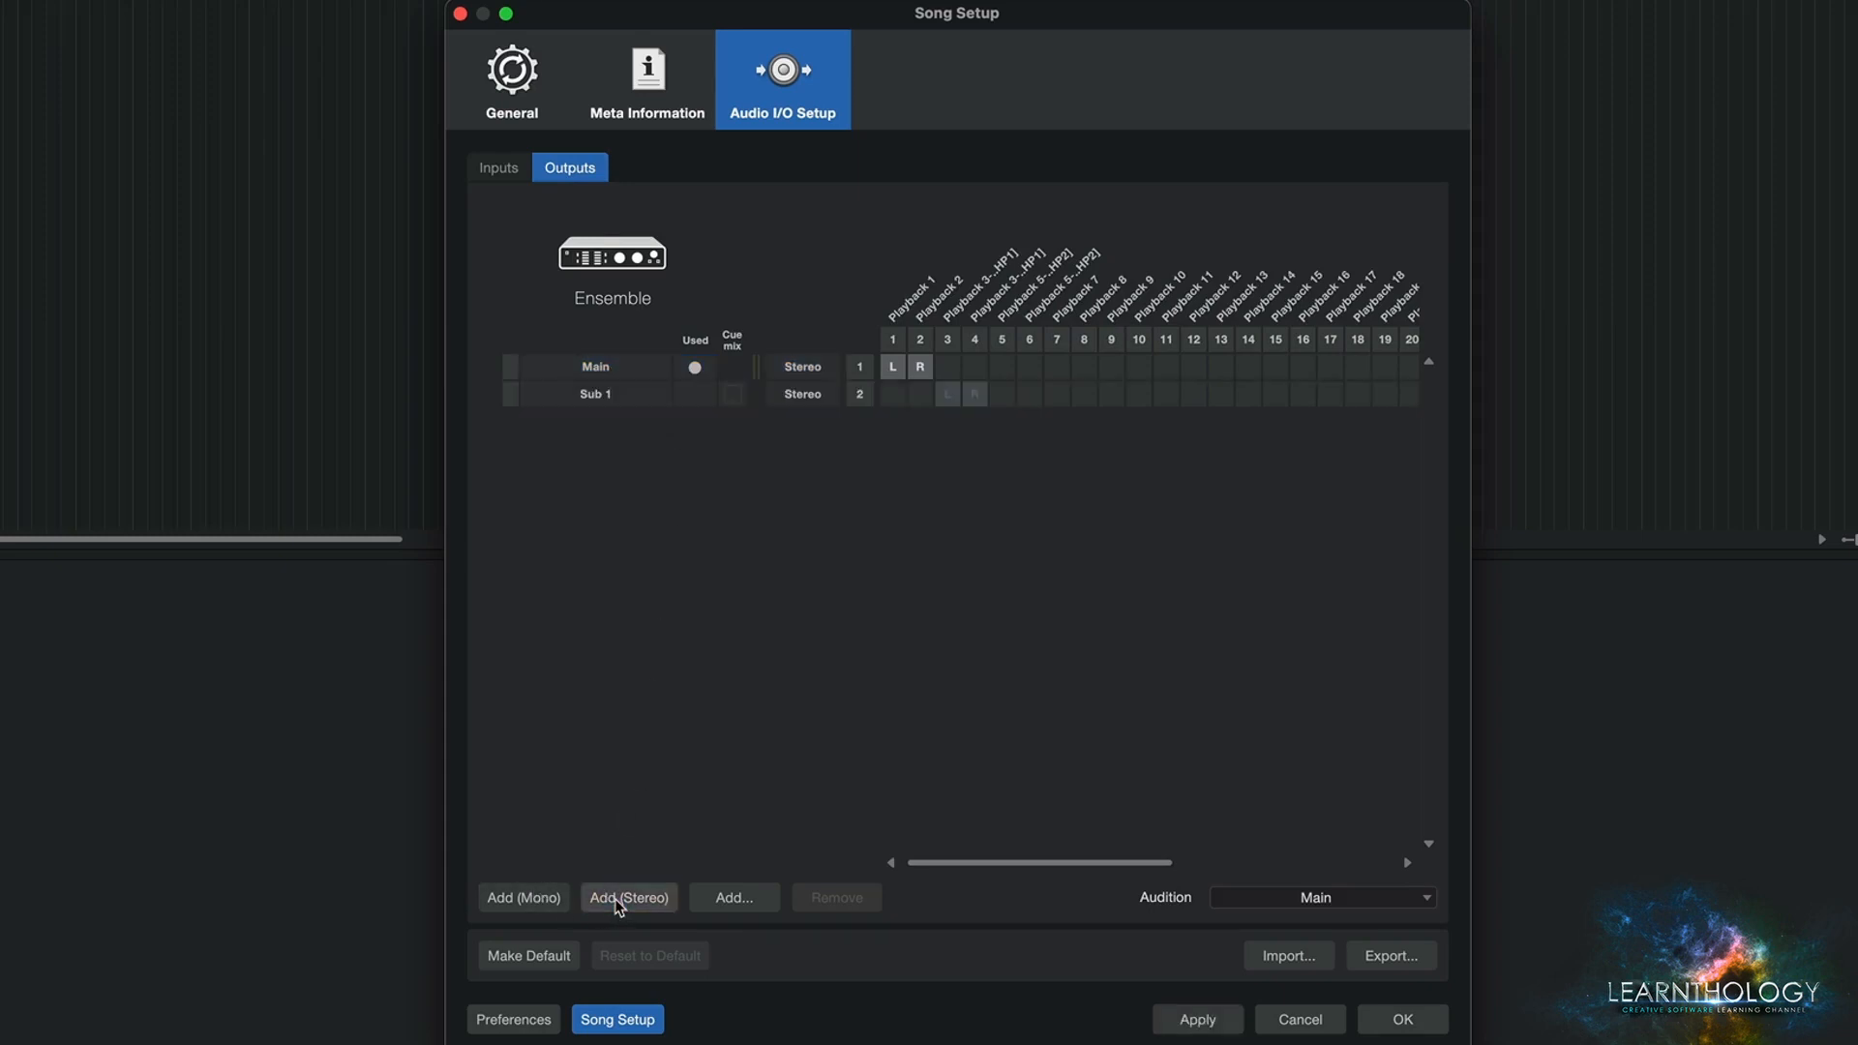
click(620, 898)
click(620, 899)
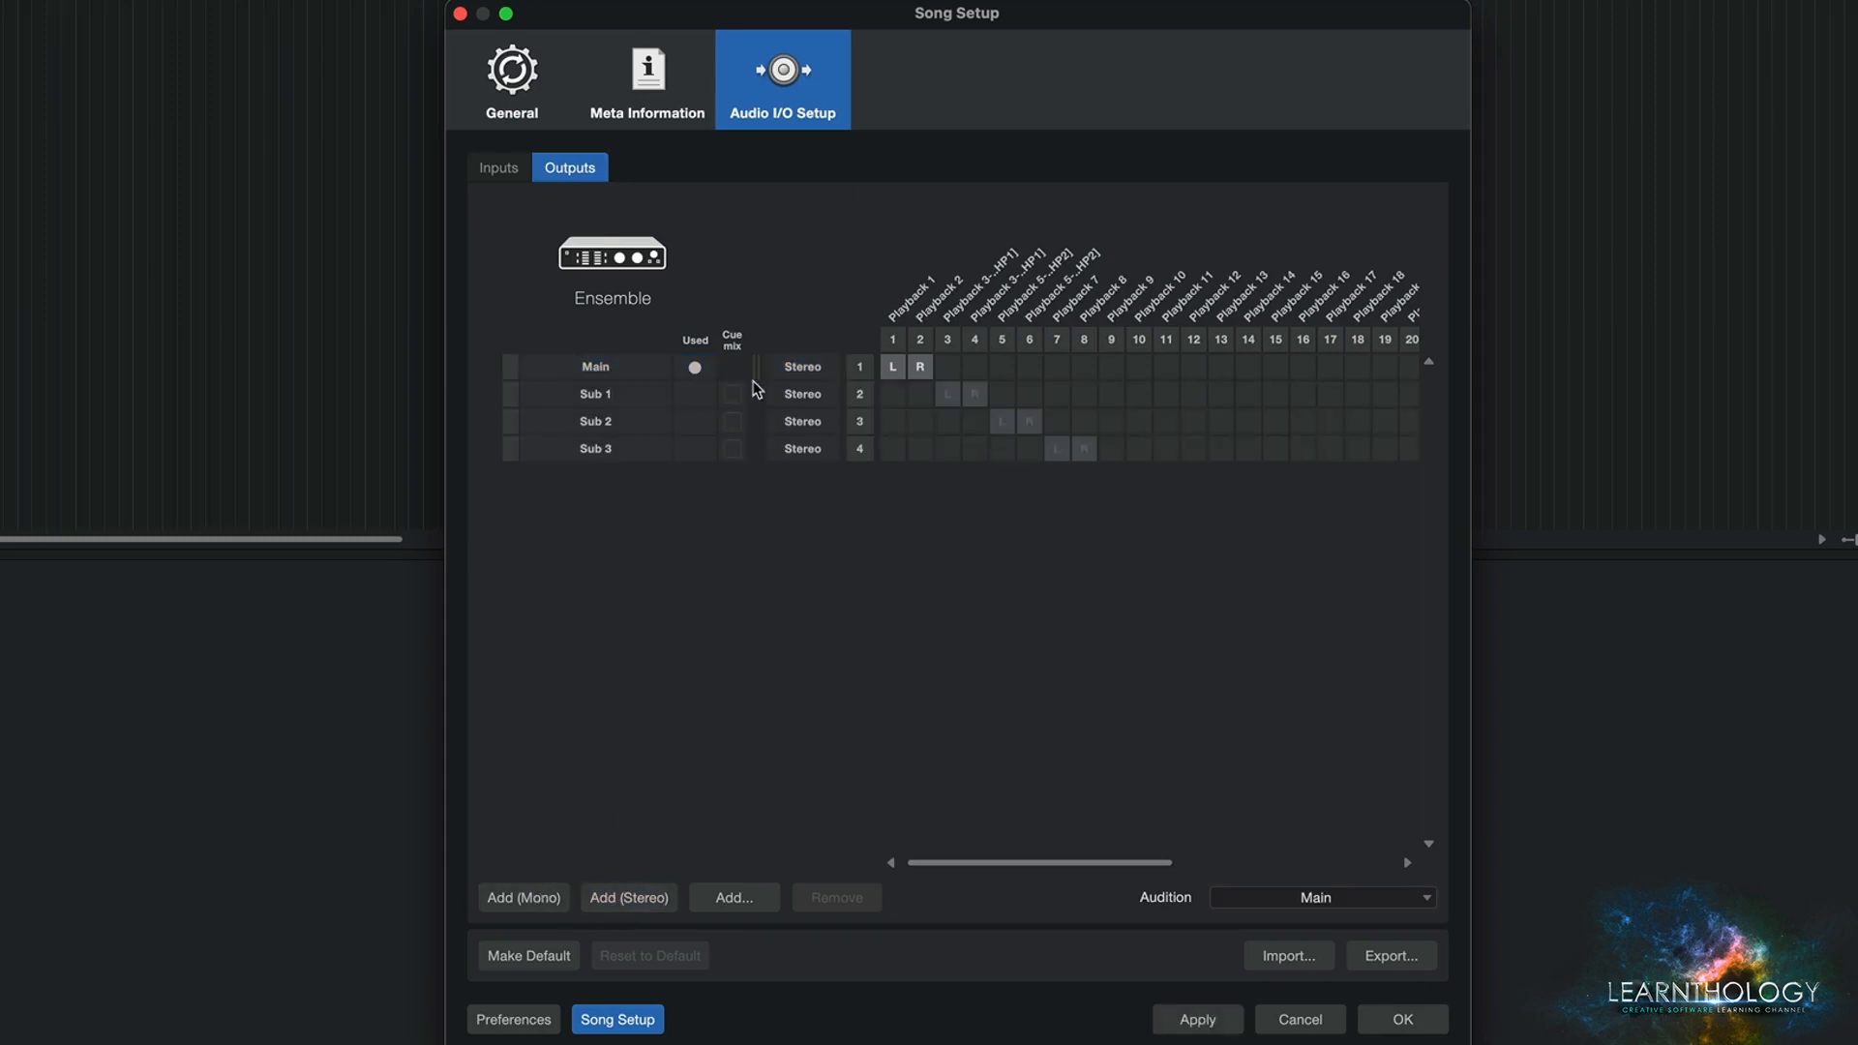
Step: Rename output Sub 1 as Headphones 1 and Sub 2 as Headphone 2
click(600, 398)
double_click(600, 395)
text(He)
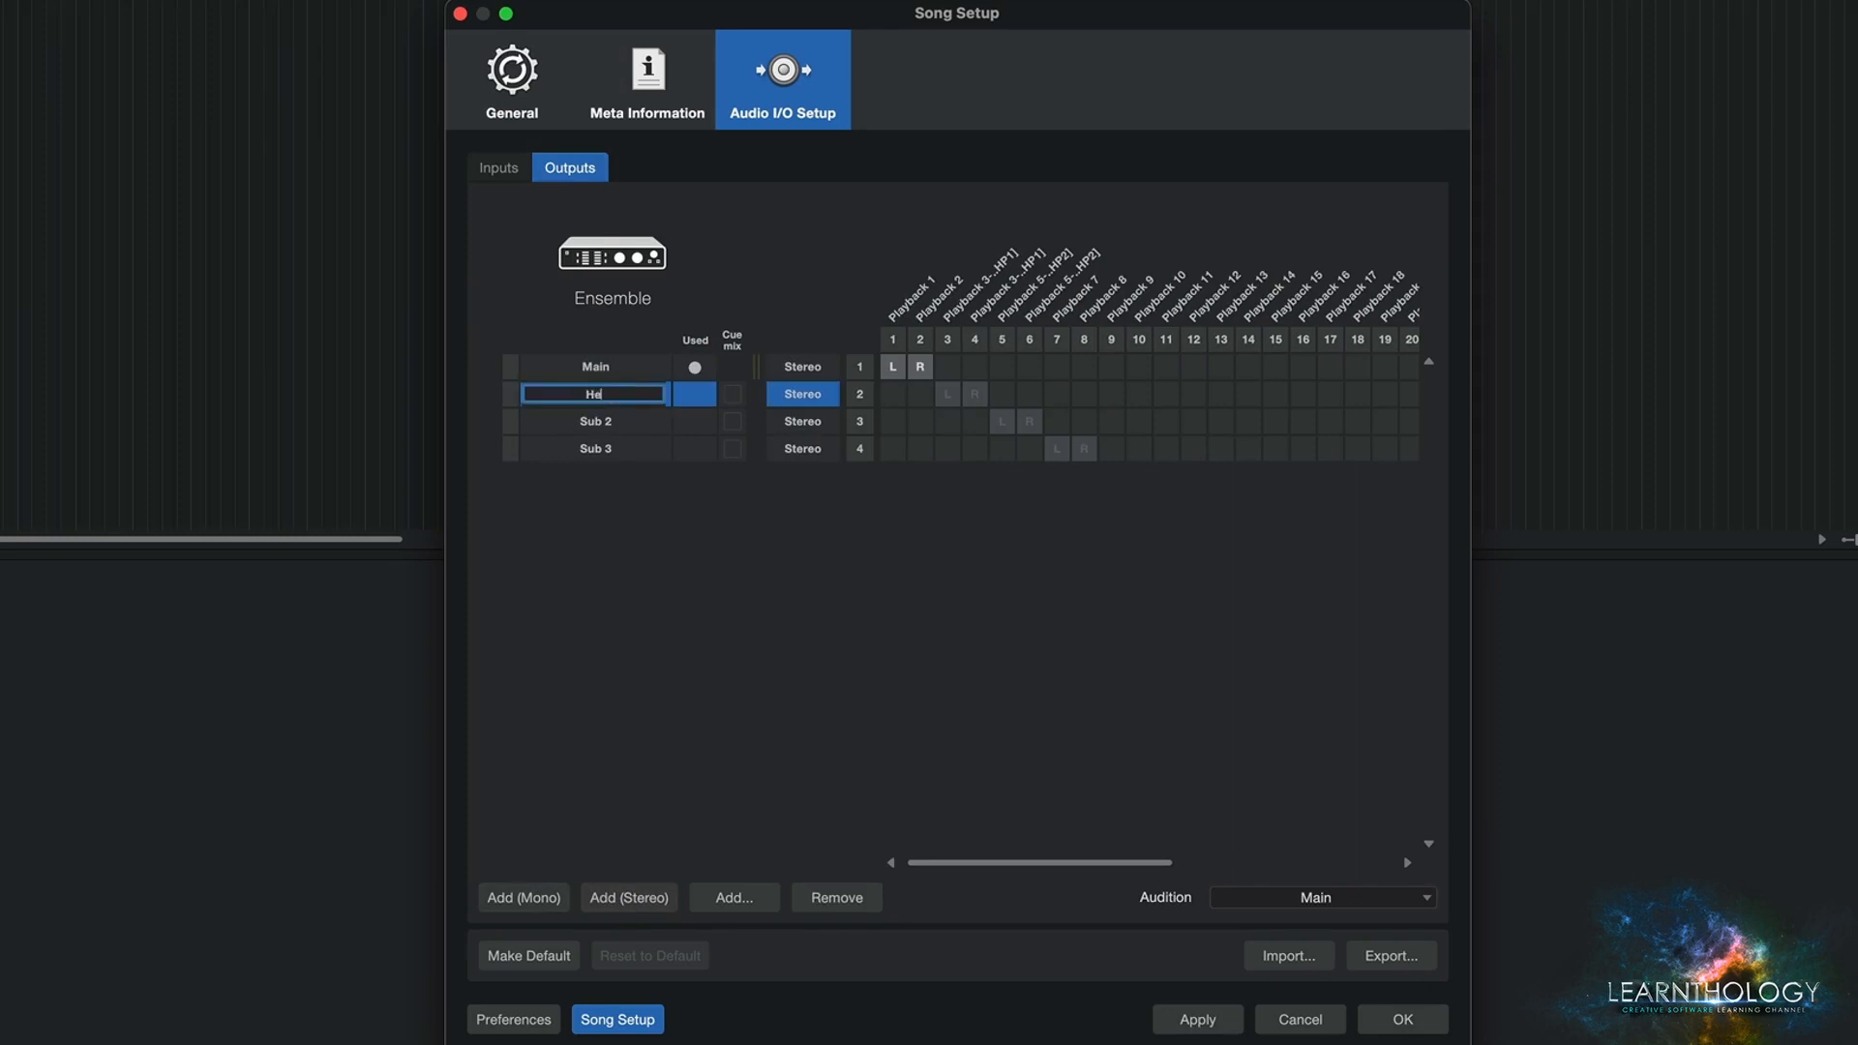
text(adphones 1)
key(Tab)
text(Headphone)
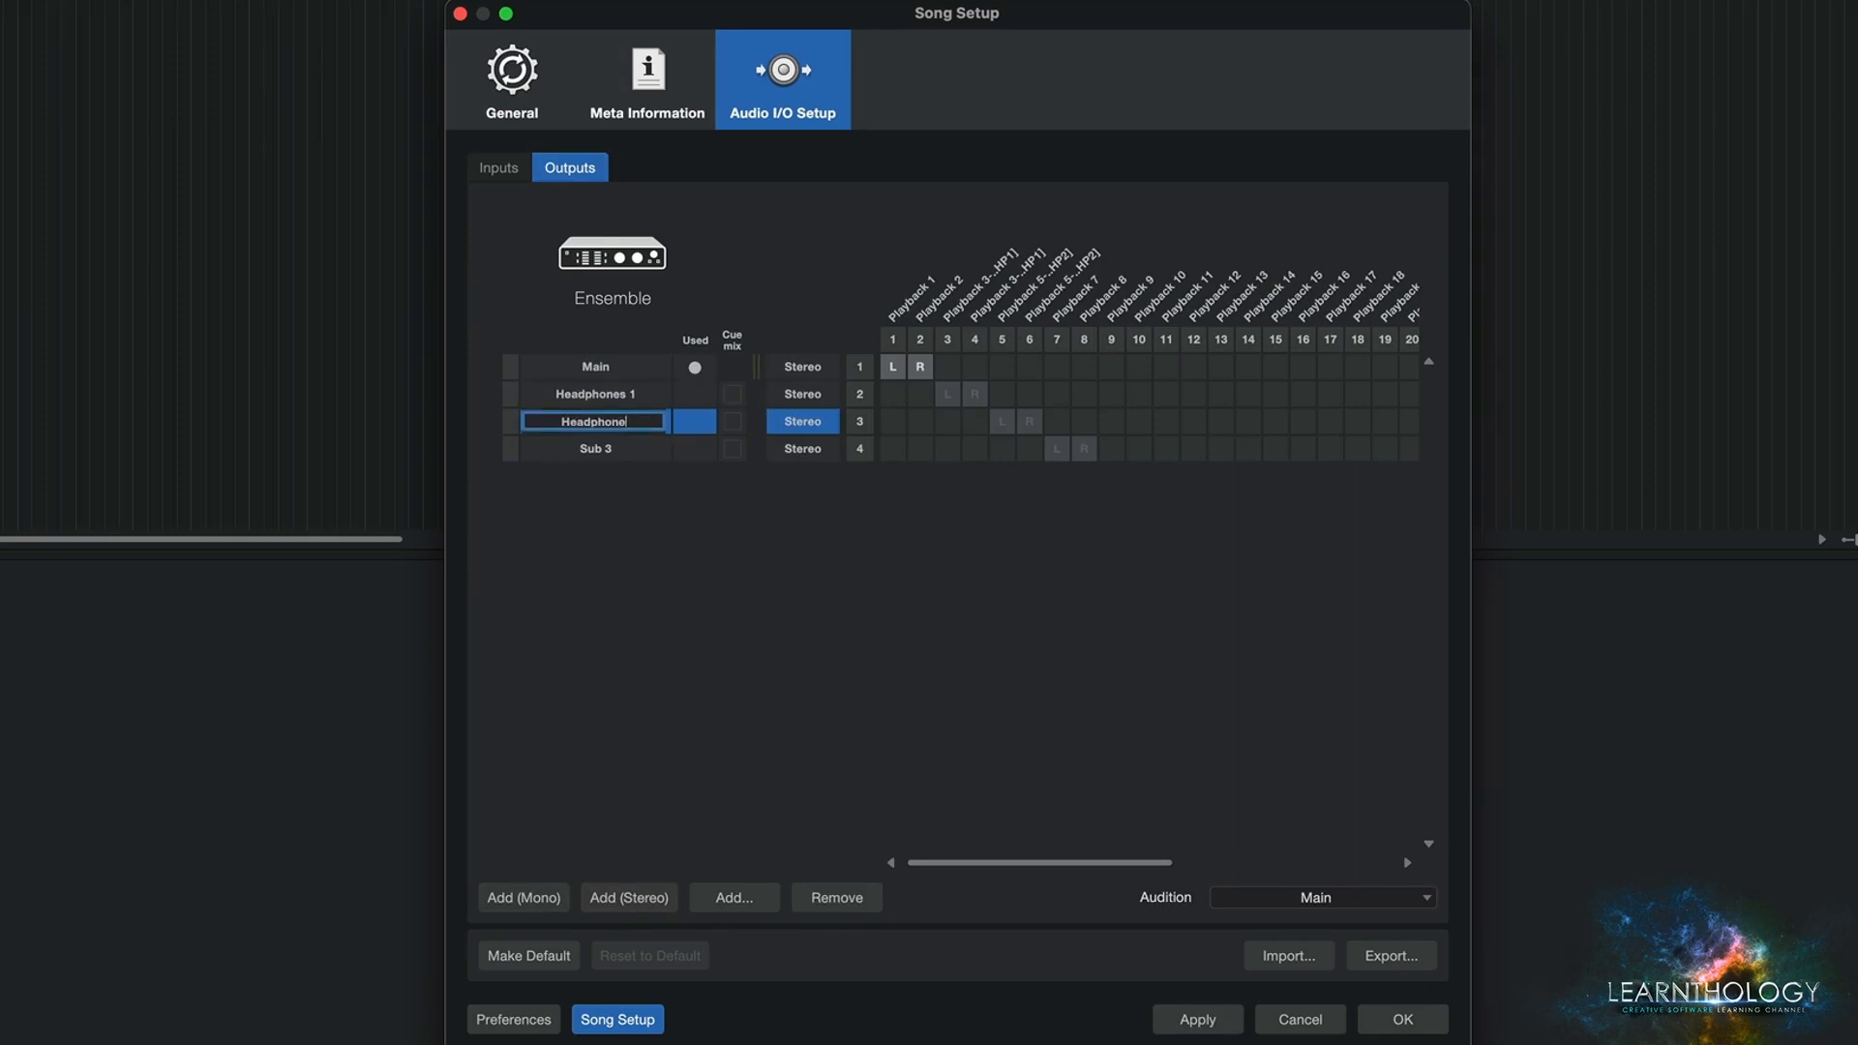
text( 2)
key(Return)
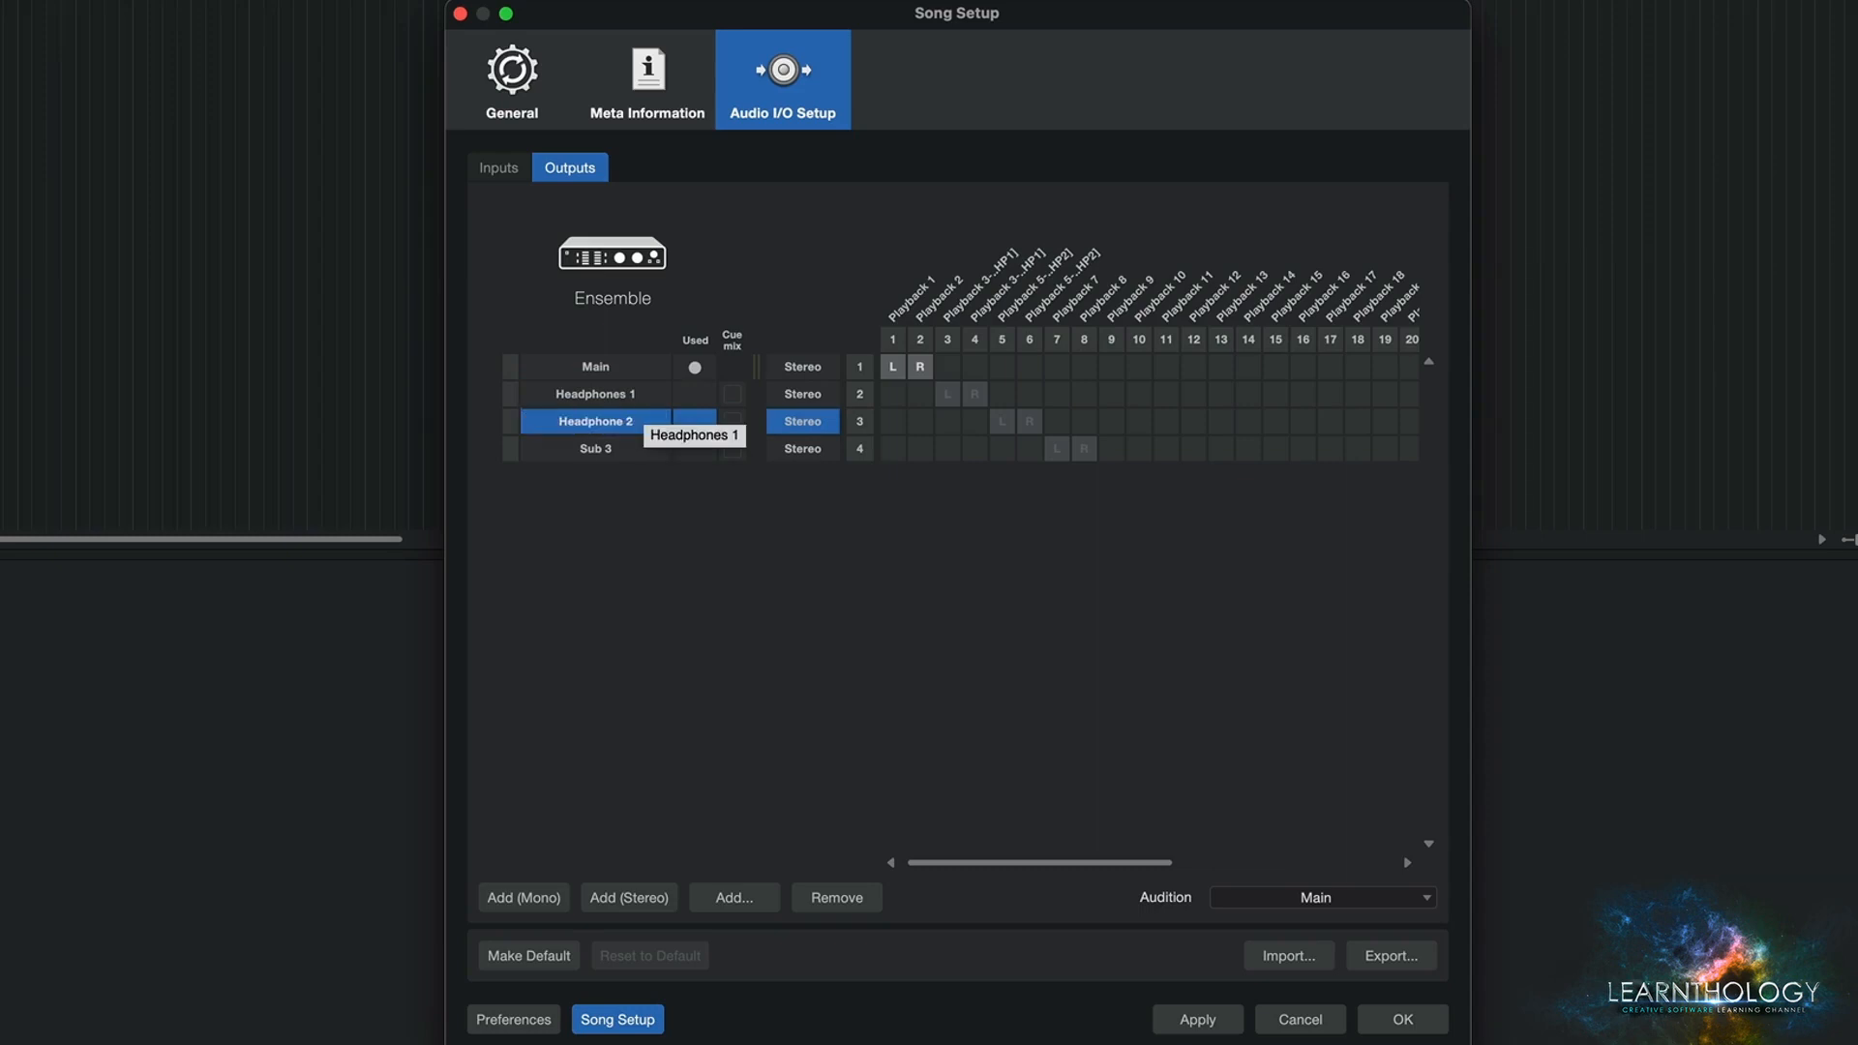
Step: Remove the Sub 3 output and apply the output setup
click(612, 450)
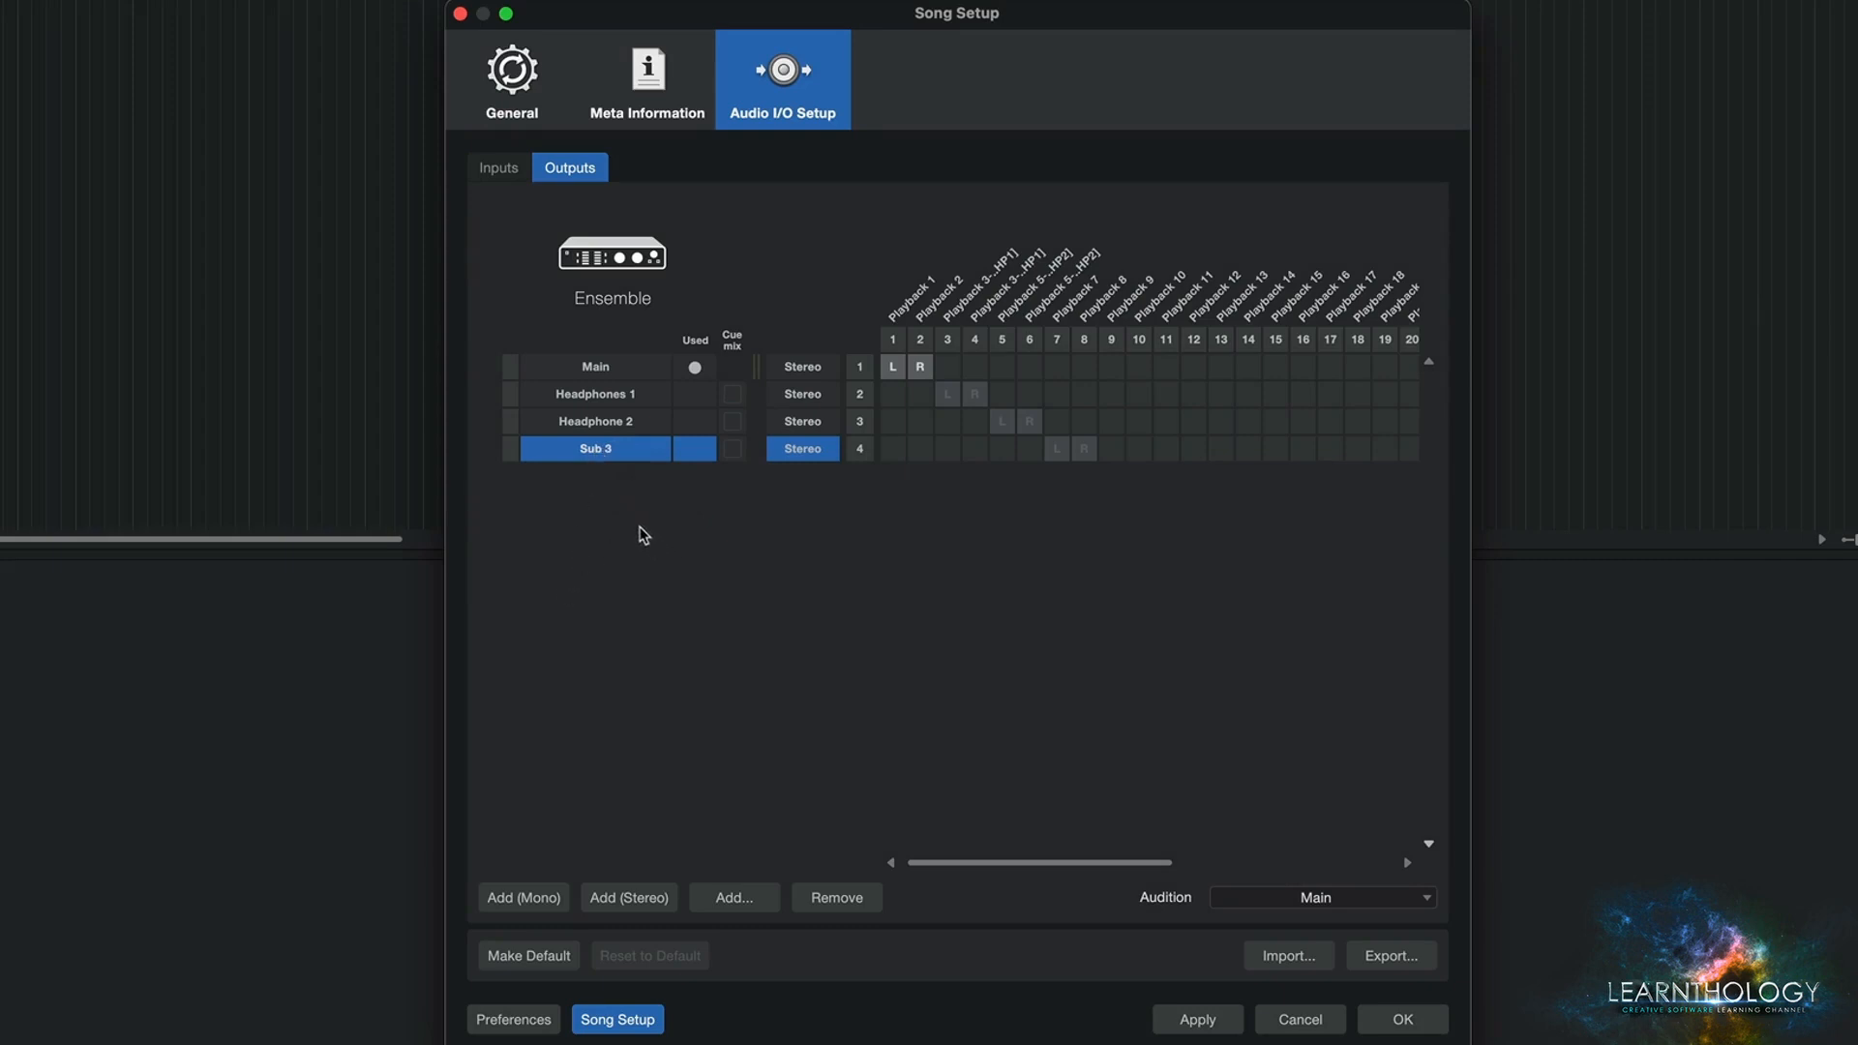
click(837, 897)
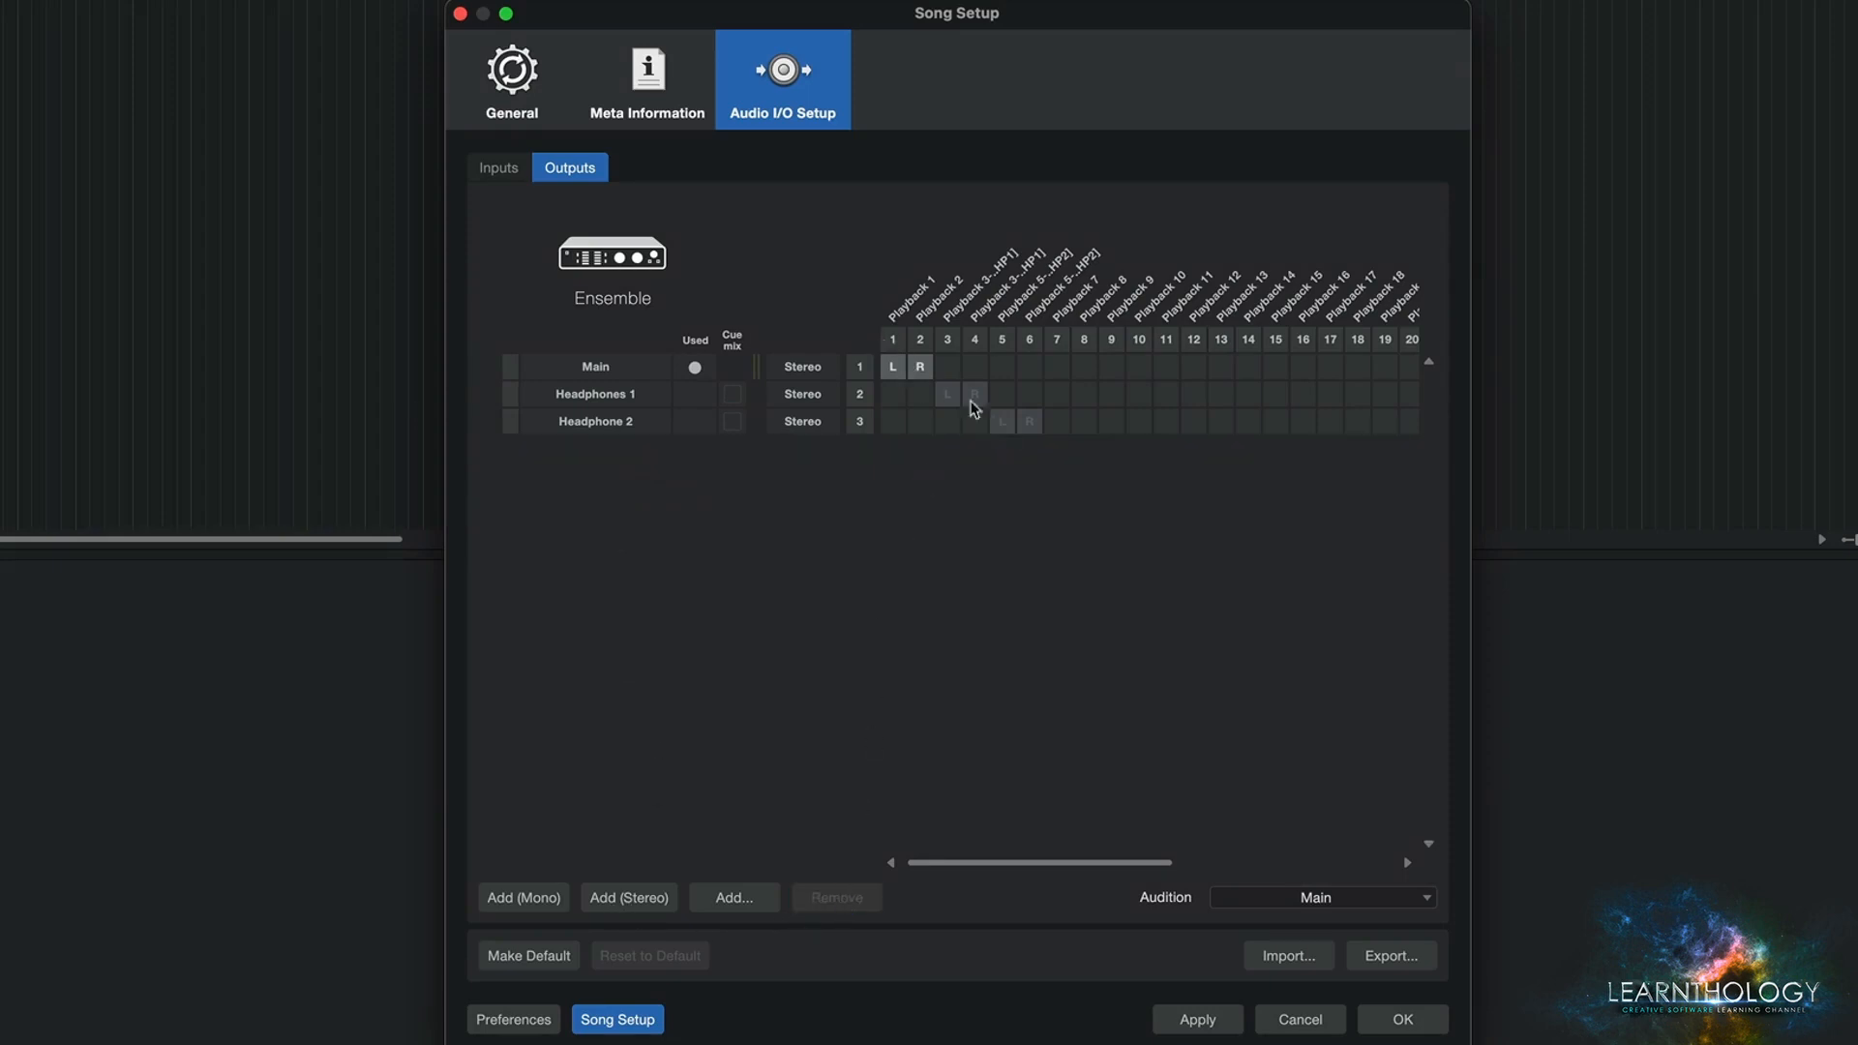
click(1200, 1022)
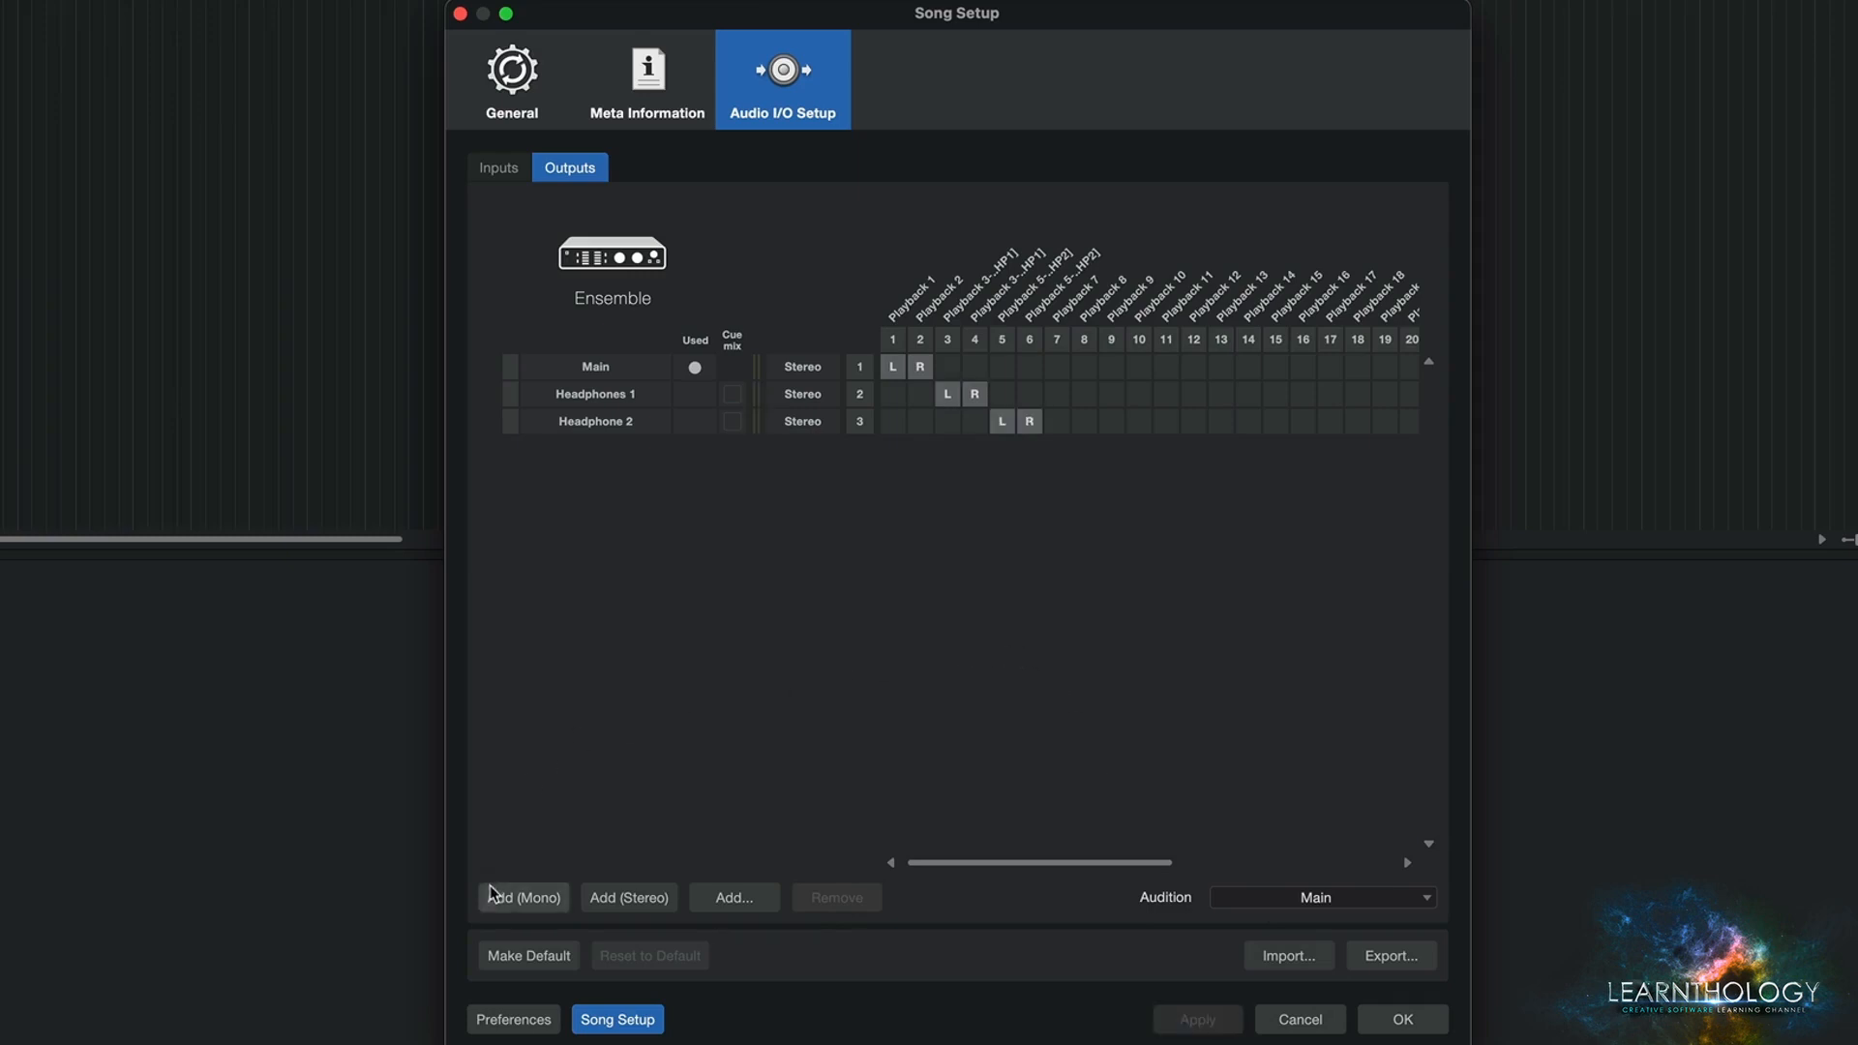
Step: Review the options for adding I/O channels and the available audition outputs
click(742, 899)
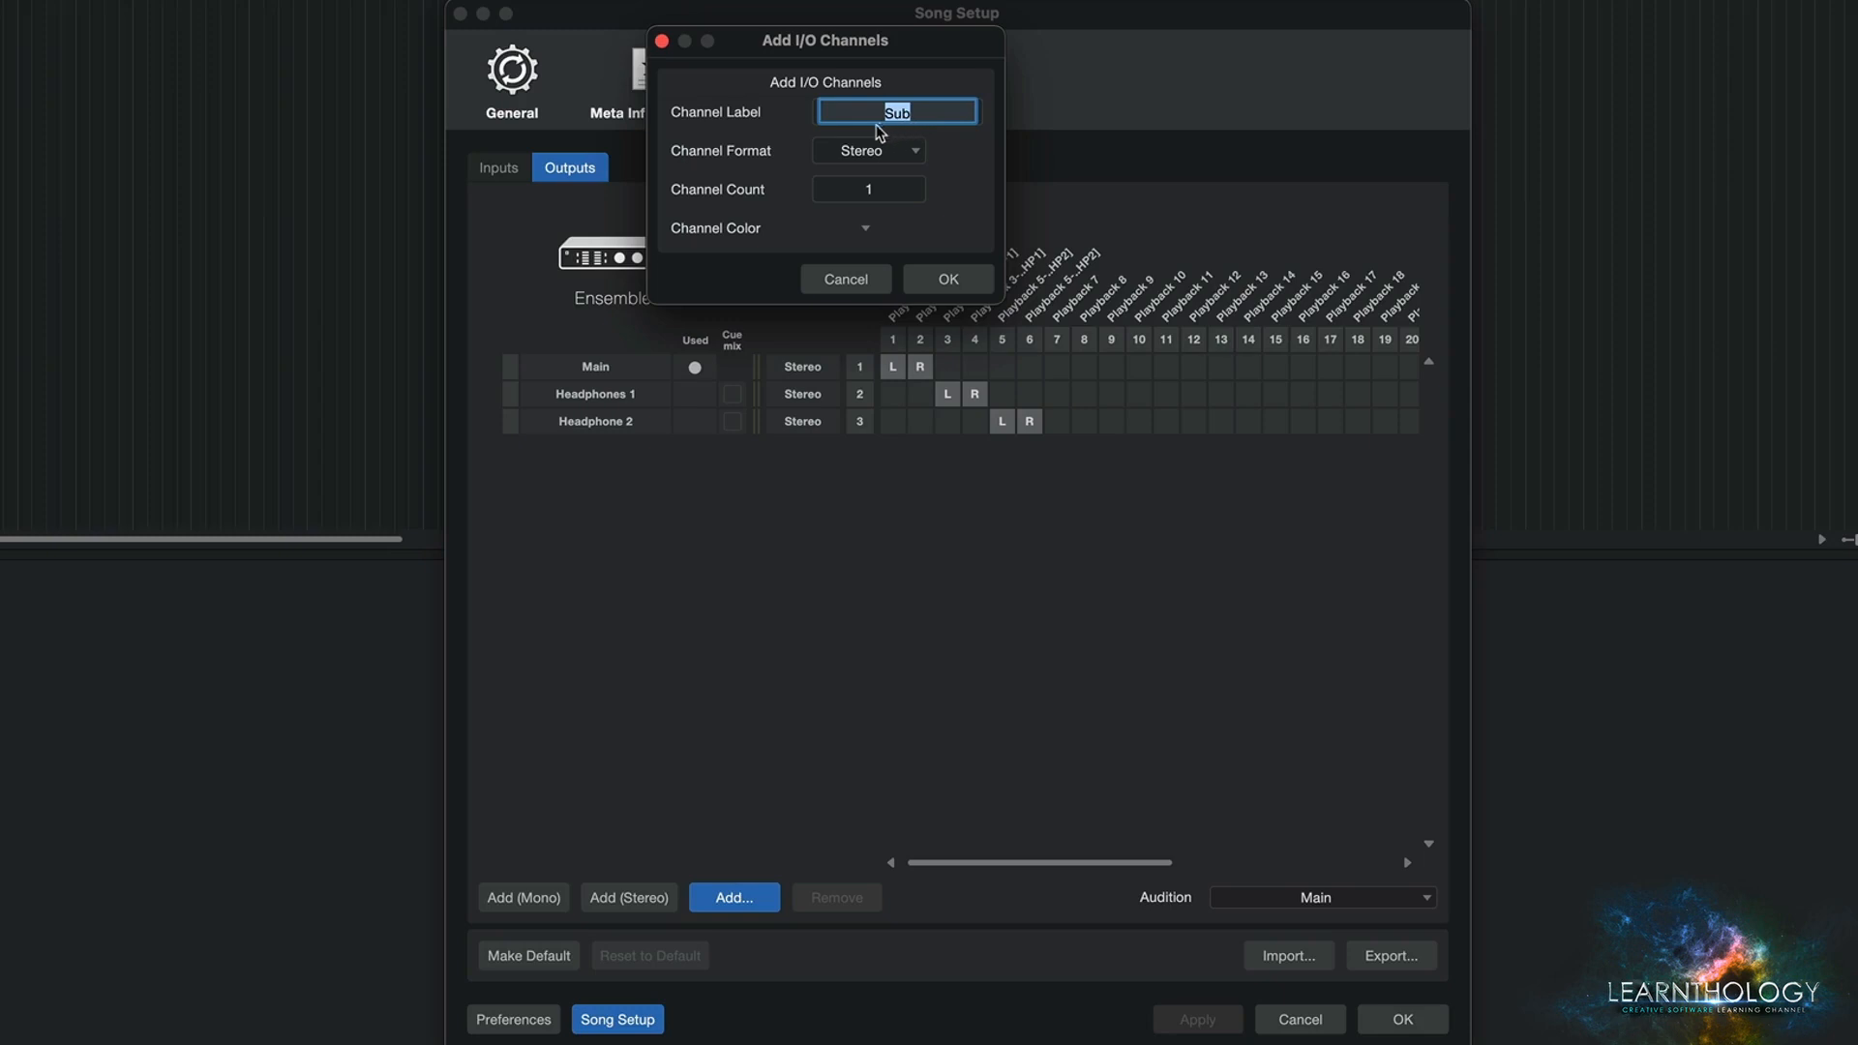
click(851, 279)
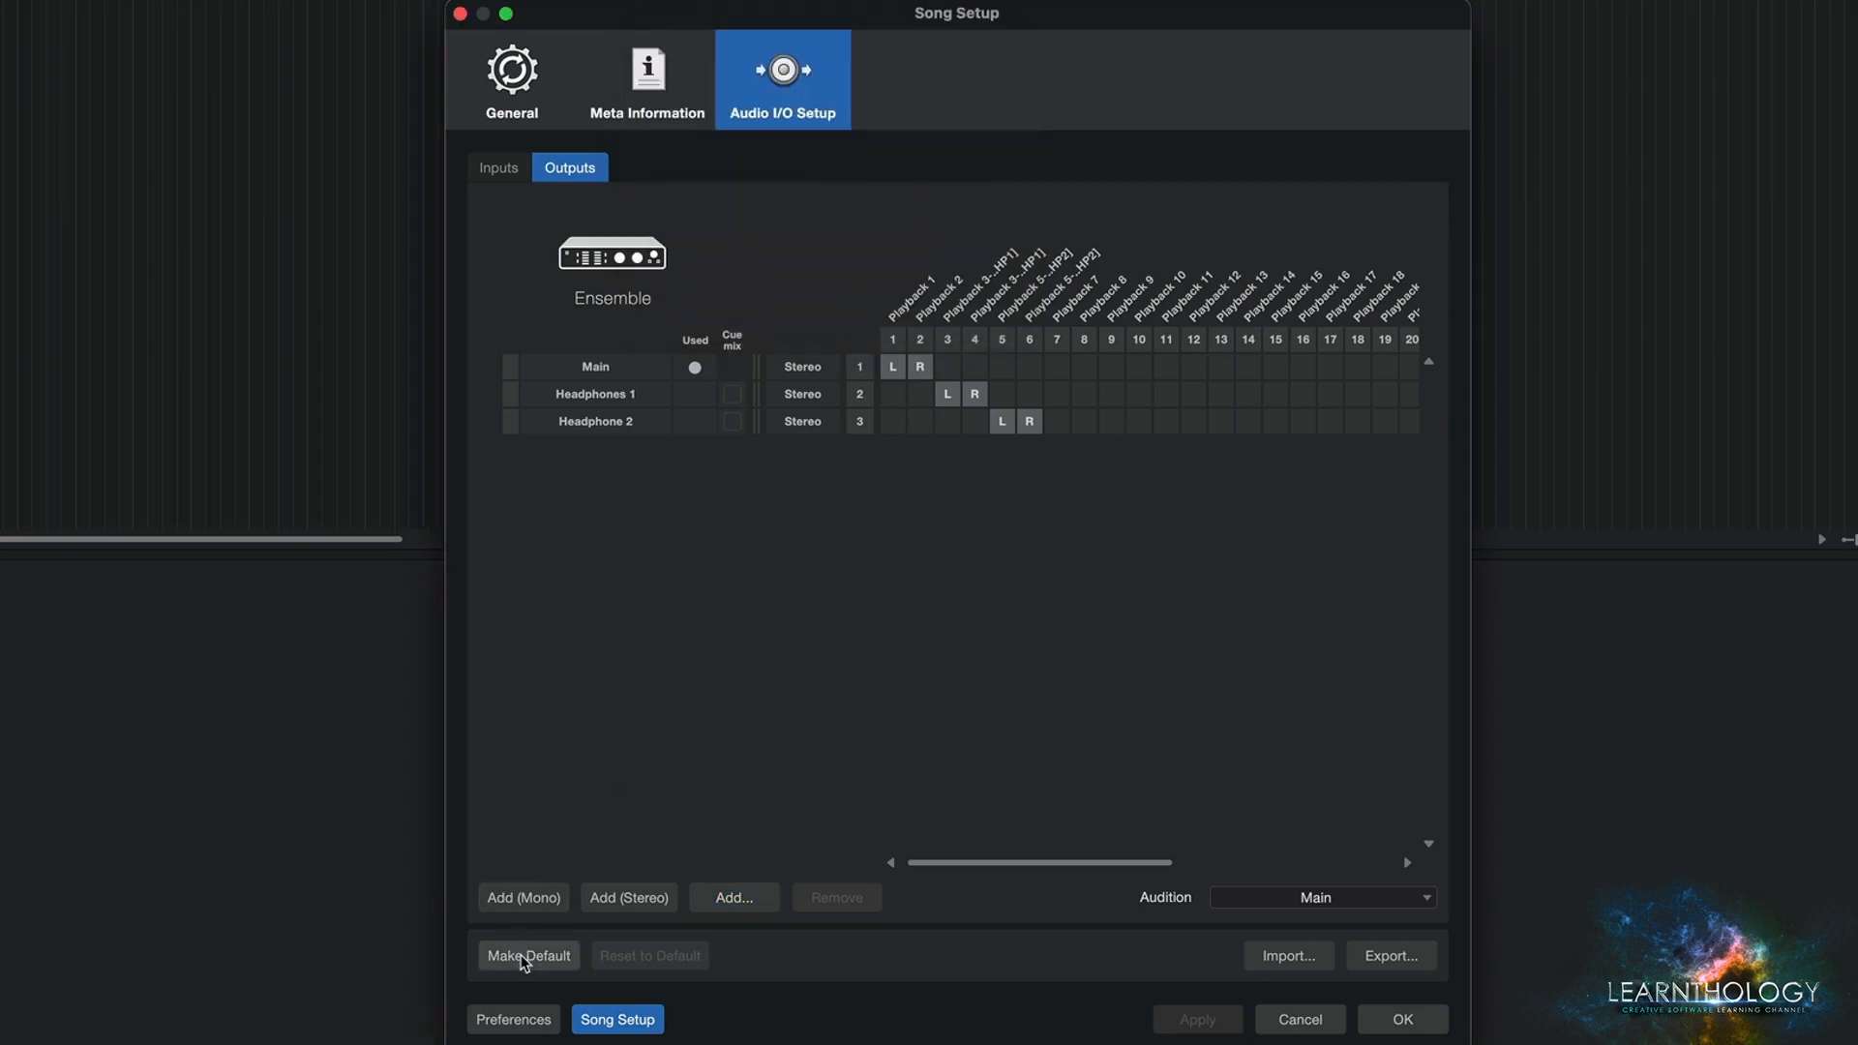
click(1319, 900)
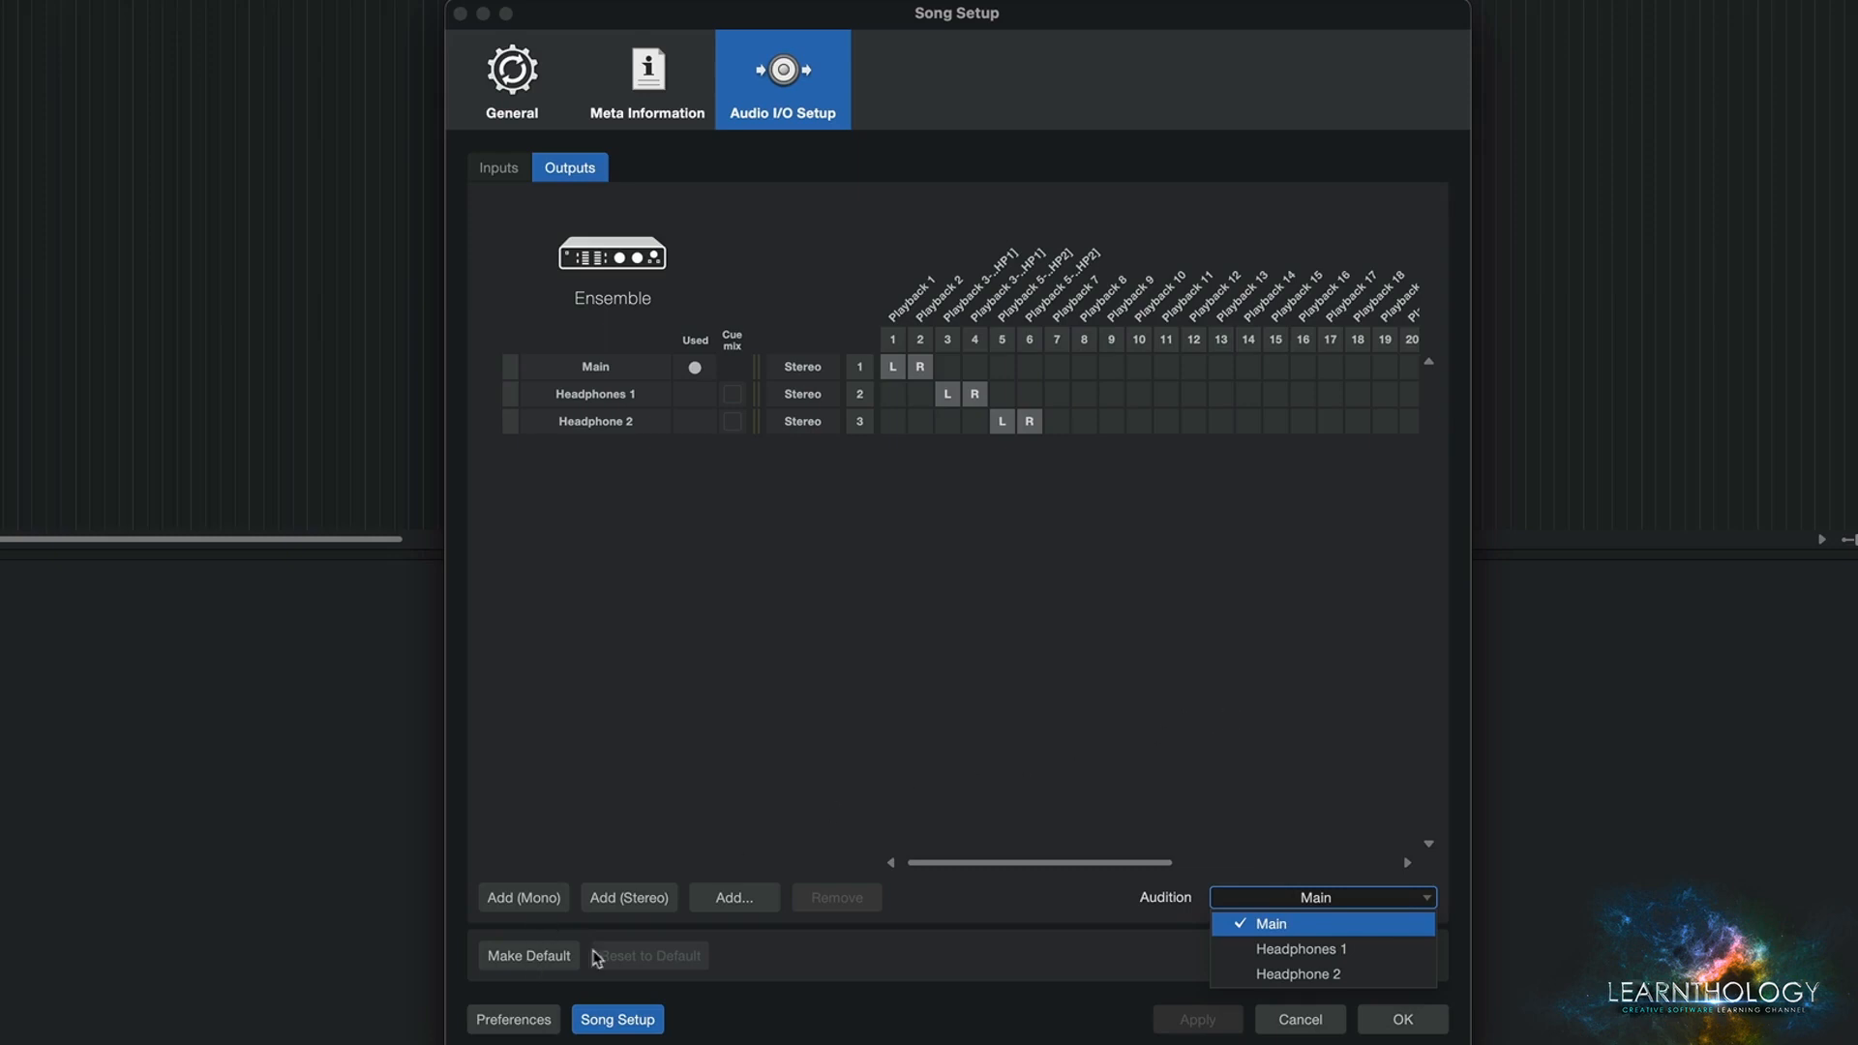
click(1051, 926)
Step: Make the current I/O setup the default for new songs
click(546, 956)
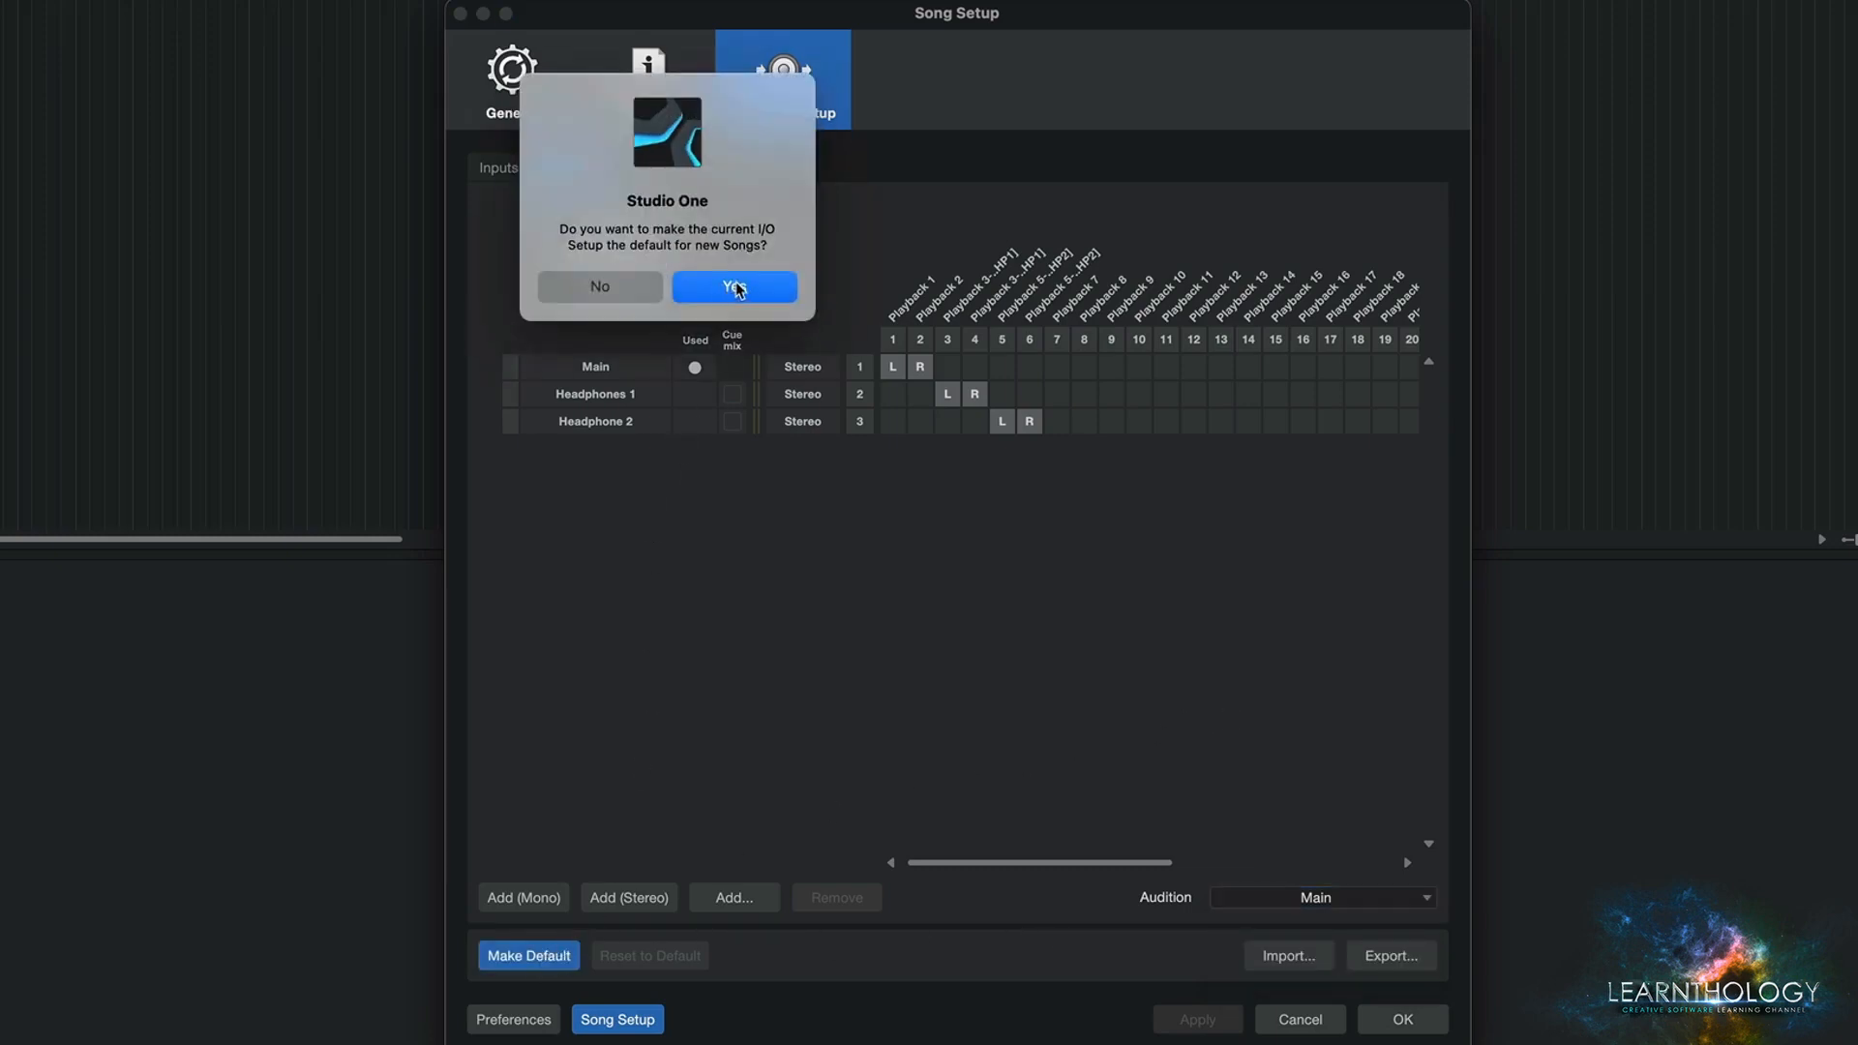
click(738, 288)
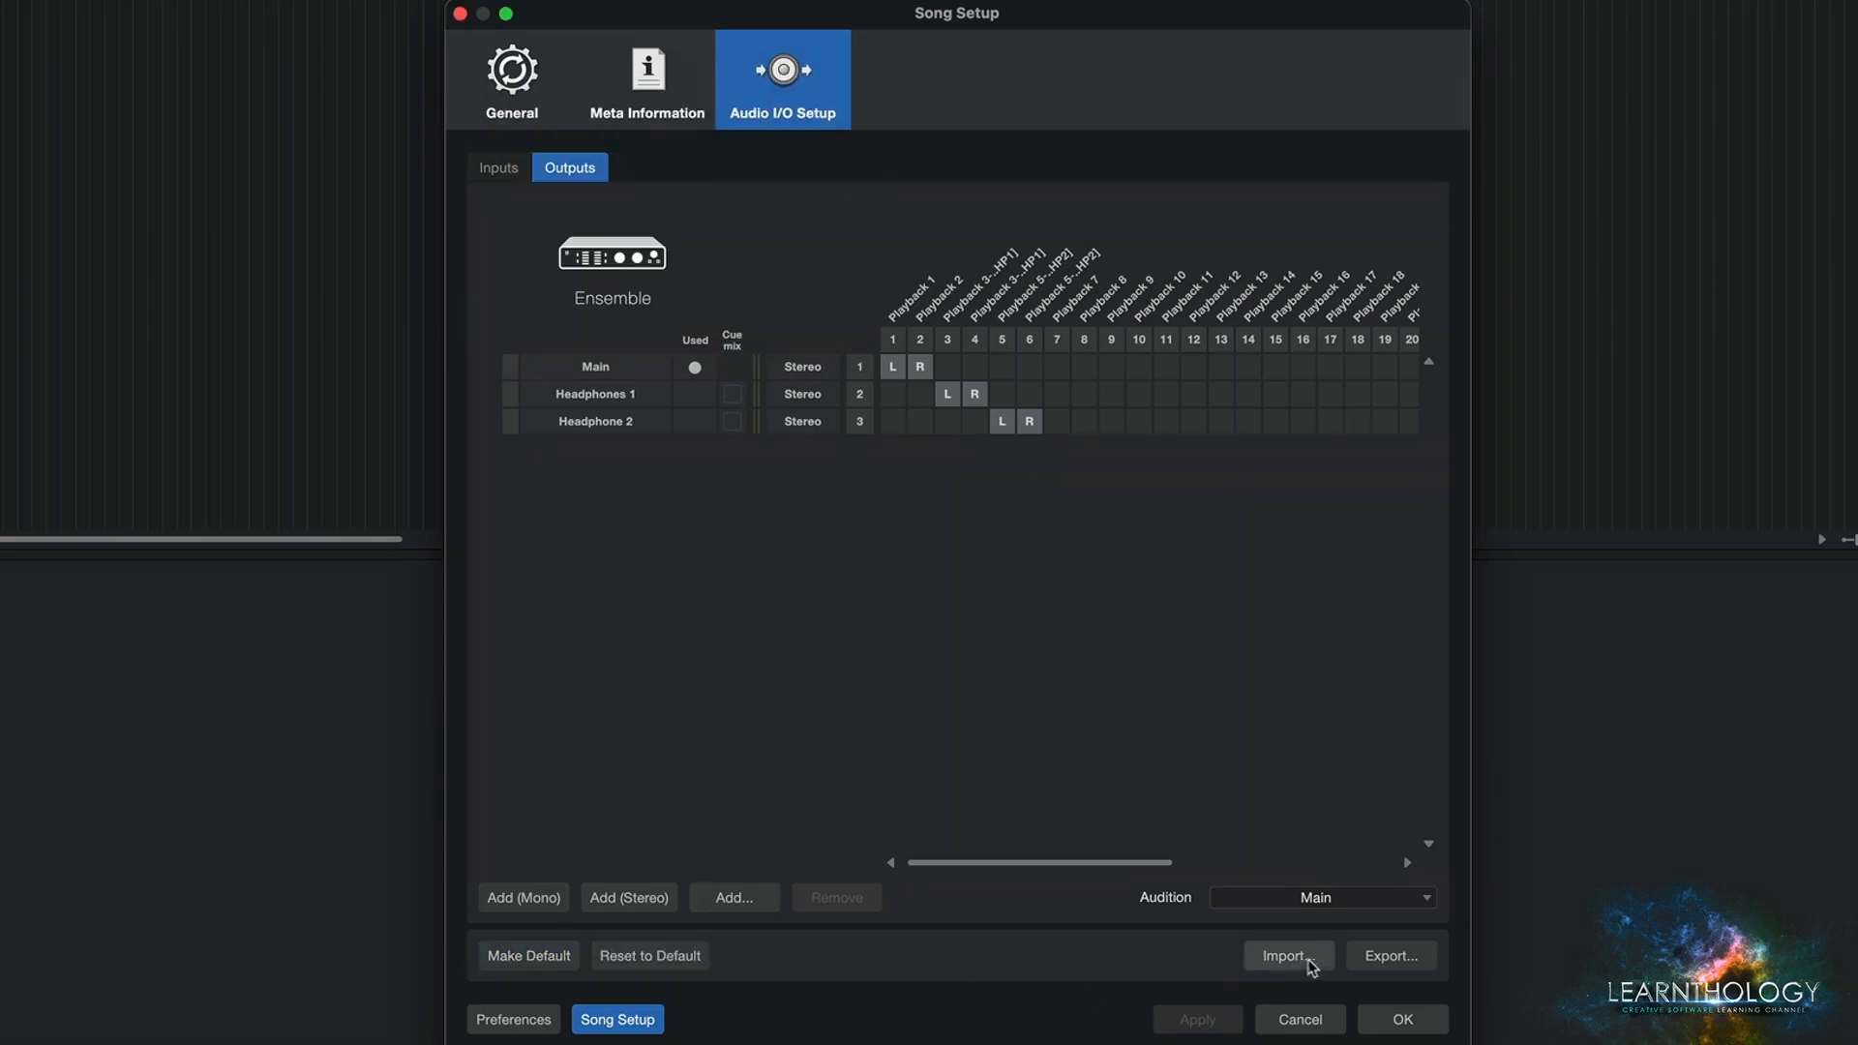
Step: Export the I/O setup to the IO Configurations folder, named with the owner's first name plus Ensemble Setup, and close the song setup
click(1395, 958)
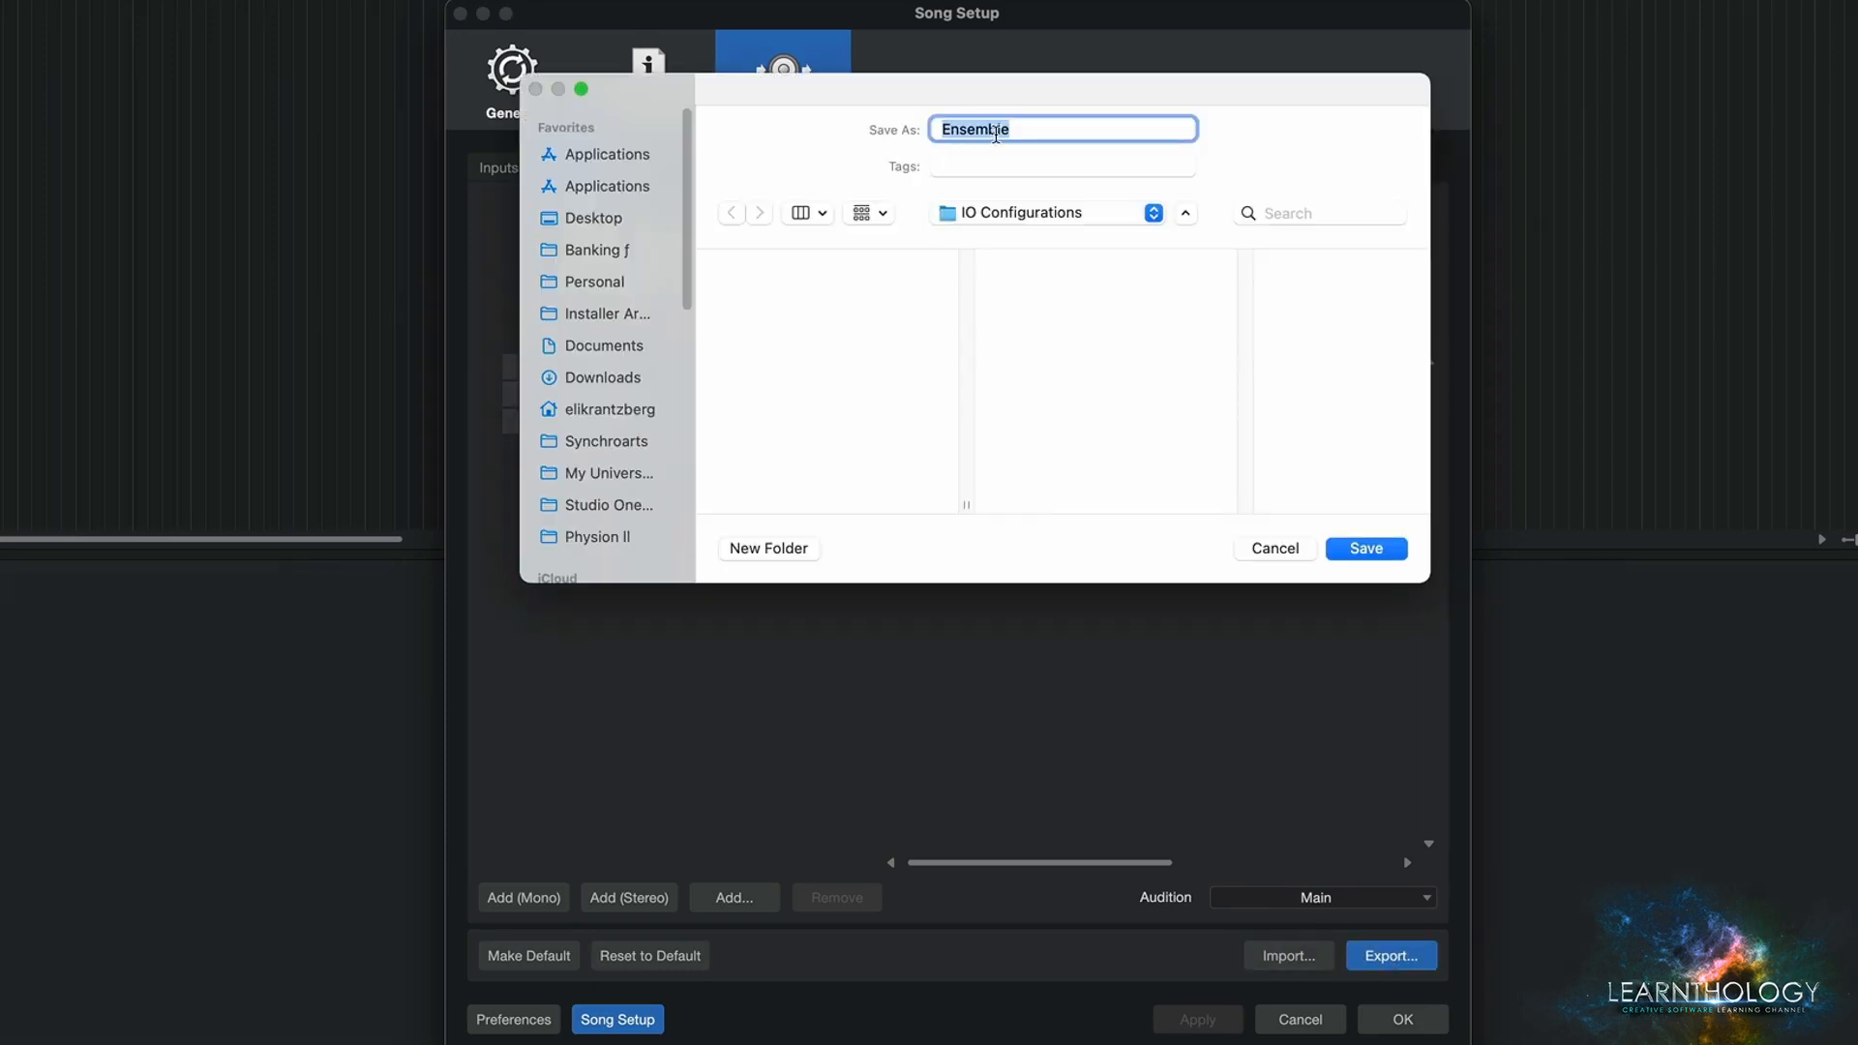
text(Eli's Ensemble Setup)
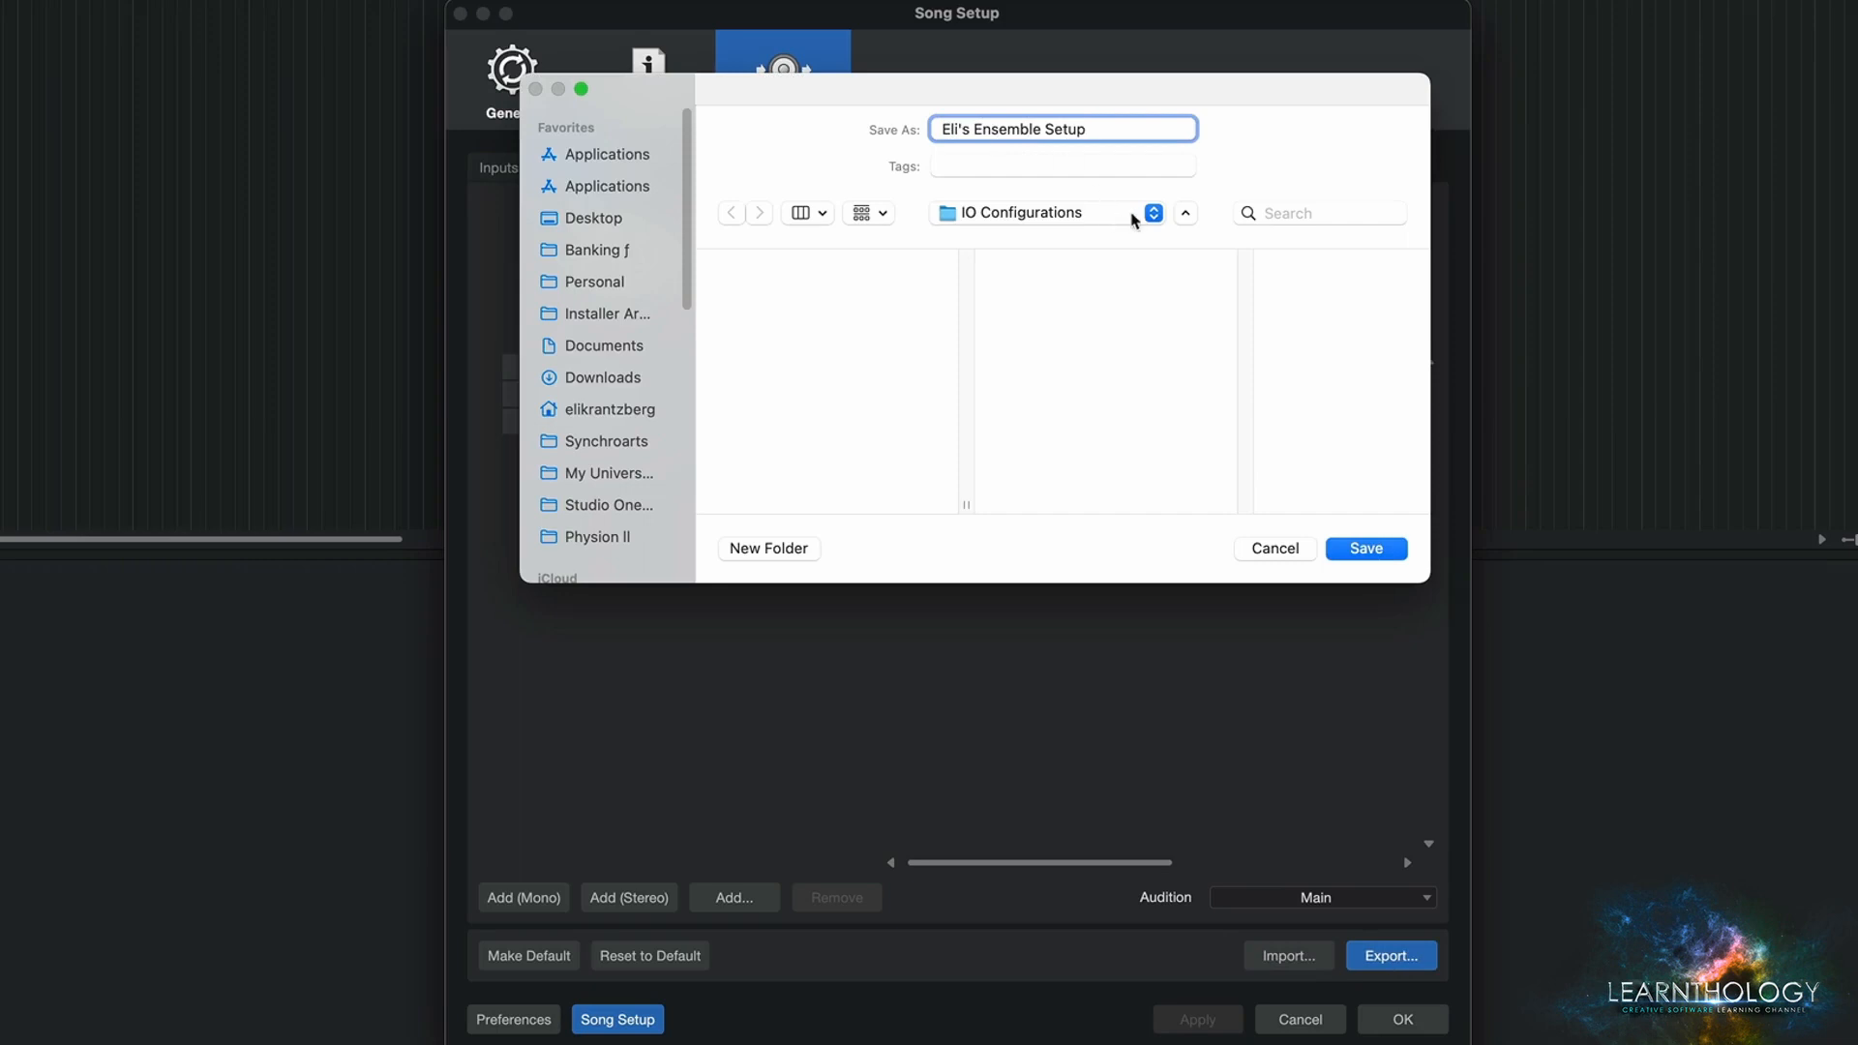
click(1149, 213)
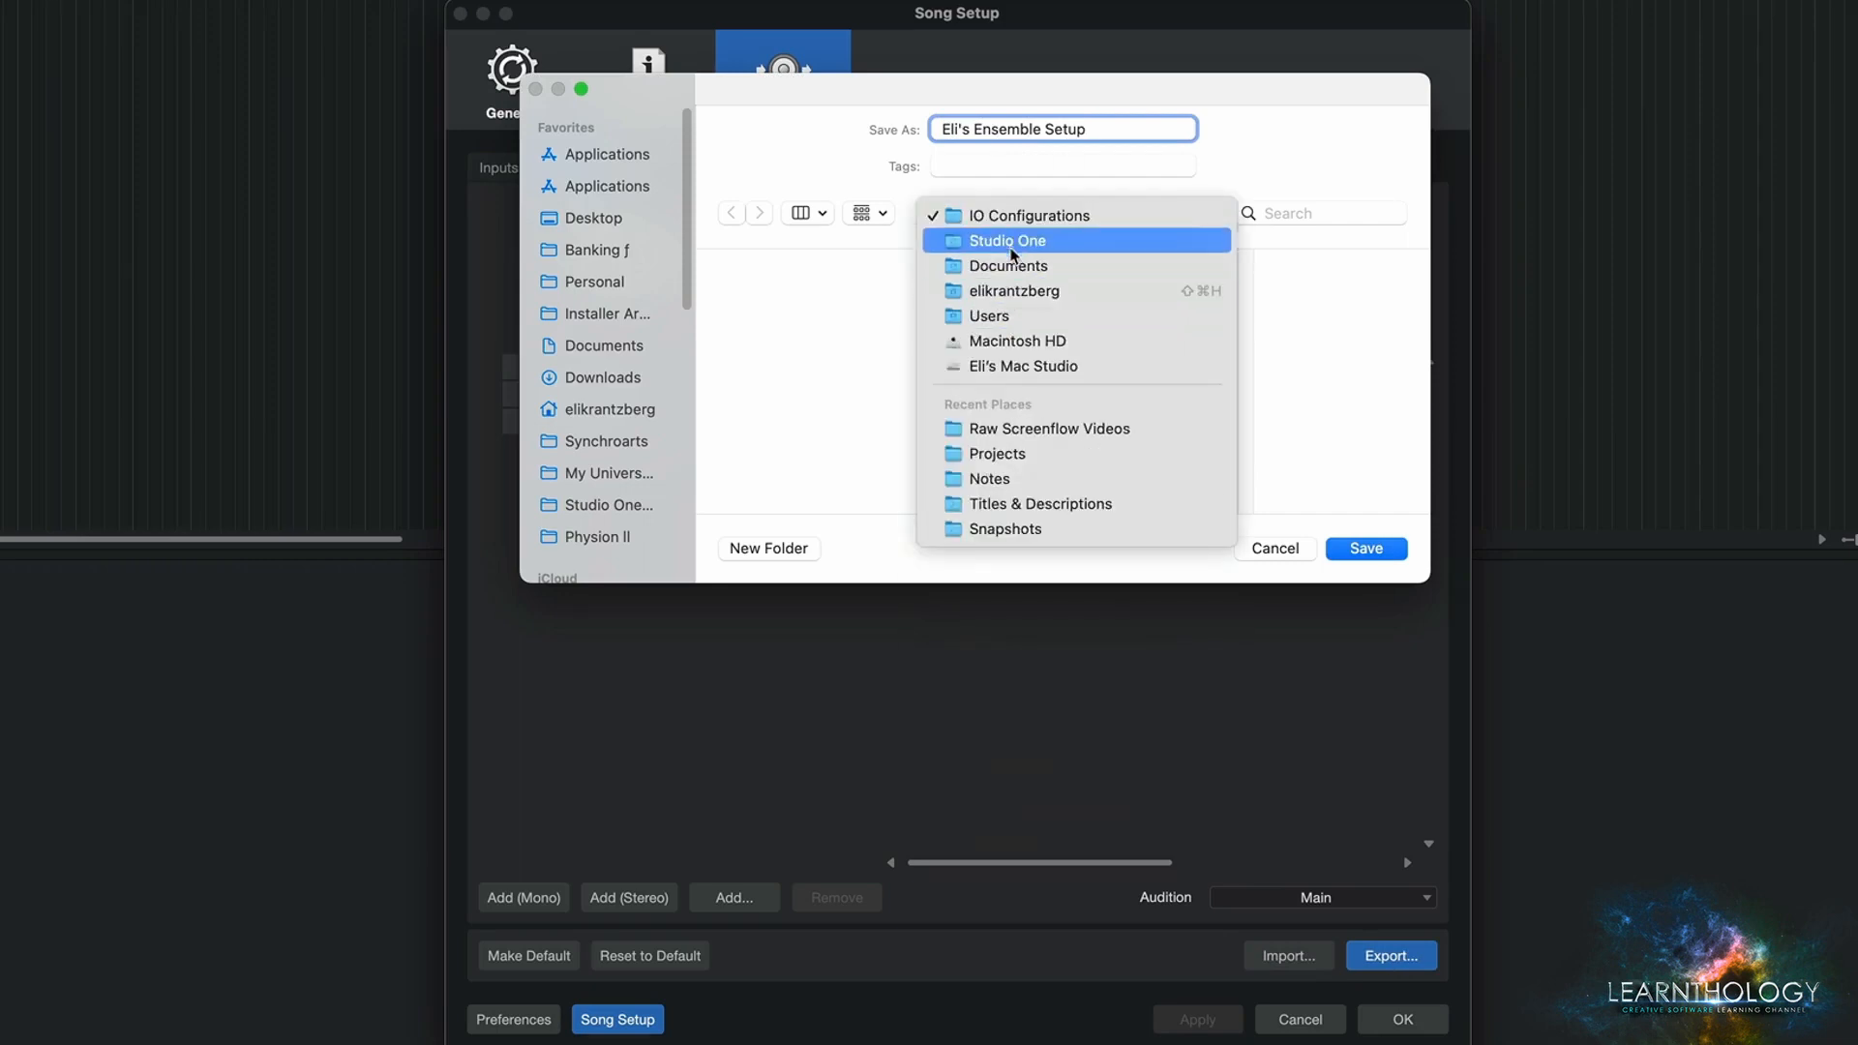
click(1298, 168)
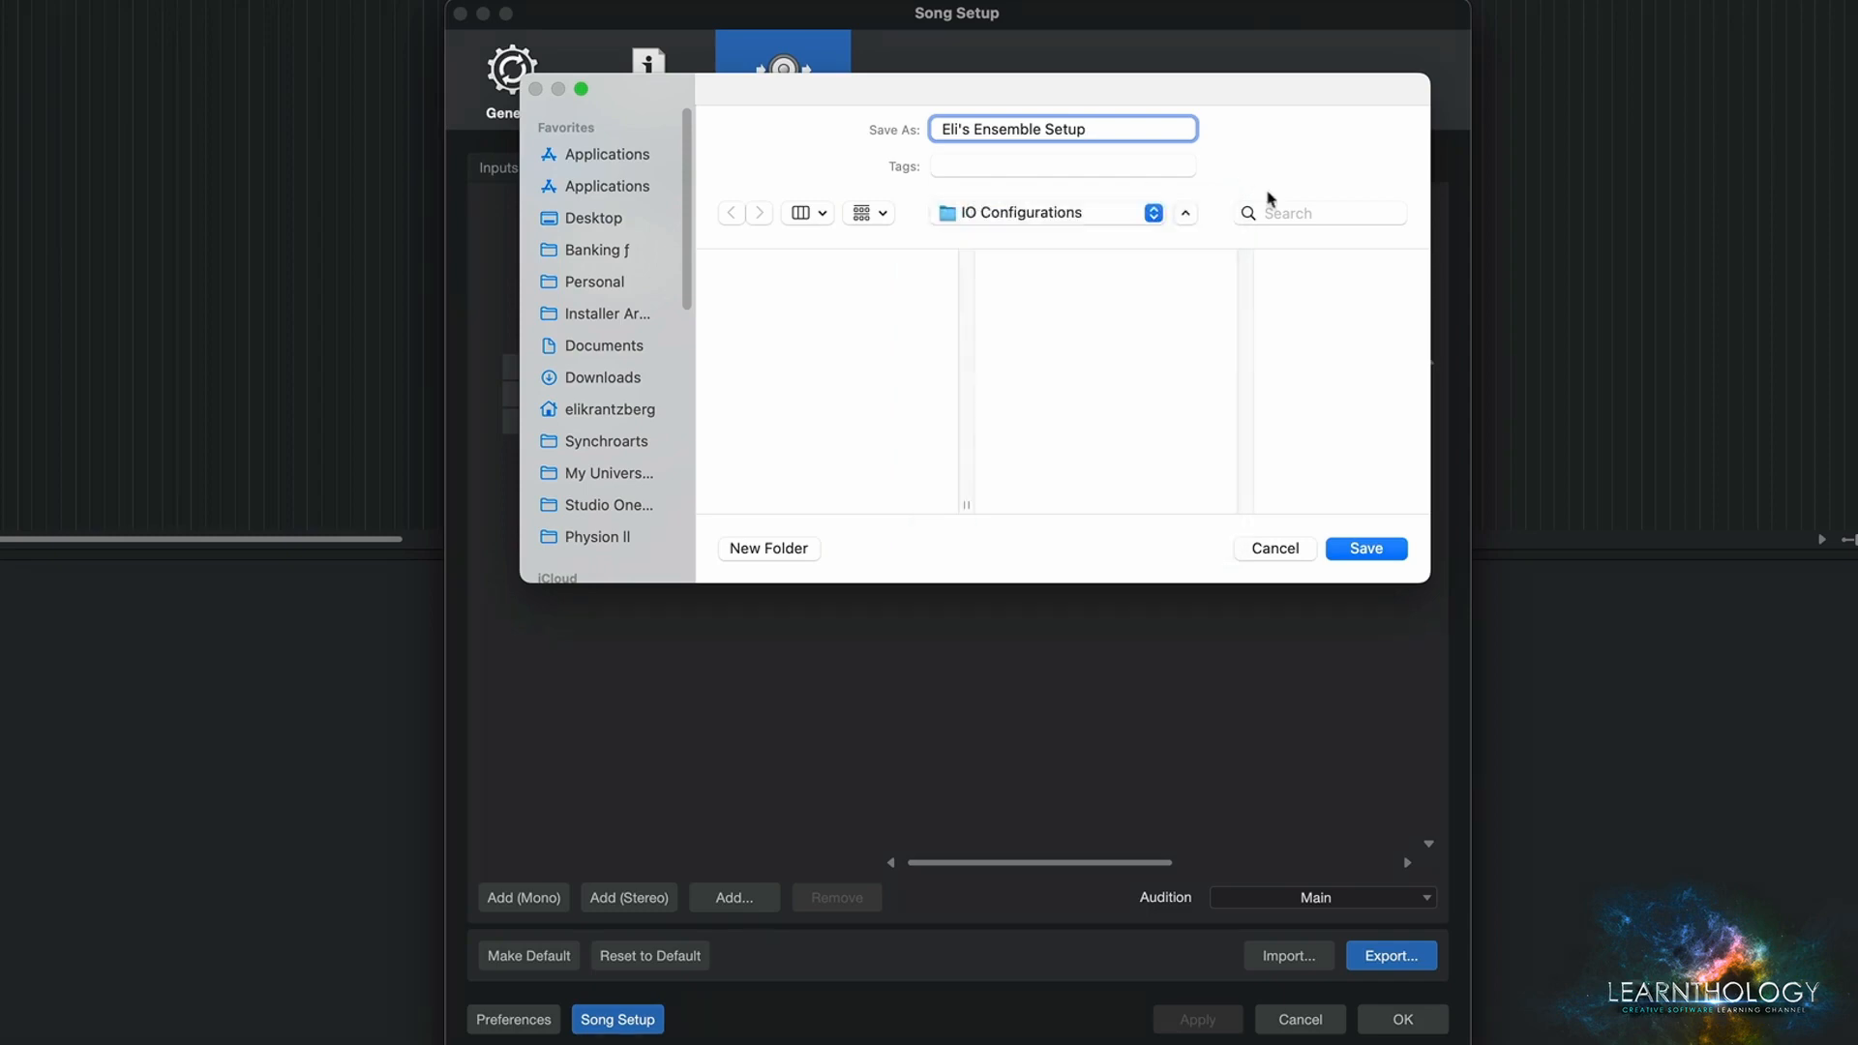
click(1364, 549)
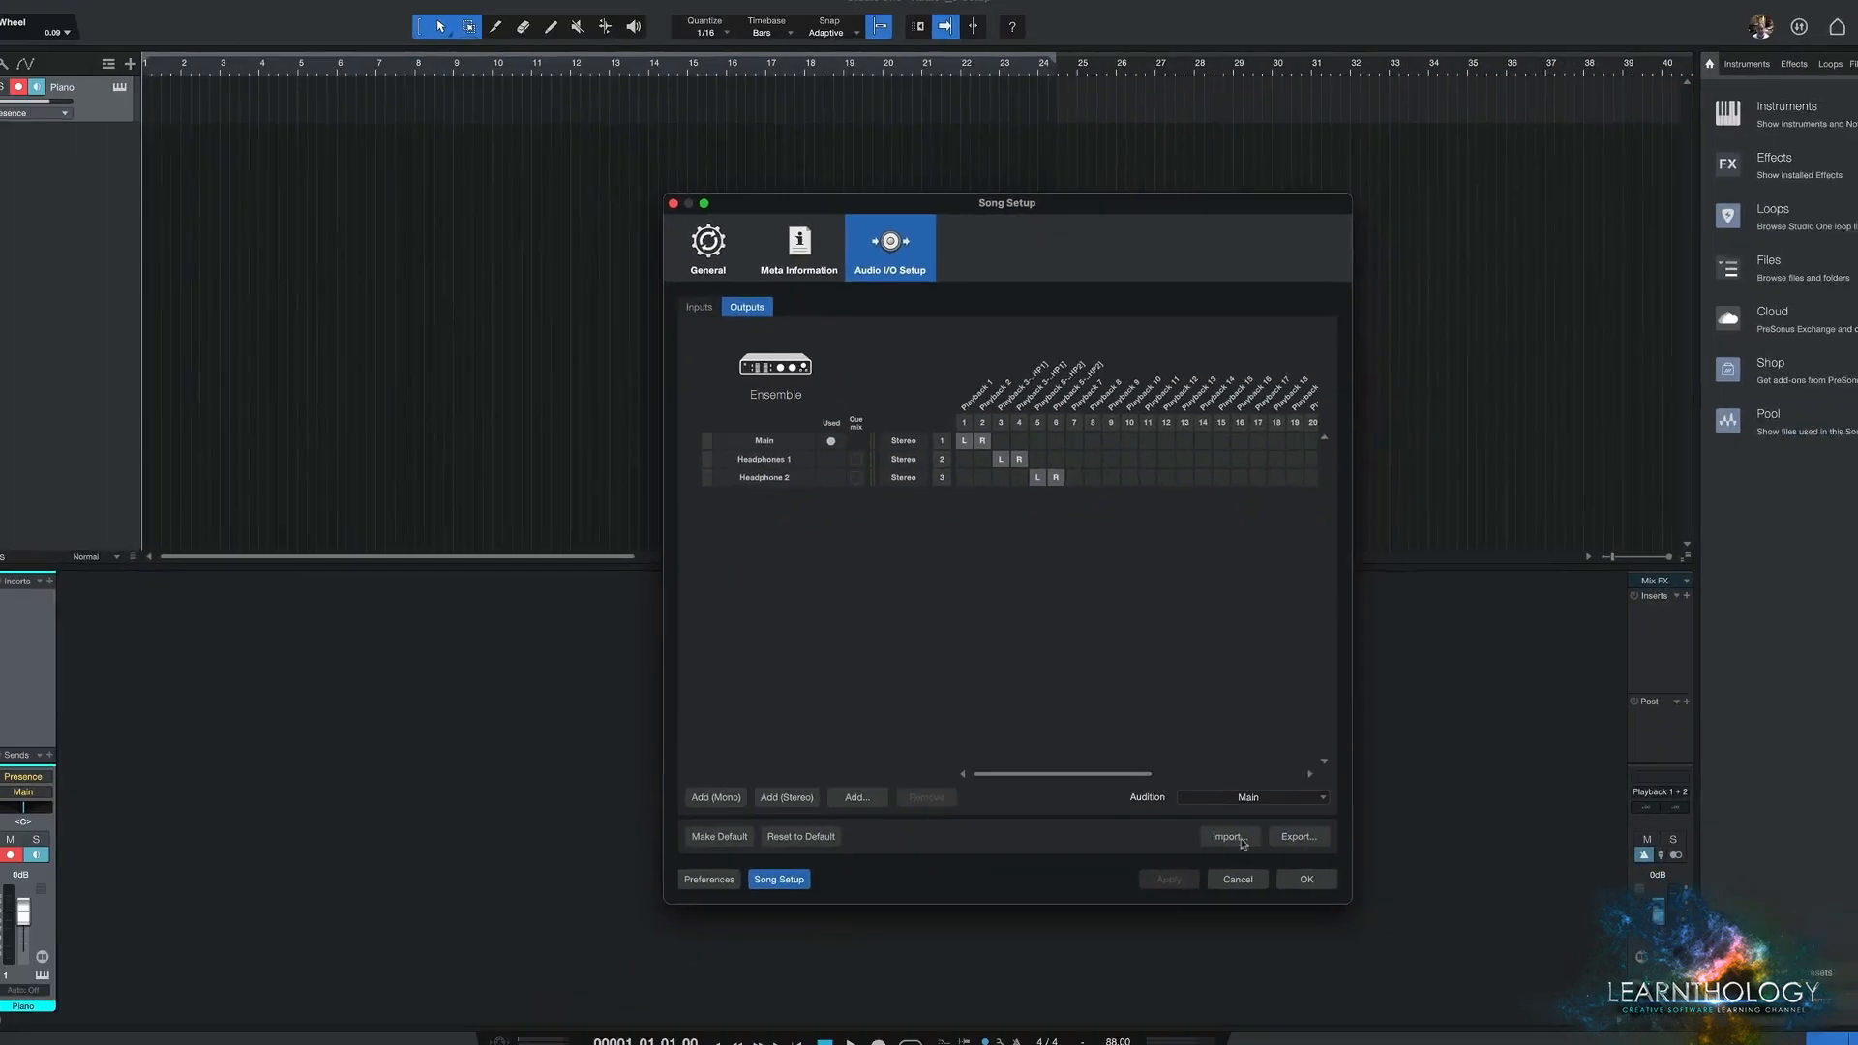
click(1402, 1019)
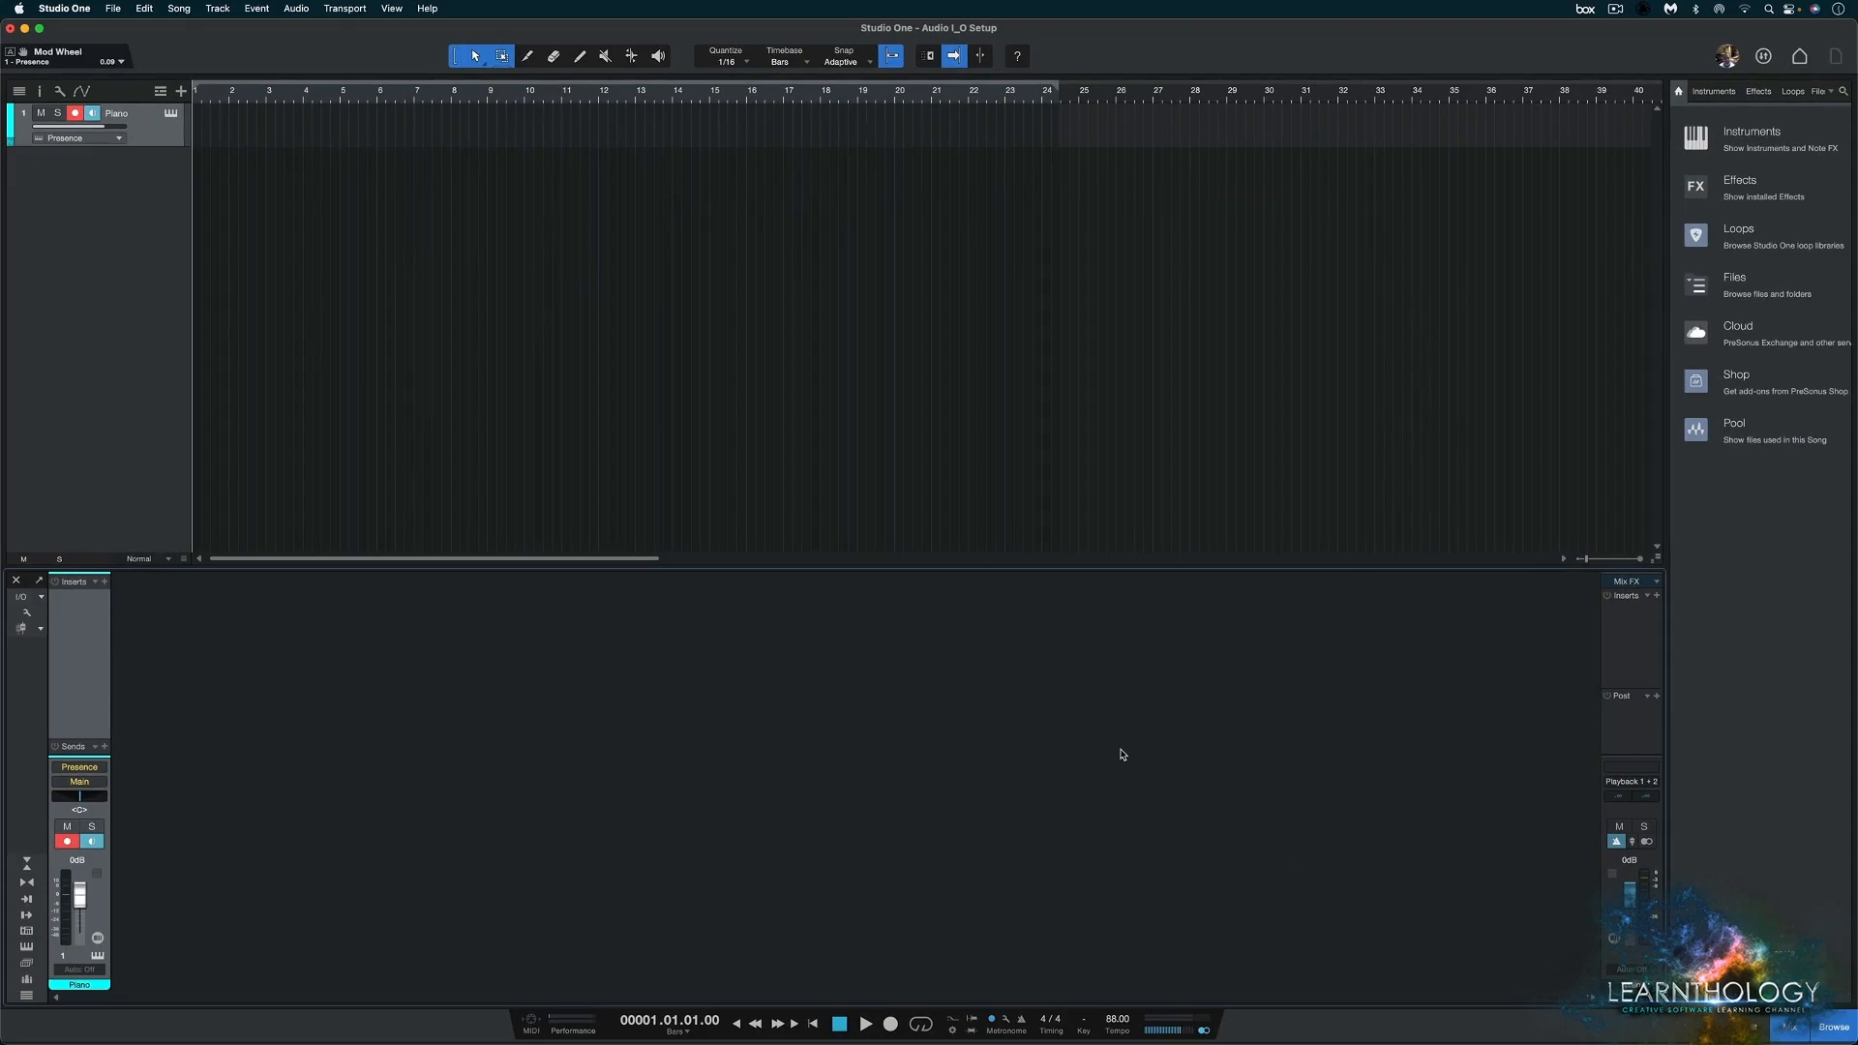